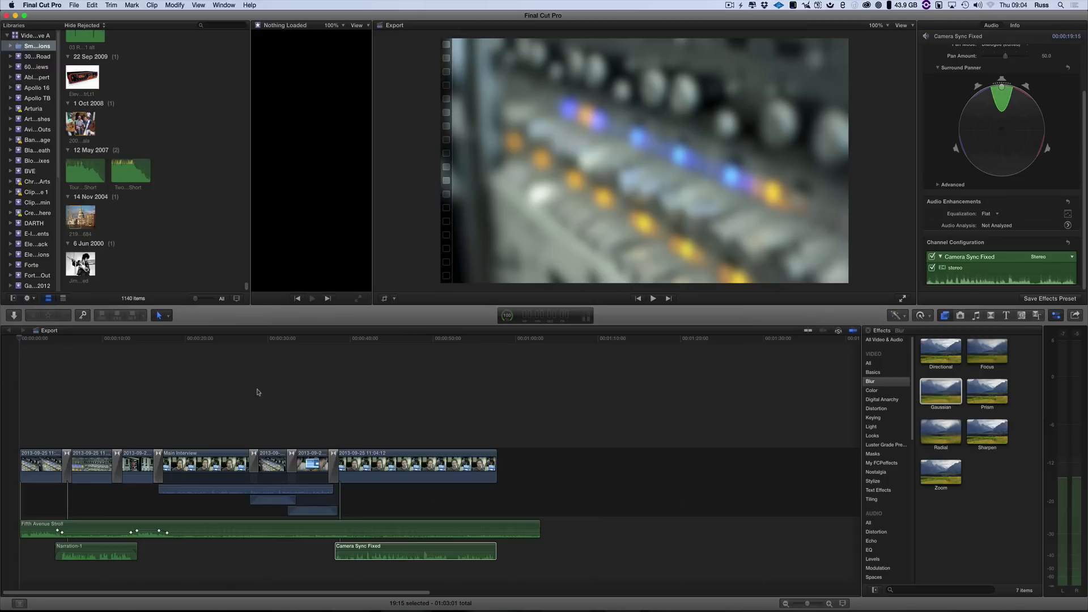
Step: Play the Export timeline, and review the Fifth Avenue Stroll music and Narration-1 clips, playing again from about 3 seconds
key(space)
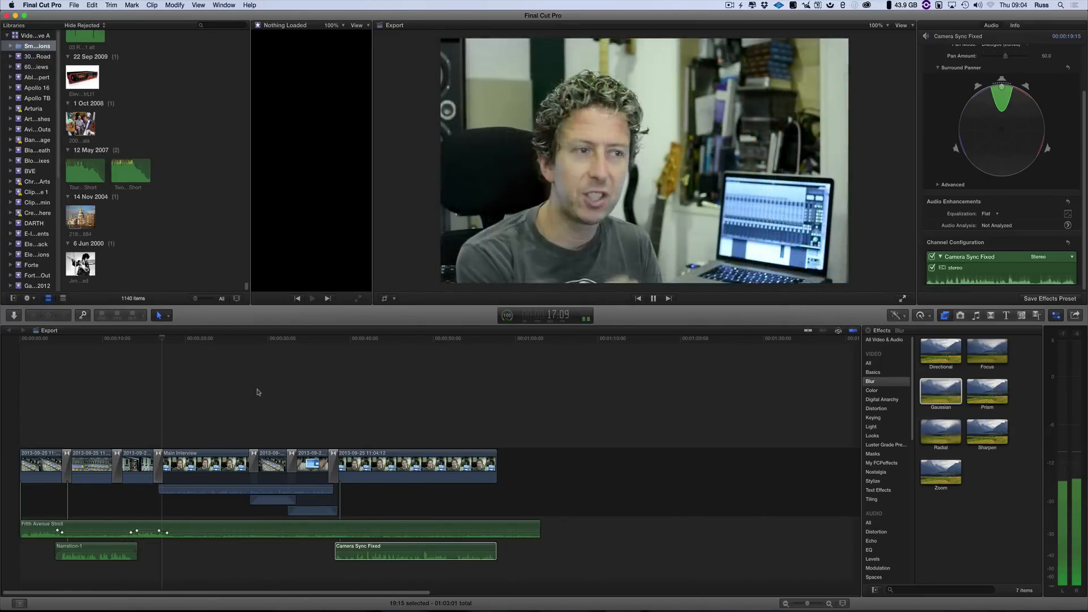
key(space)
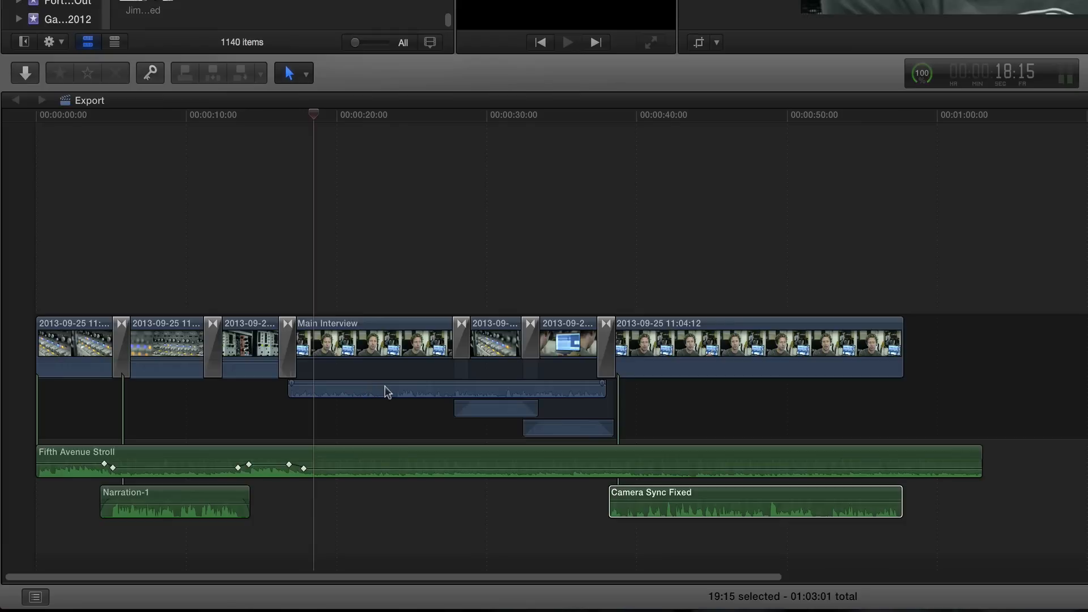
click(487, 454)
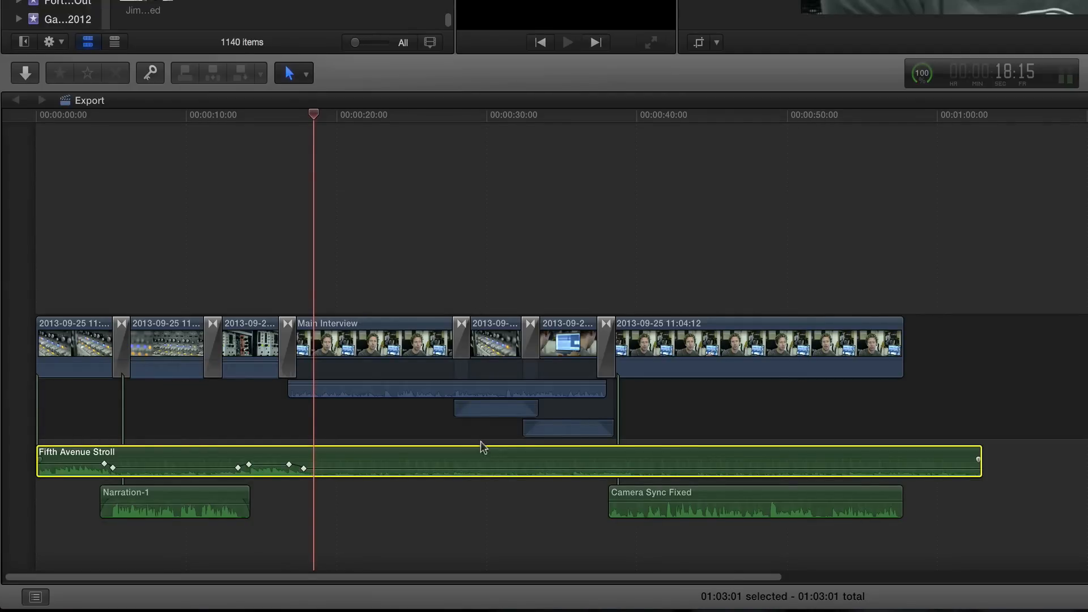
click(214, 497)
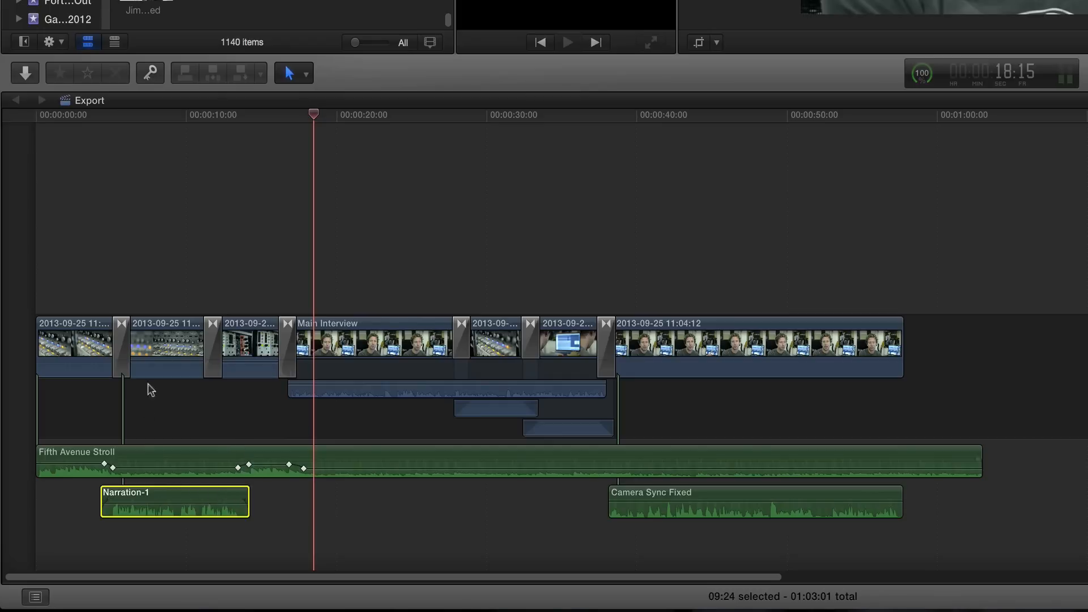
click(80, 116)
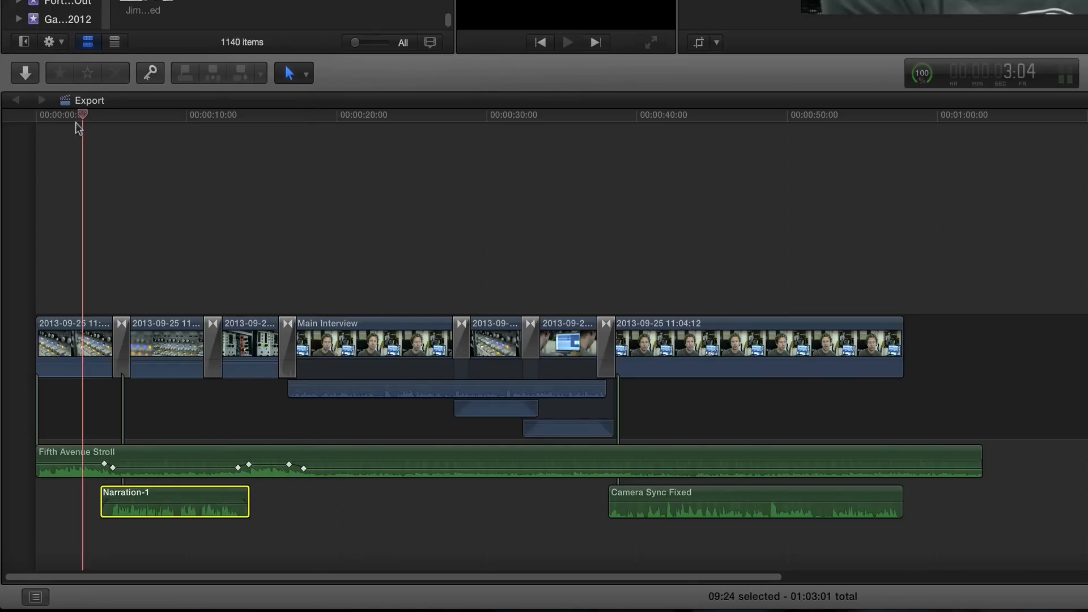
key(space)
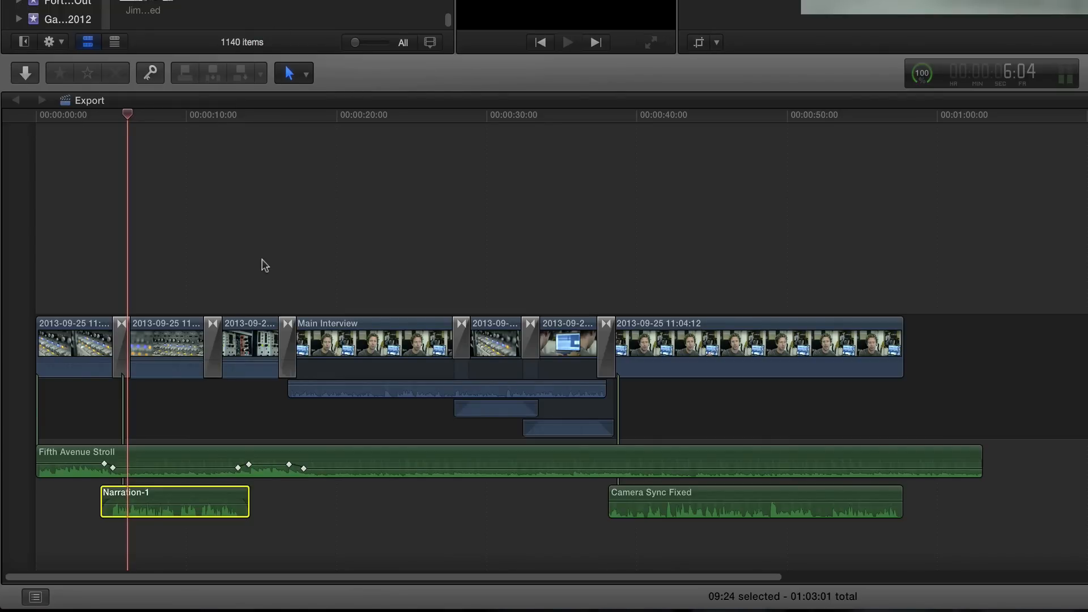
Step: Audition the second clip's camera audio by raising its volume to 8 dB, and silence it at -∞ dB
click(174, 337)
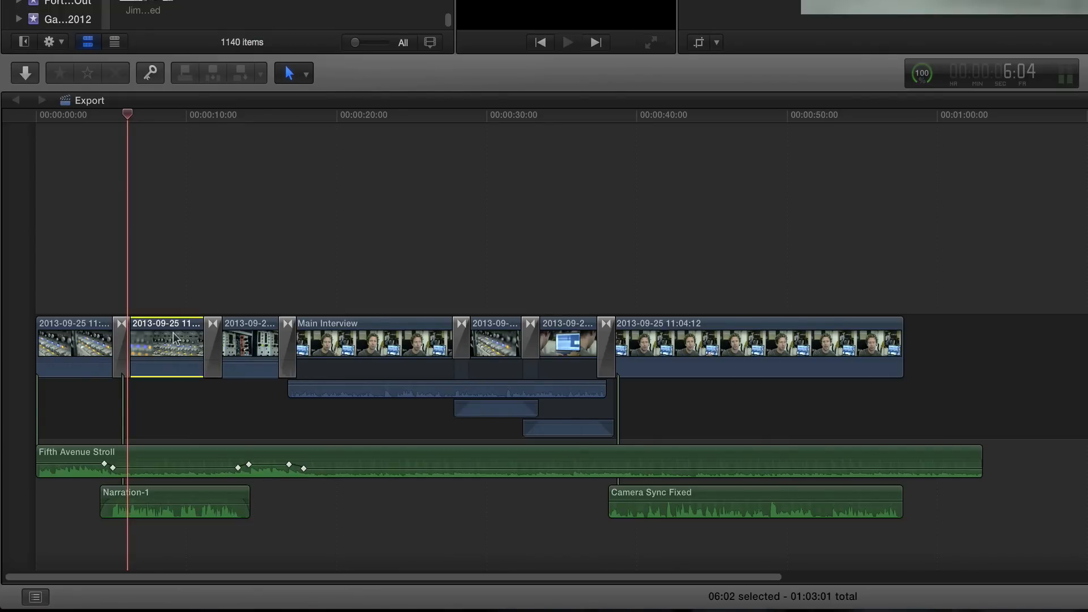
key(space)
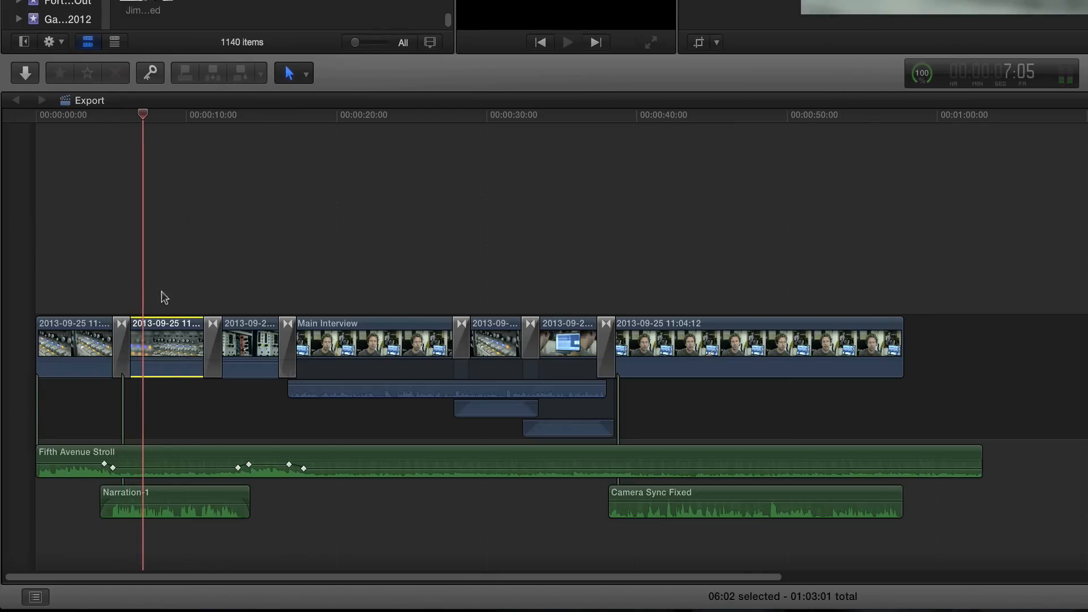
mouse_move(168, 361)
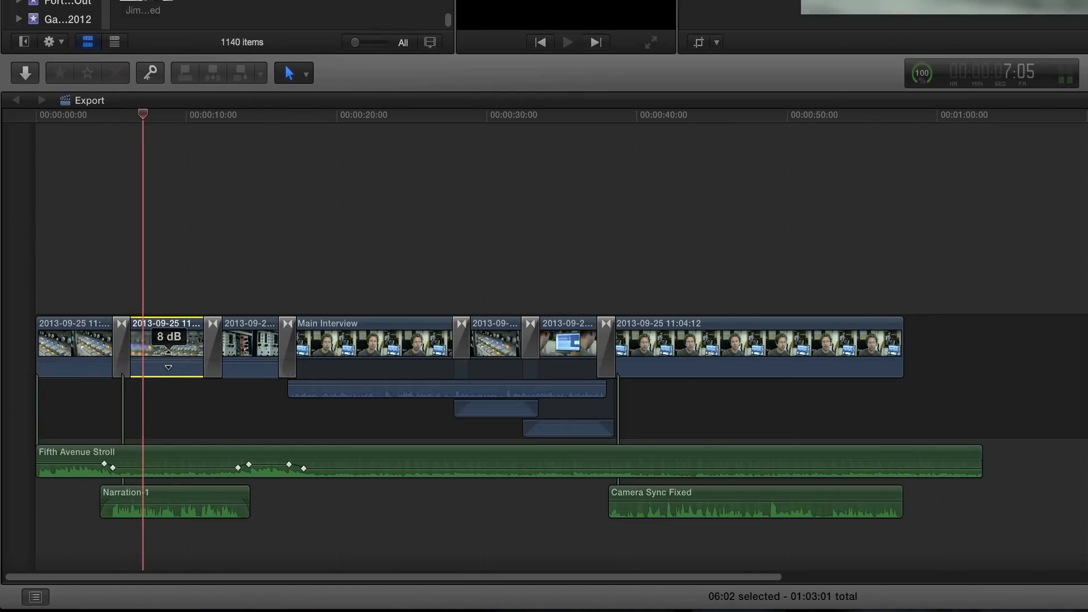
key(space)
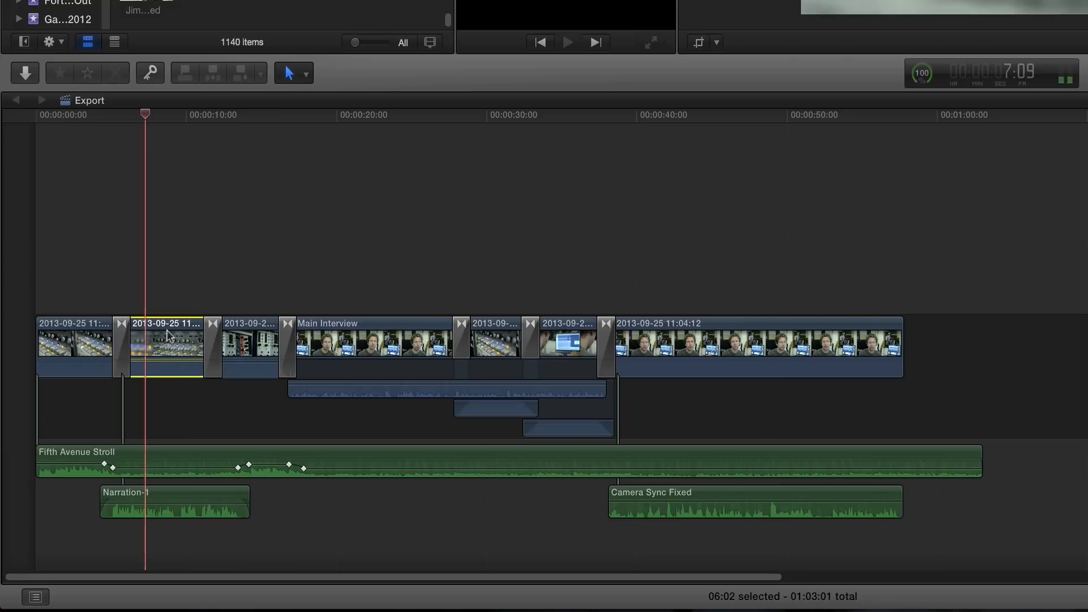
key(space)
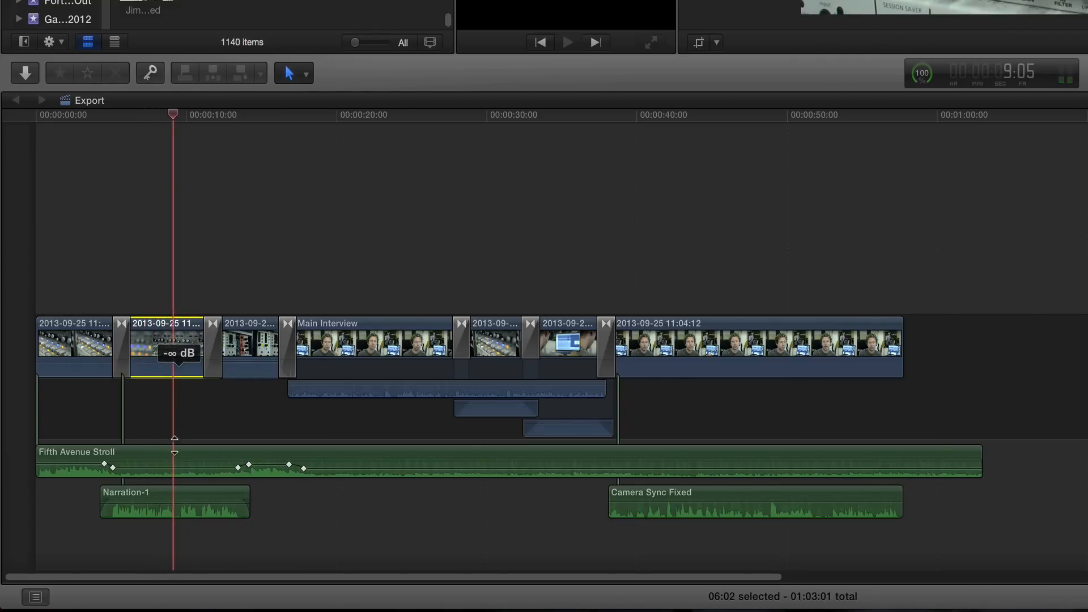
key(space)
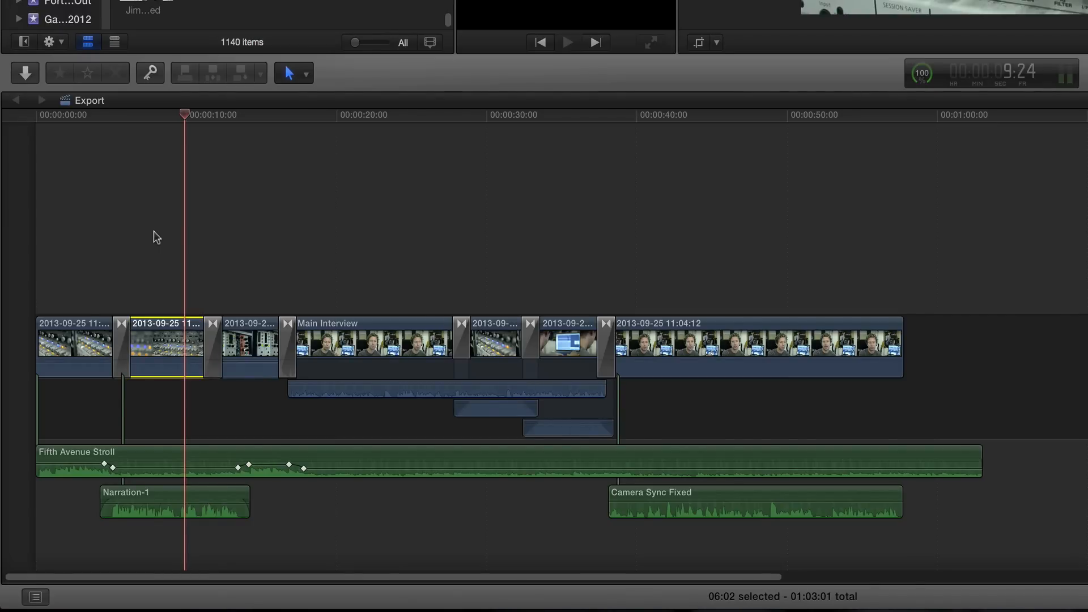
Step: Detach the audio from the first three video clips of the storyline and delete the detached audio clips
click(91, 341)
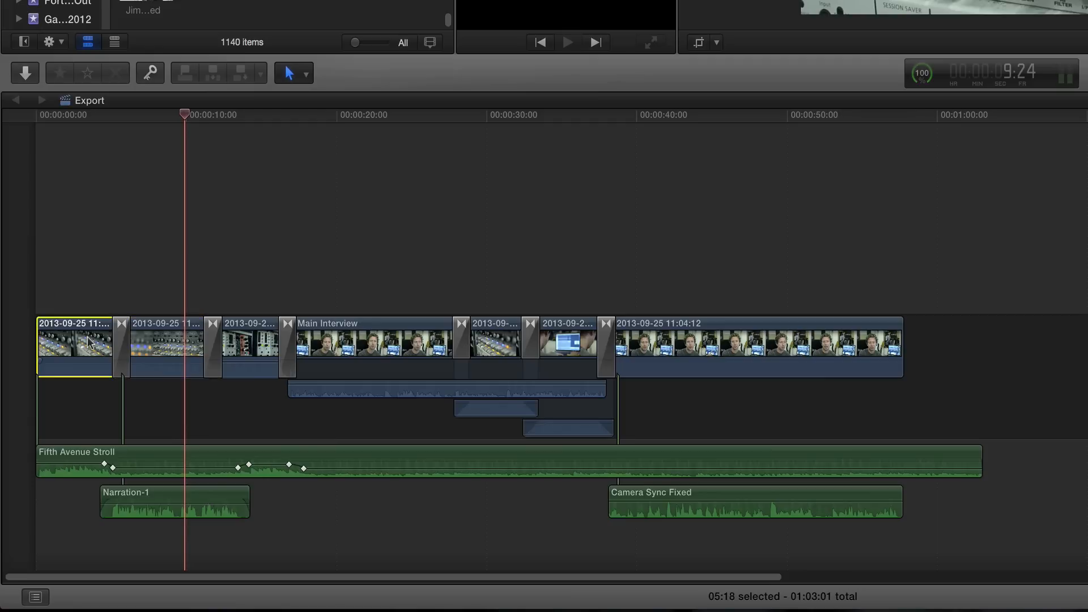
shift+click(162, 339)
shift+click(246, 342)
right_click(246, 340)
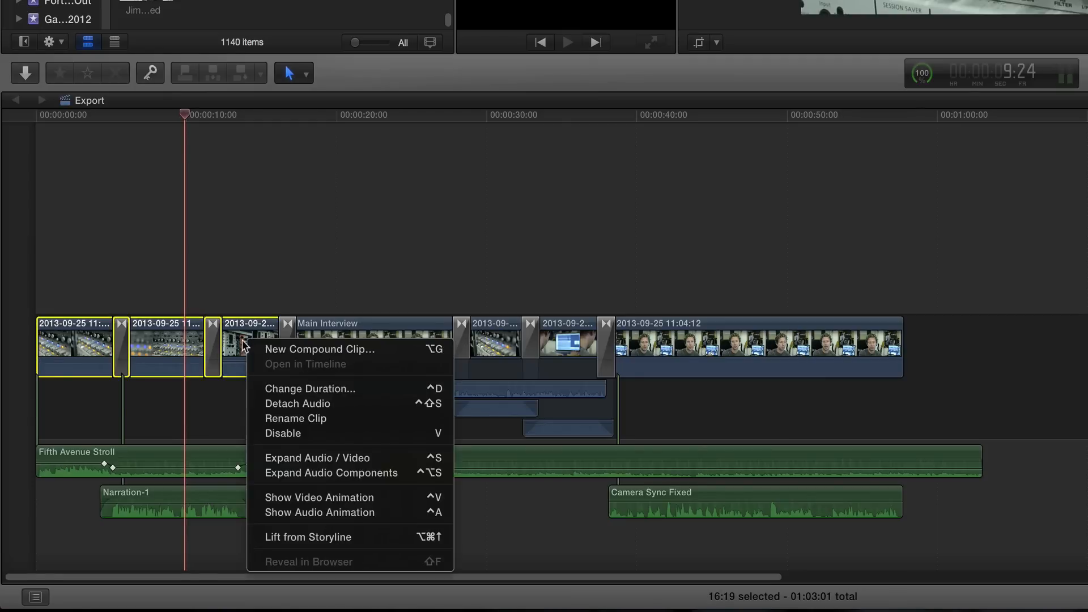
click(323, 411)
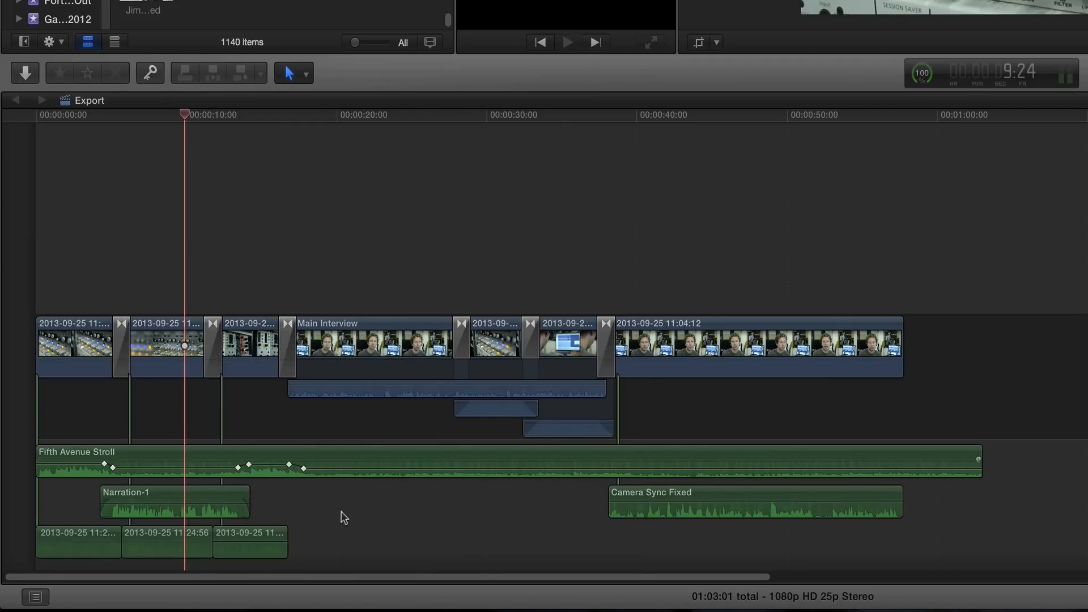
drag(346, 539, 74, 542)
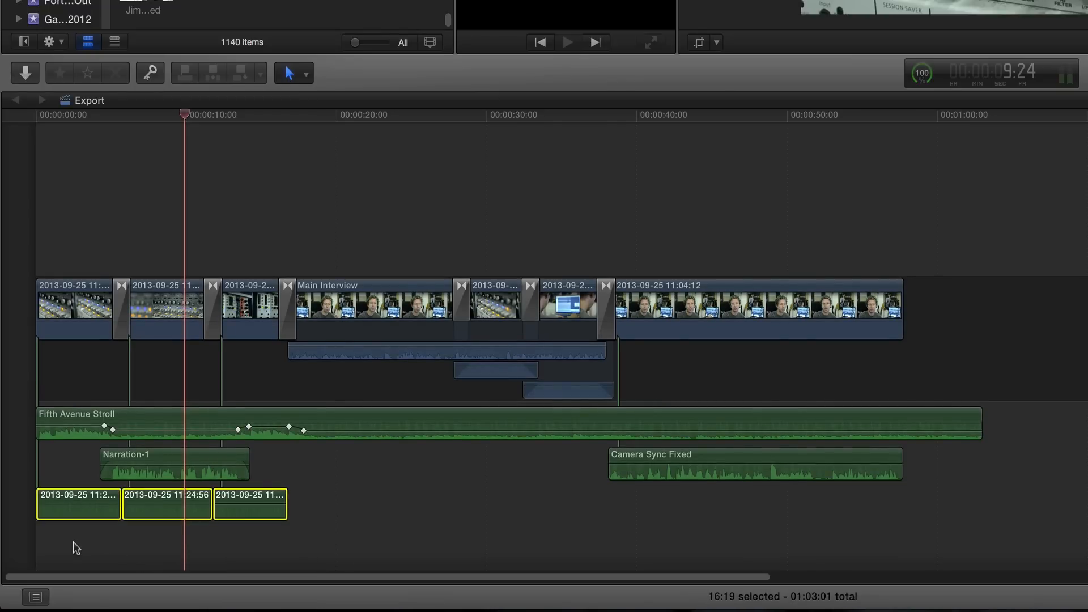
key(Delete)
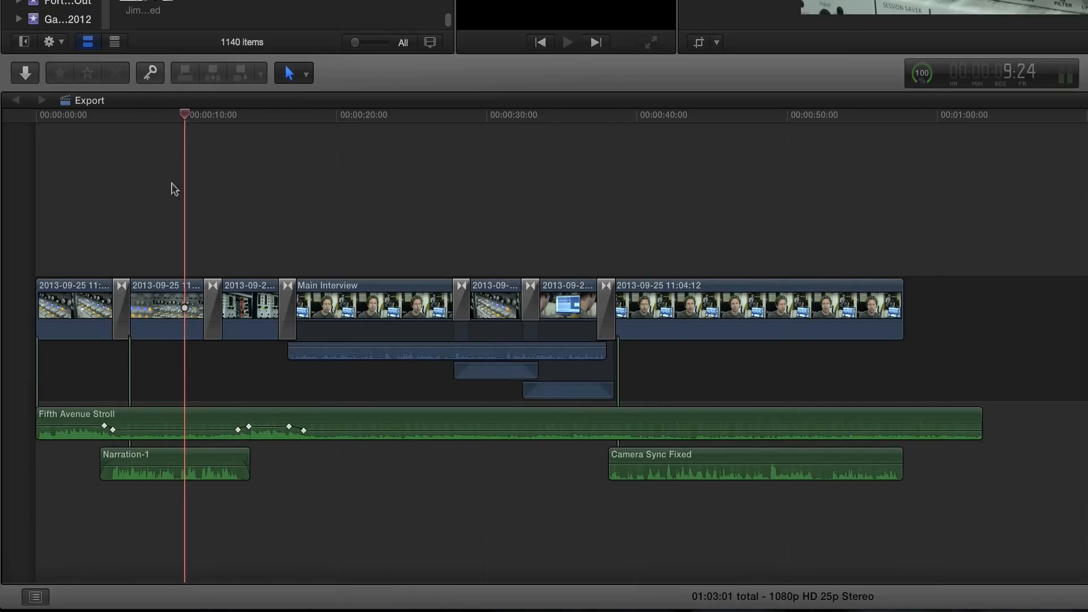
Step: Detach the audio from the two cutaway clips following Main Interview and delete the detached audio clips
click(493, 285)
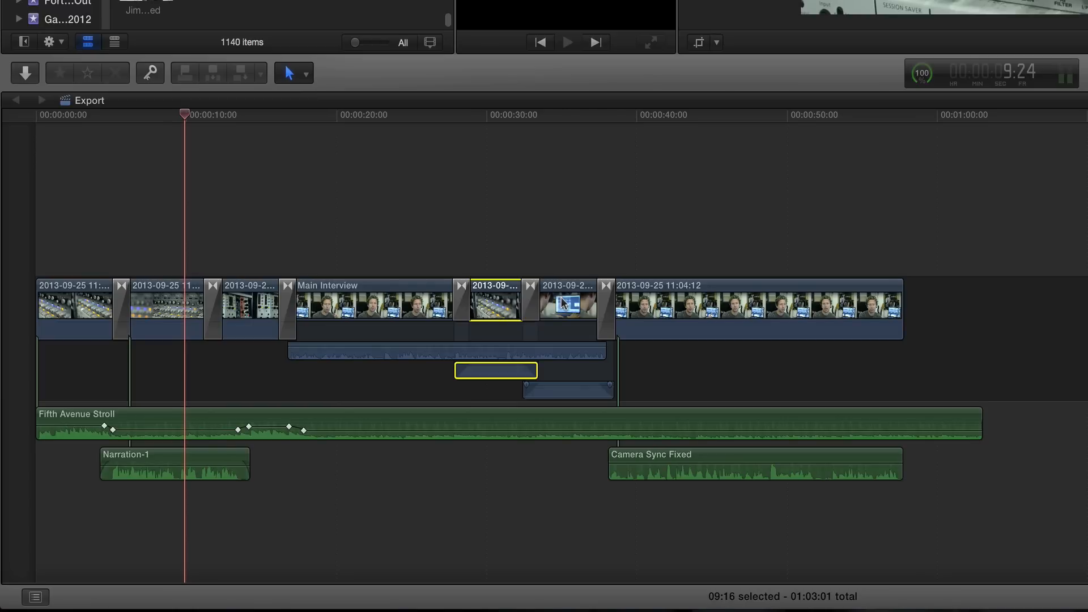
super+click(564, 304)
right_click(564, 304)
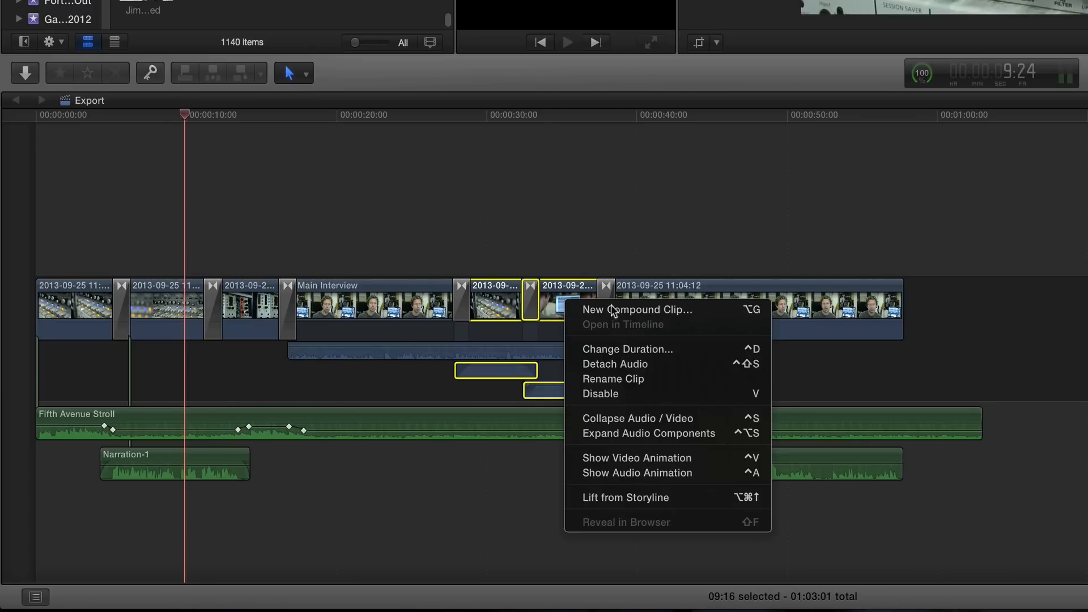
click(603, 364)
click(561, 433)
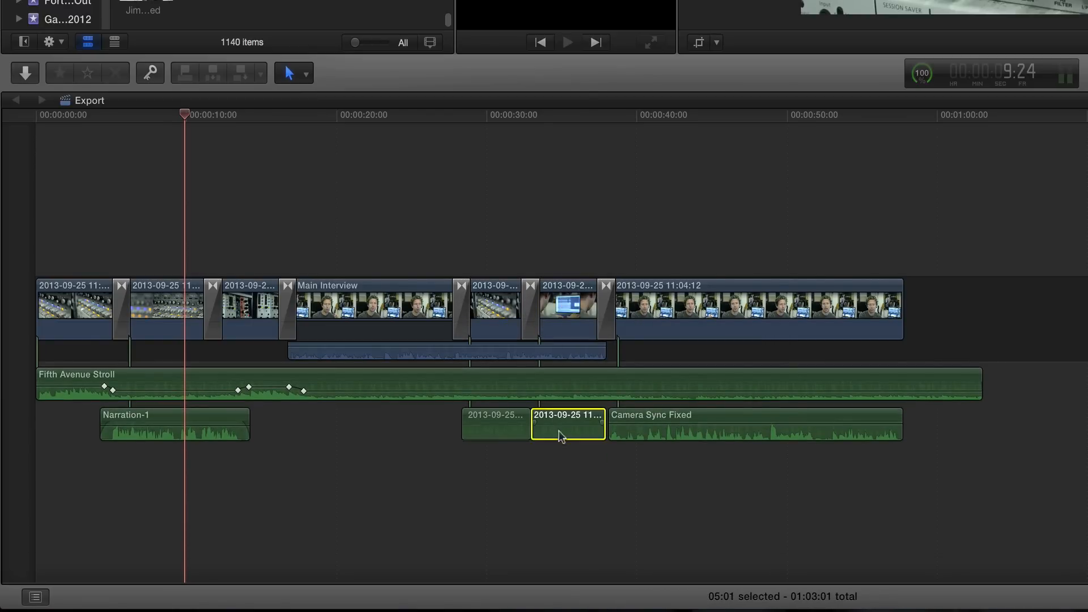
super+click(510, 434)
key(Delete)
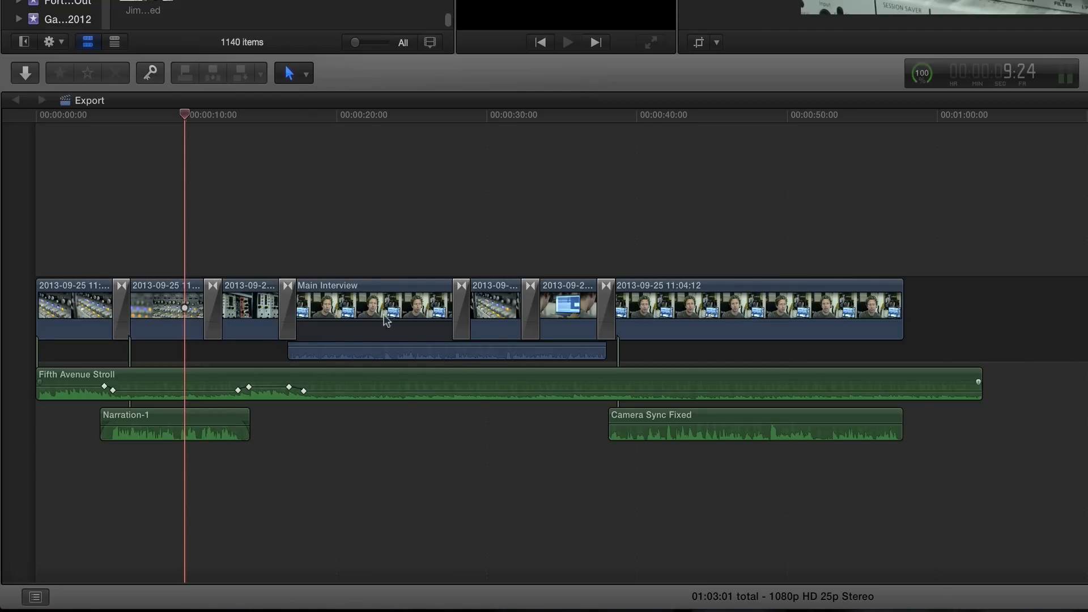
Step: Collapse the Main Interview clip's audio and video into one clip and expand them again
click(366, 292)
right_click(366, 292)
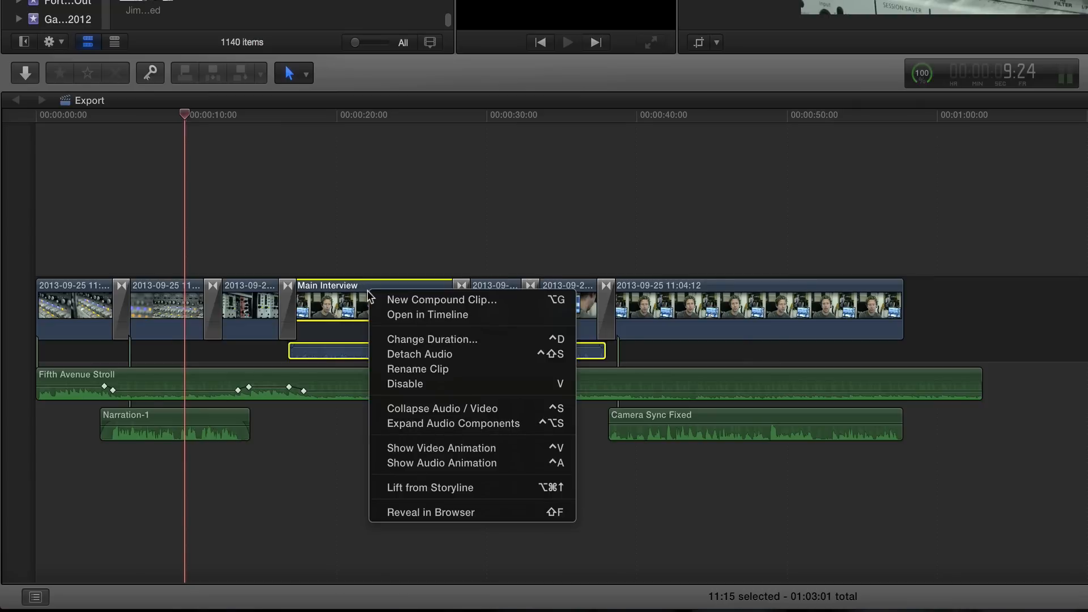
click(440, 408)
right_click(399, 311)
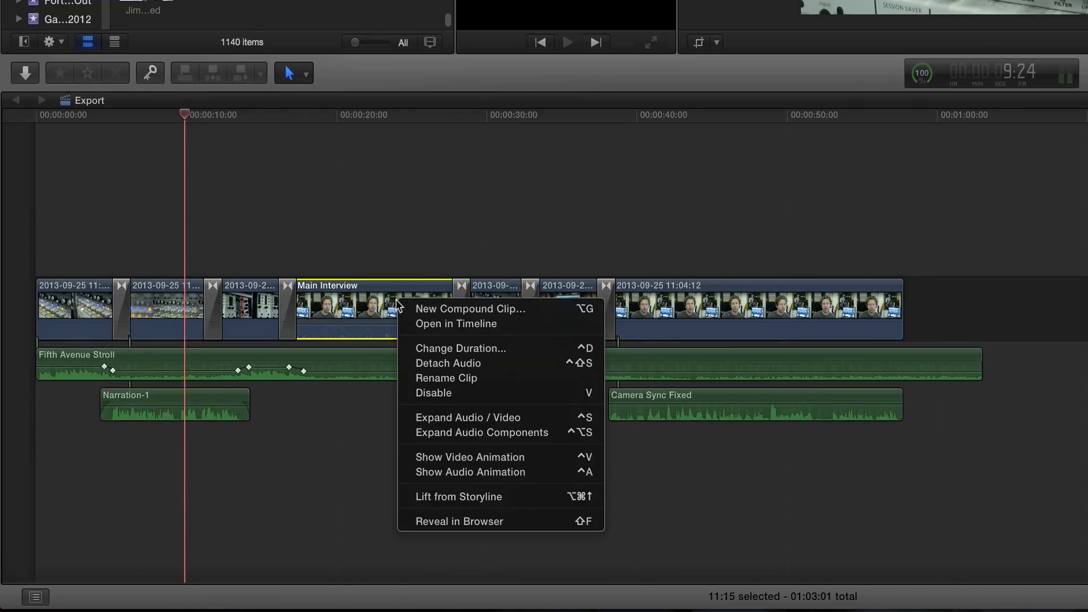
click(465, 409)
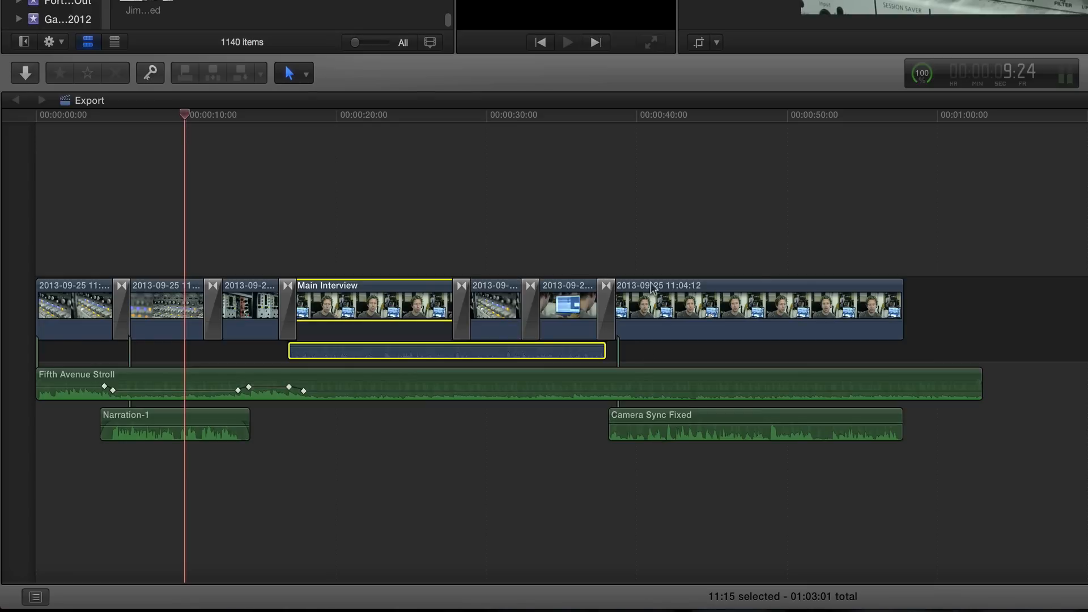
right_click(674, 313)
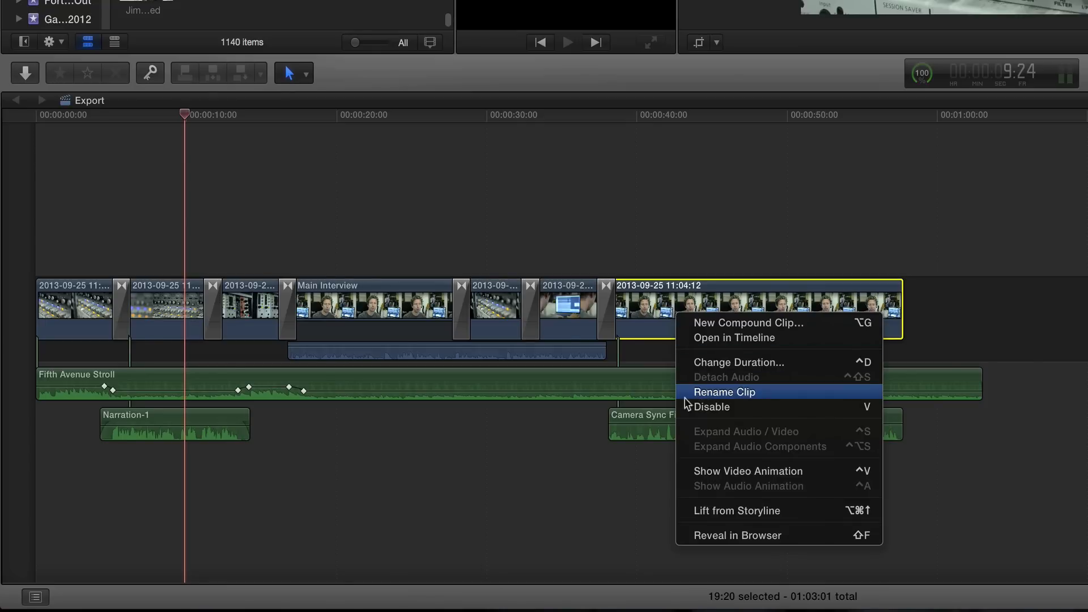
click(592, 472)
click(681, 434)
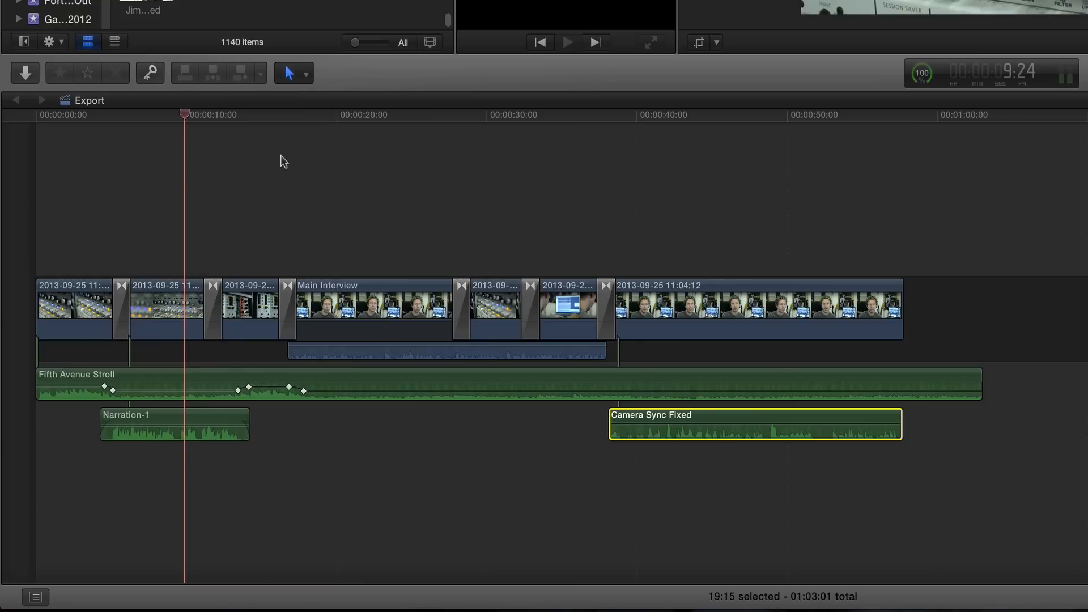
Step: Play the transition into Main Interview from about 15 seconds and review the interview audio and the music clip's level keyframes
click(267, 115)
key(space)
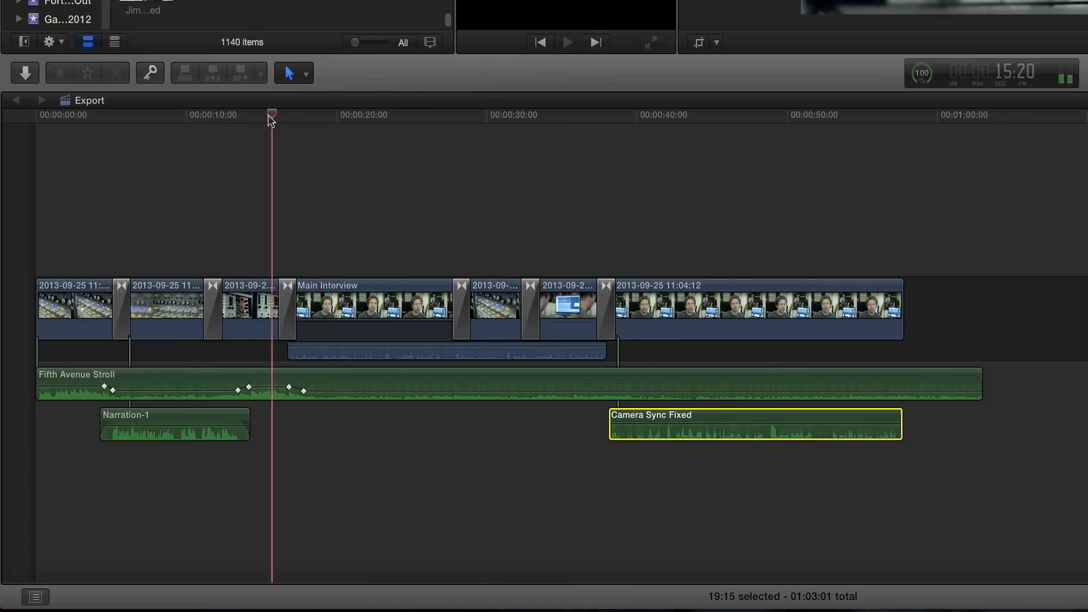
key(space)
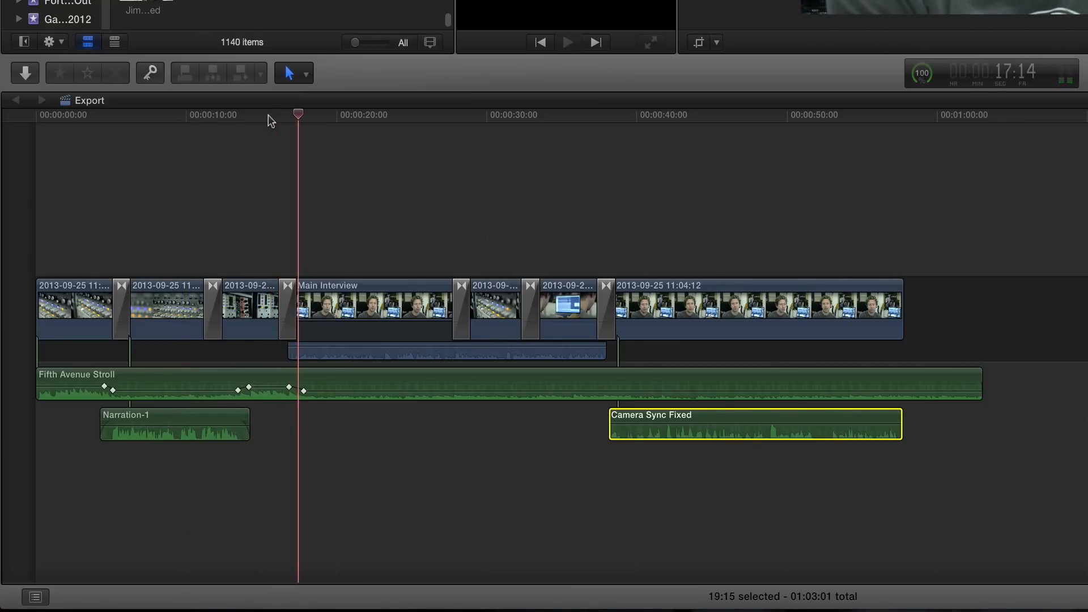
click(399, 351)
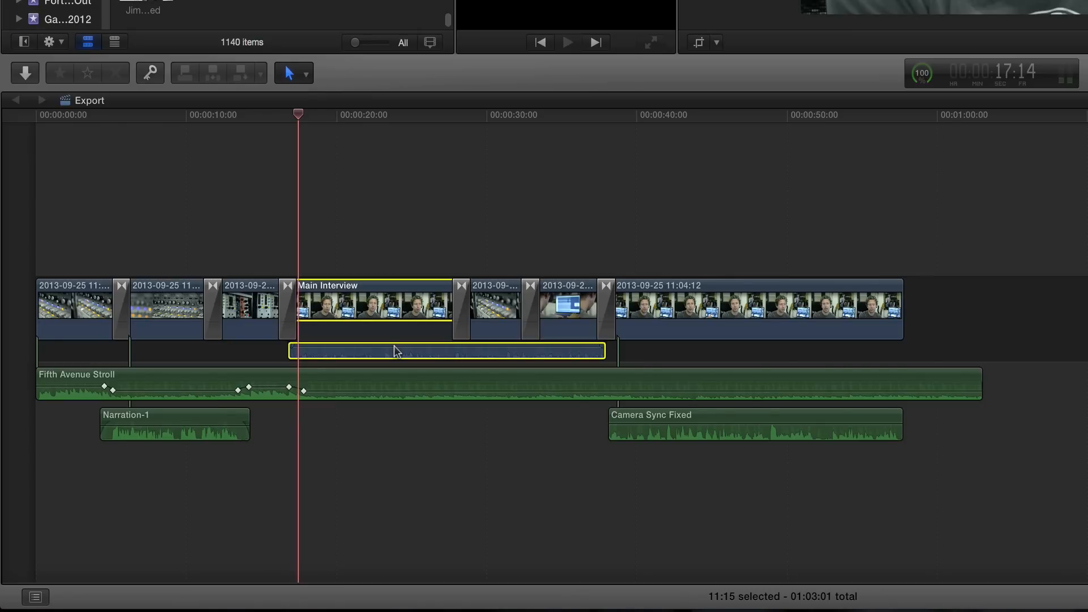
click(357, 381)
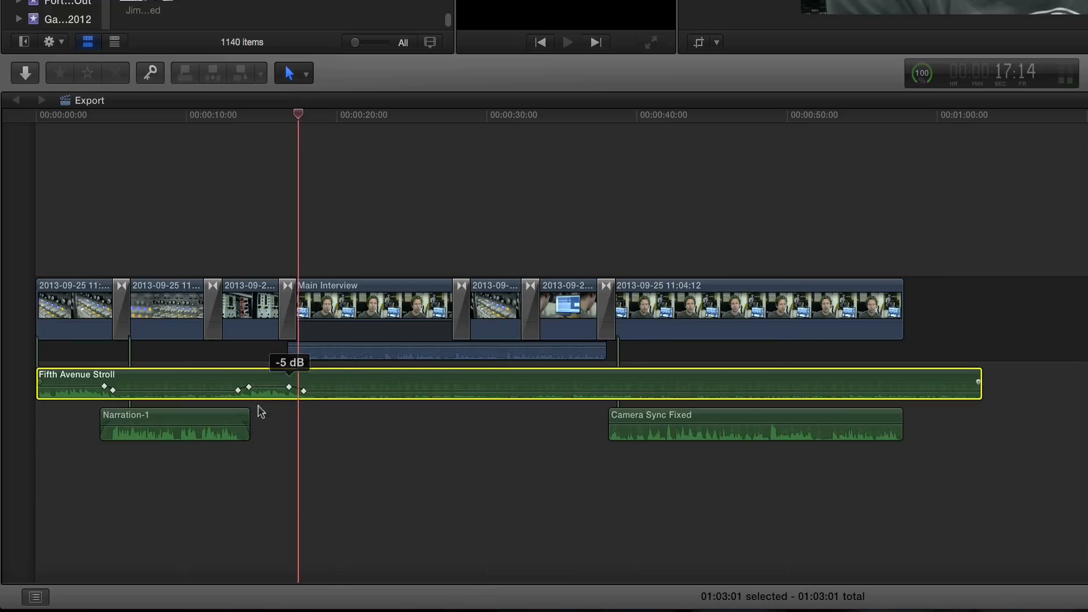
Step: Inspect the audio settings and channel configuration of the Narration-1 clip and the Main Interview clip
click(199, 435)
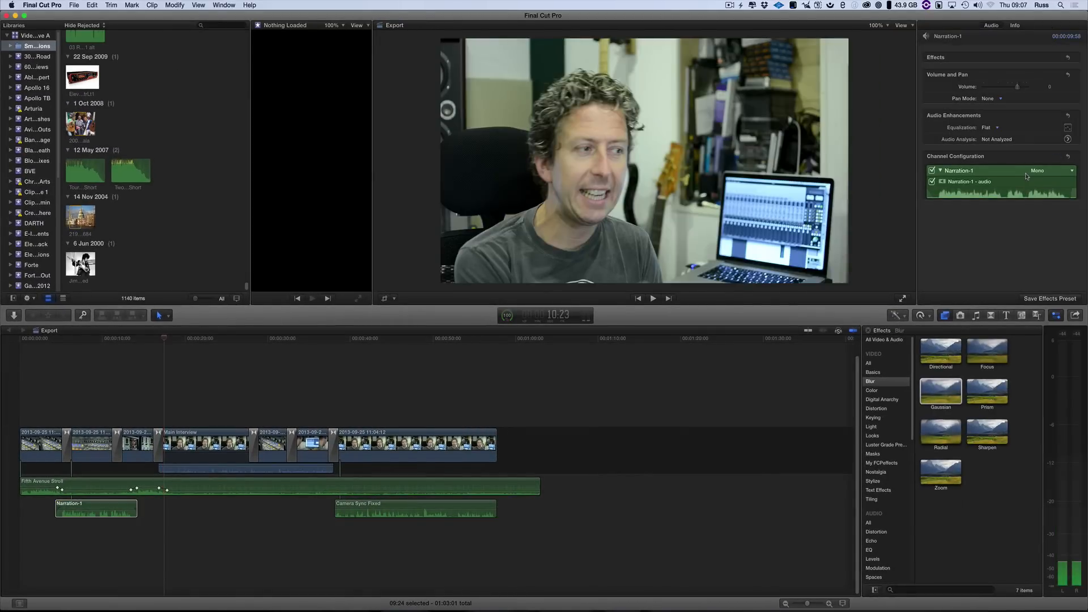
click(218, 443)
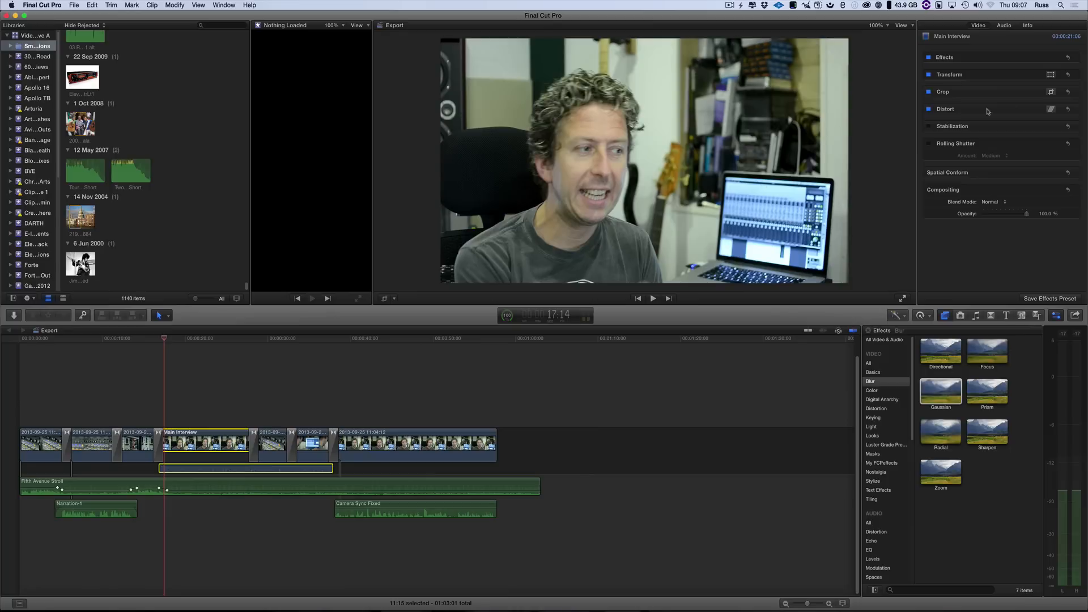
click(1005, 25)
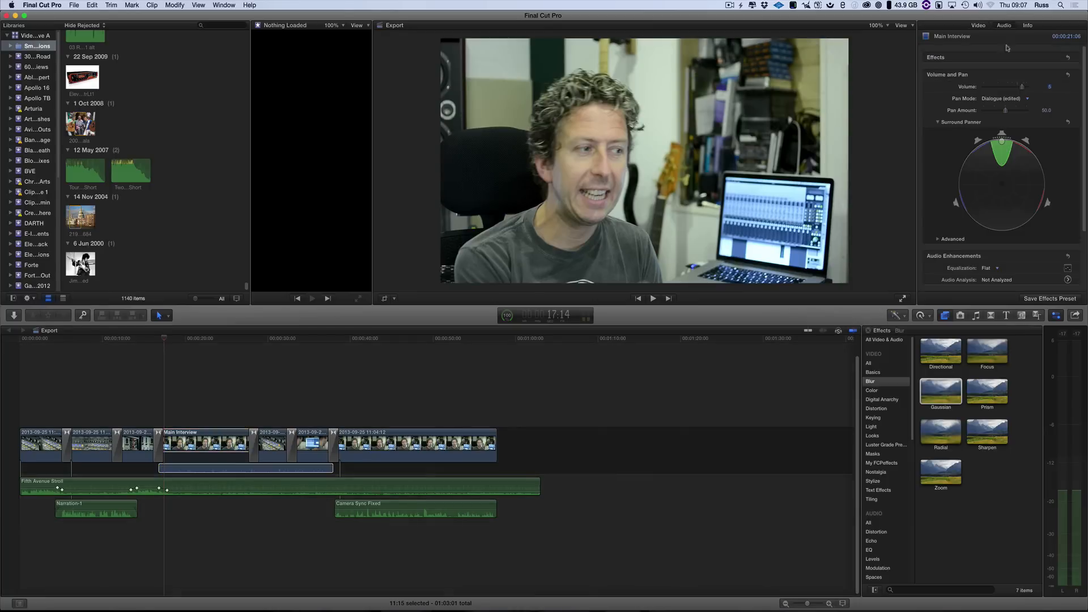
scroll(1038, 141, down, 2)
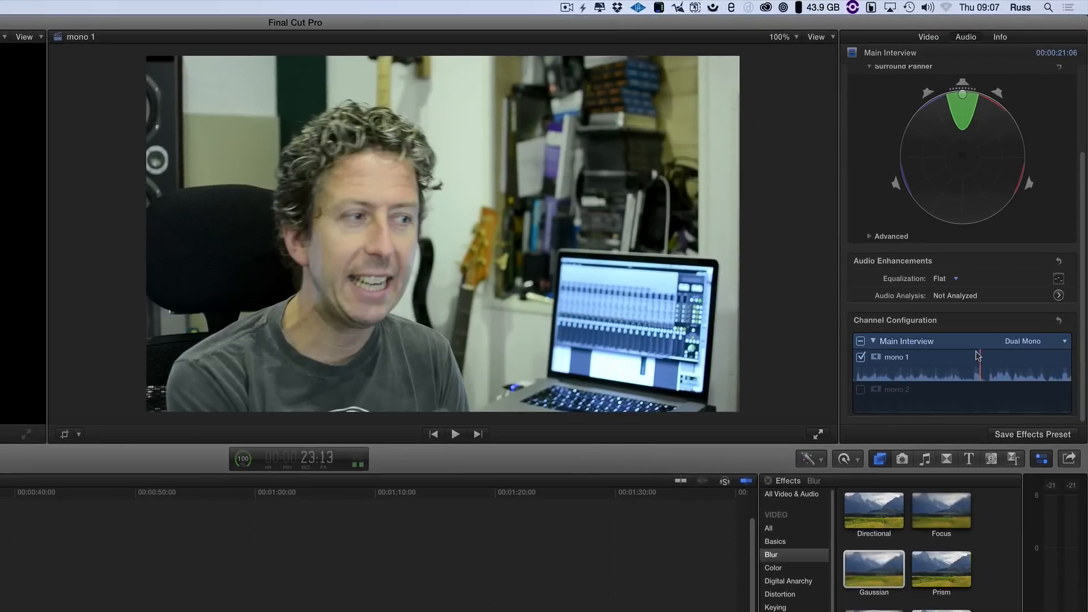
click(1037, 320)
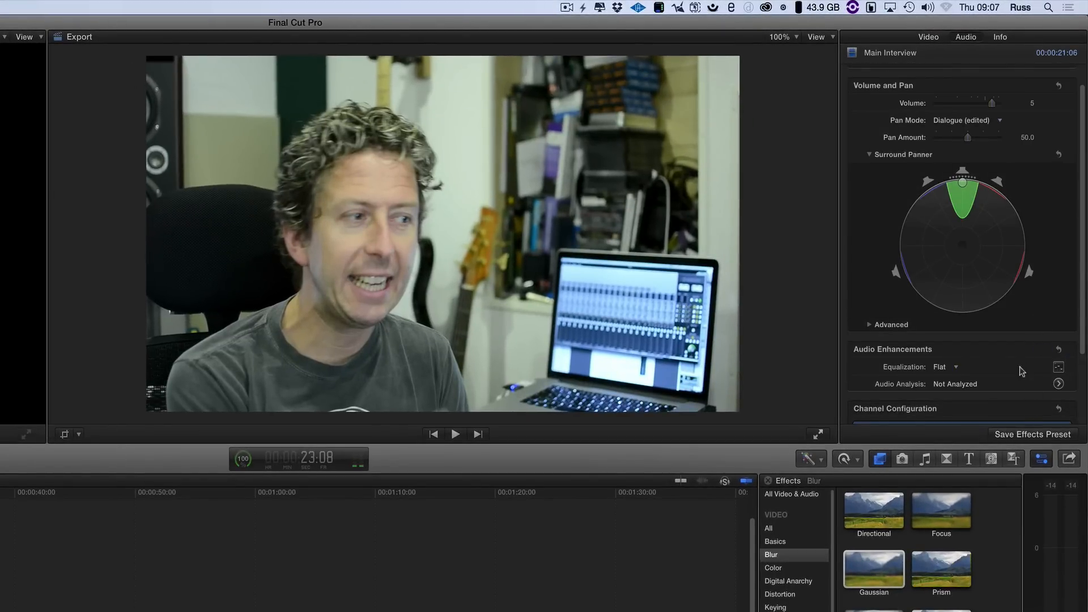
Step: Enable the mono 2 channel in the Main Interview clip's Dual Mono configuration and disable it again
click(1039, 408)
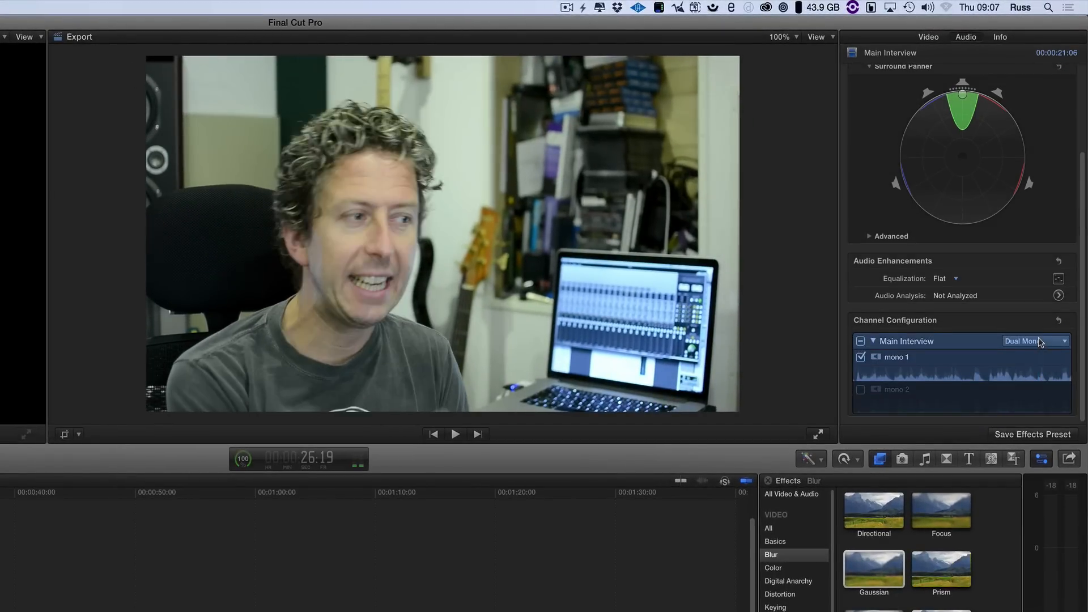
click(861, 389)
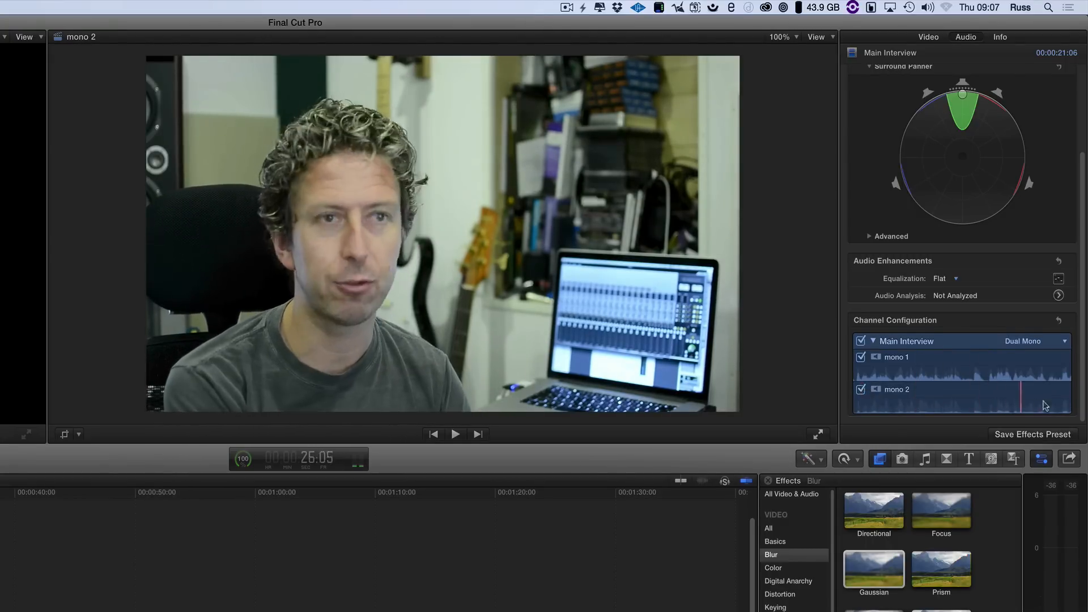
click(861, 390)
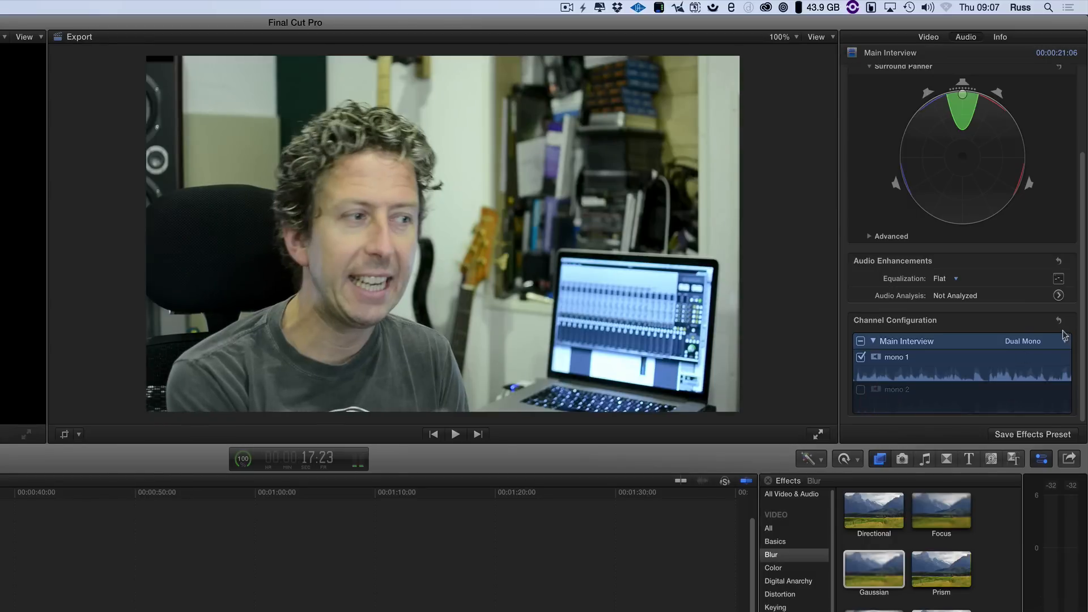
click(1048, 348)
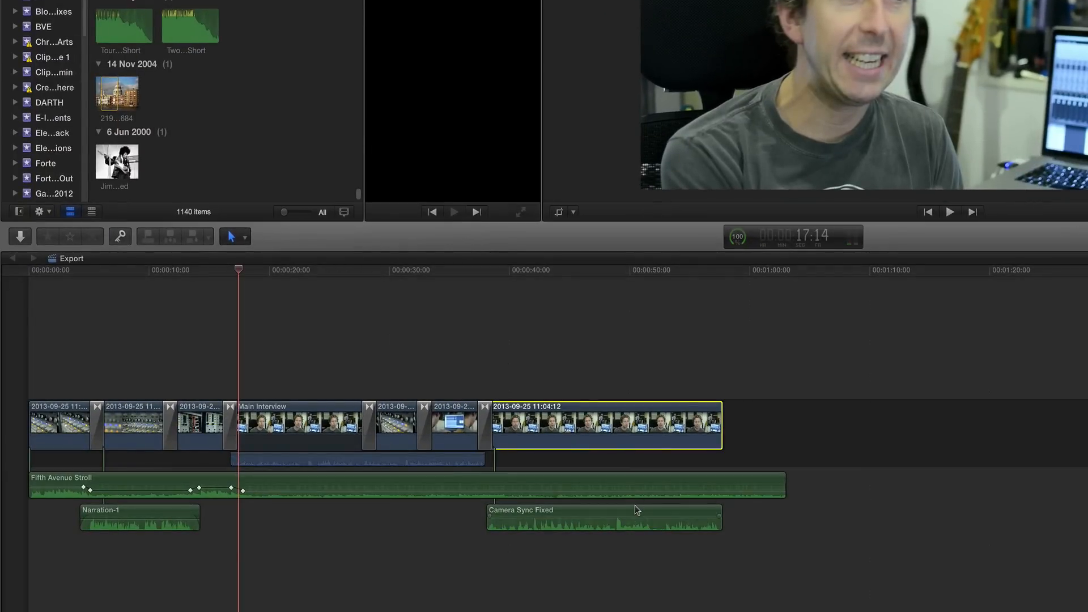
Step: Set the Camera Sync Fixed clip's channel configuration to Dual Mono and disable its mono 2 channel
click(636, 510)
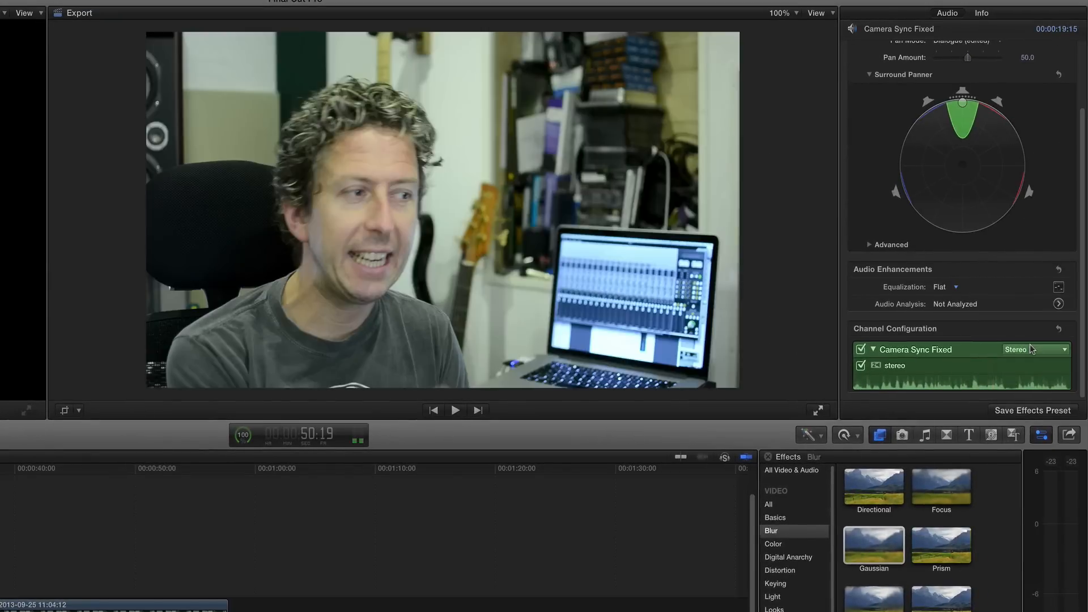
click(1032, 350)
click(1037, 363)
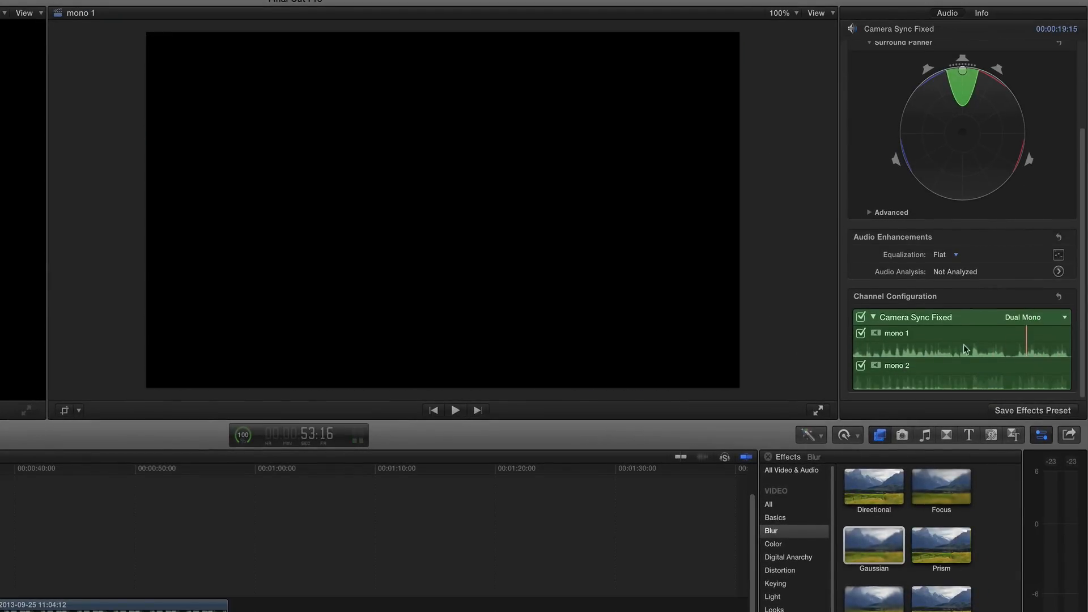
click(861, 366)
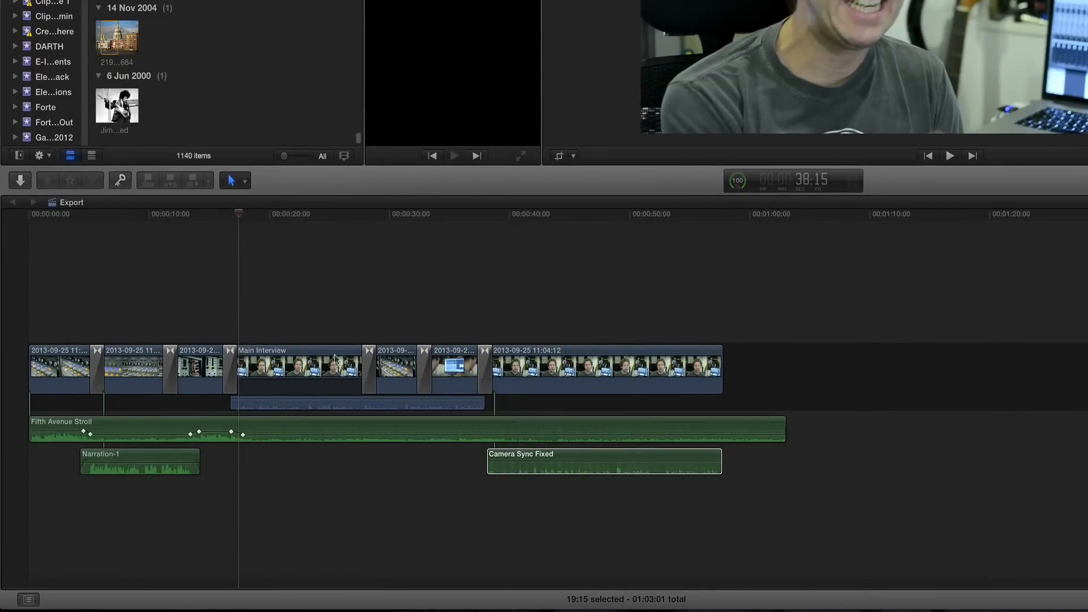
Step: Review the Main Interview, last video, Fifth Avenue Stroll, Narration-1 and Camera Sync Fixed clips one by one in the timeline
click(334, 366)
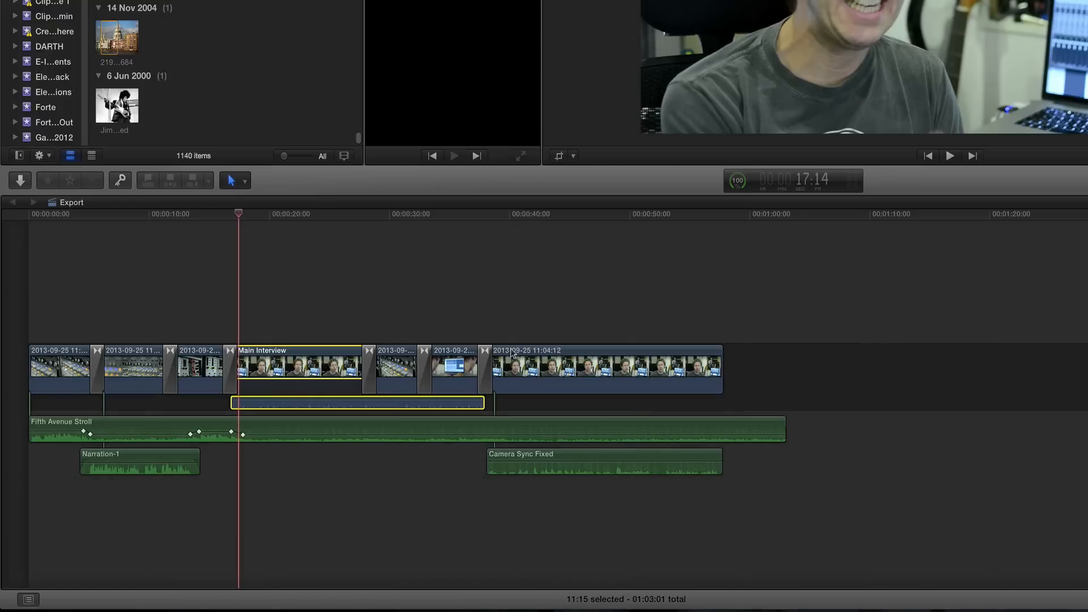
click(545, 363)
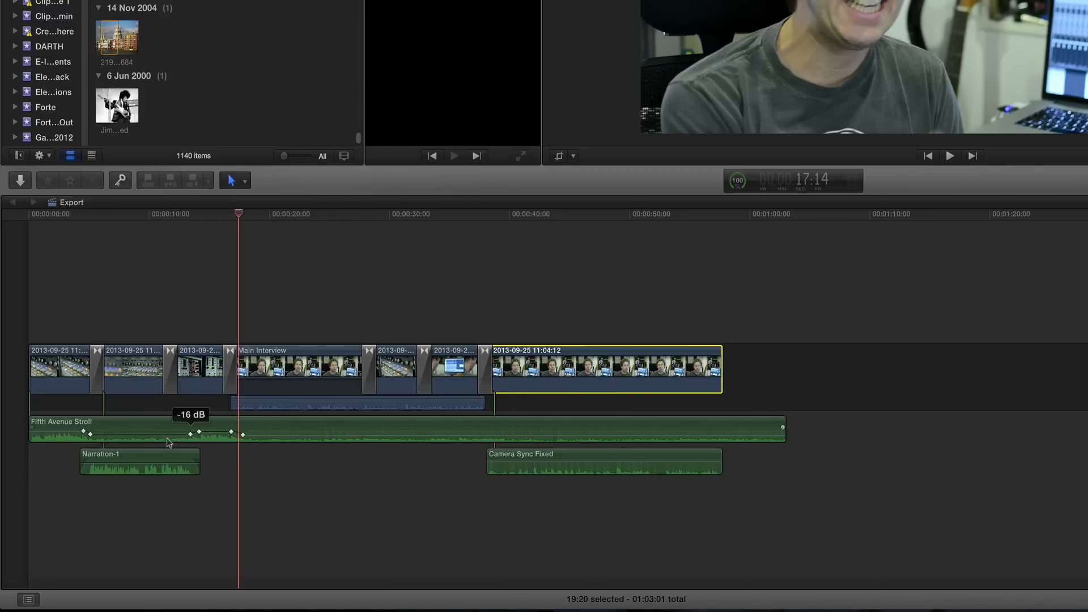
click(311, 428)
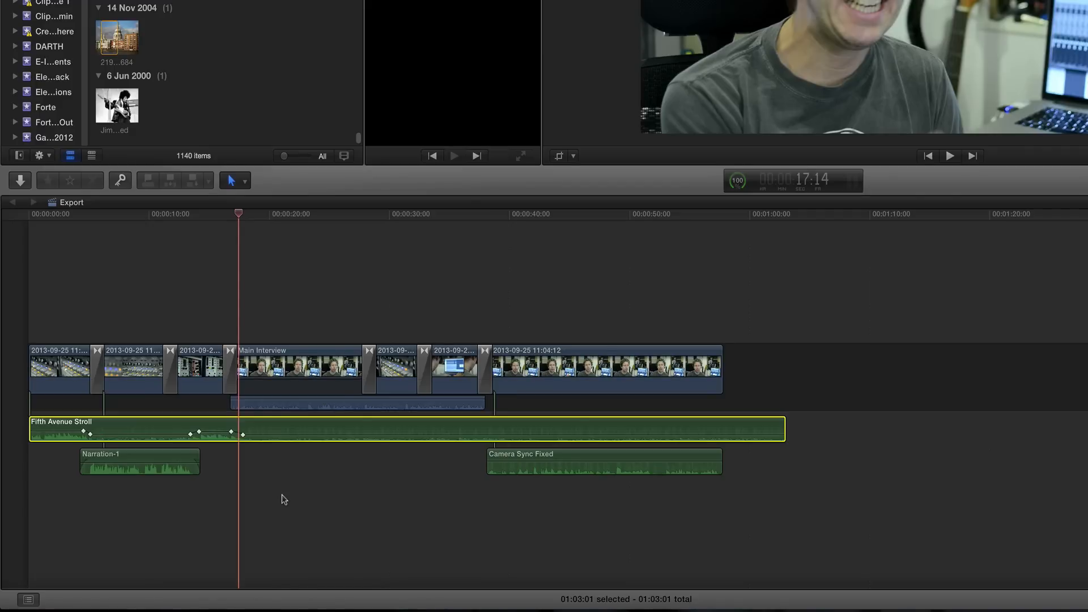
drag(90, 434, 90, 433)
click(122, 458)
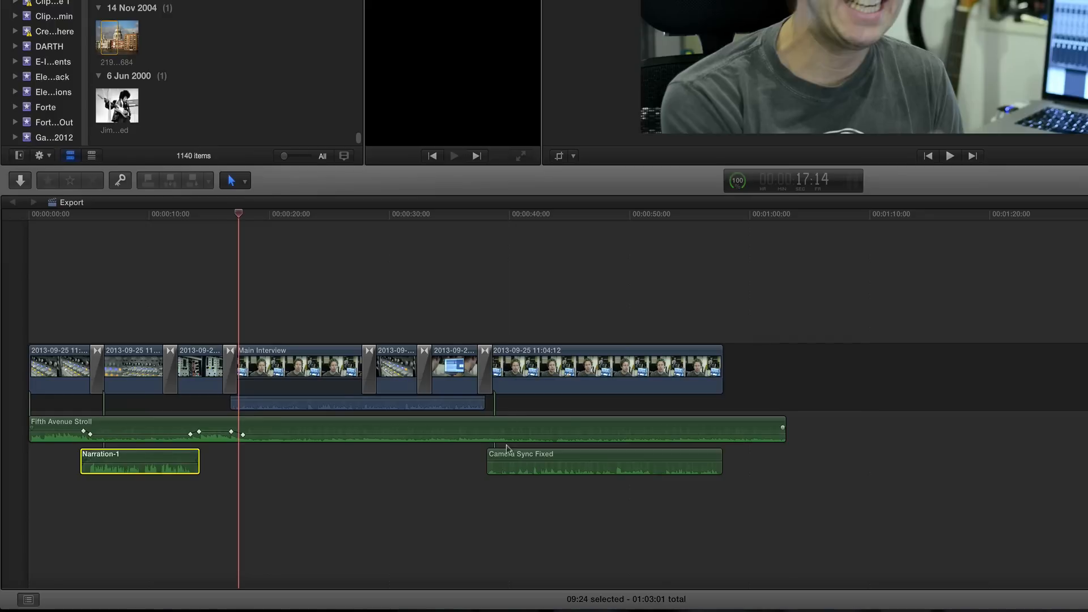
click(518, 455)
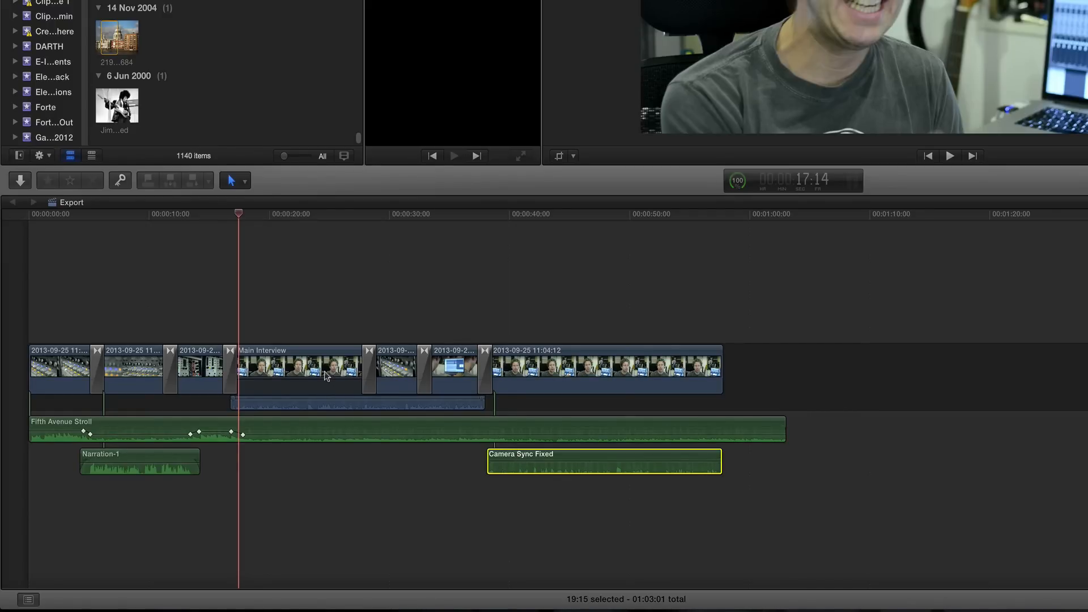
Step: Check the role assignments of the Main Interview clip and the Camera Sync Fixed clip
click(324, 370)
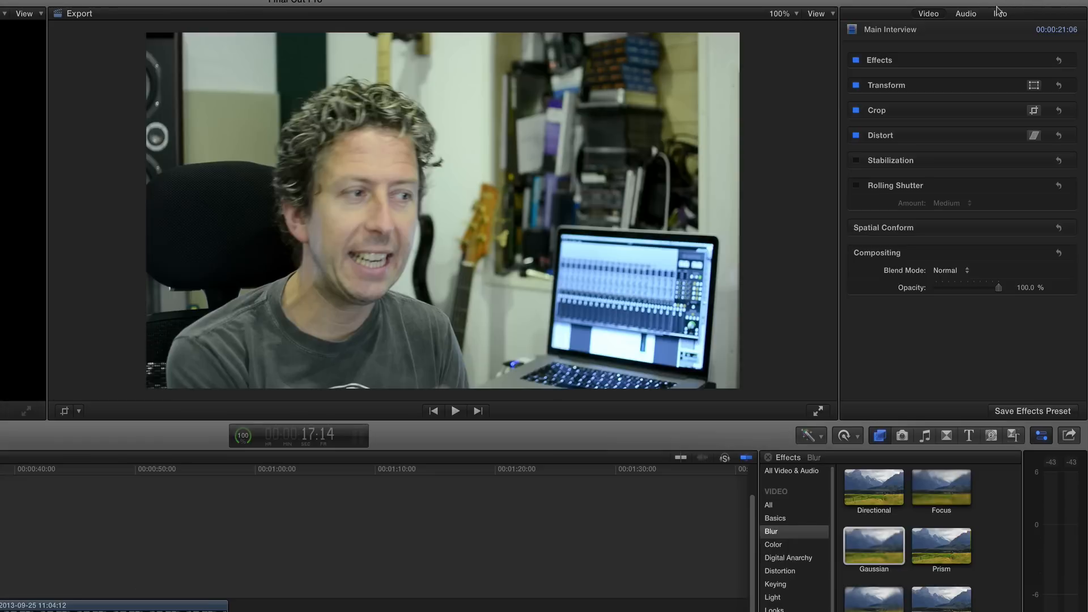
click(996, 13)
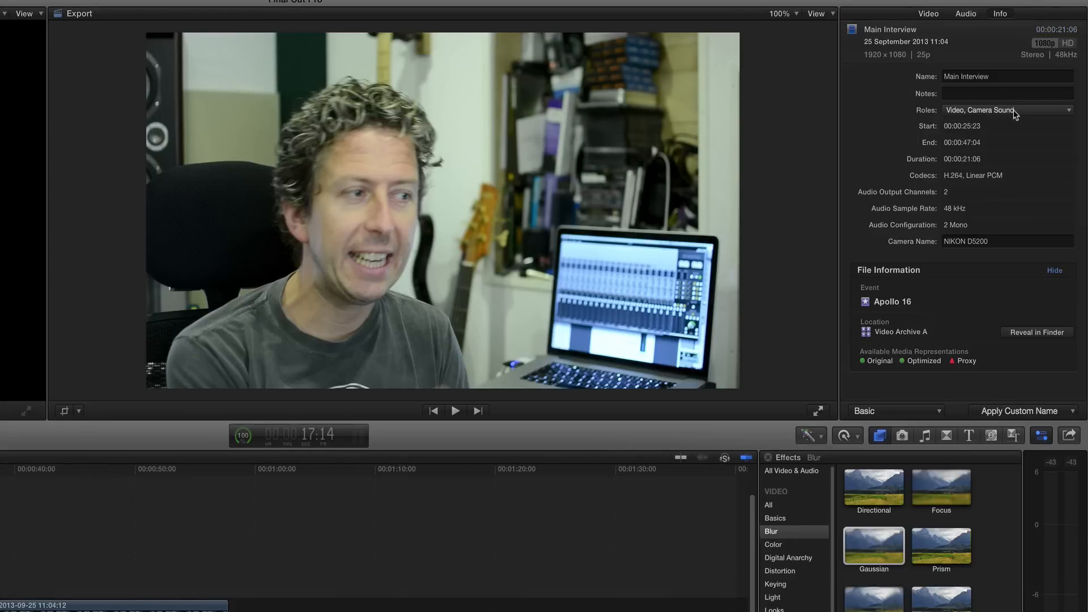
click(996, 111)
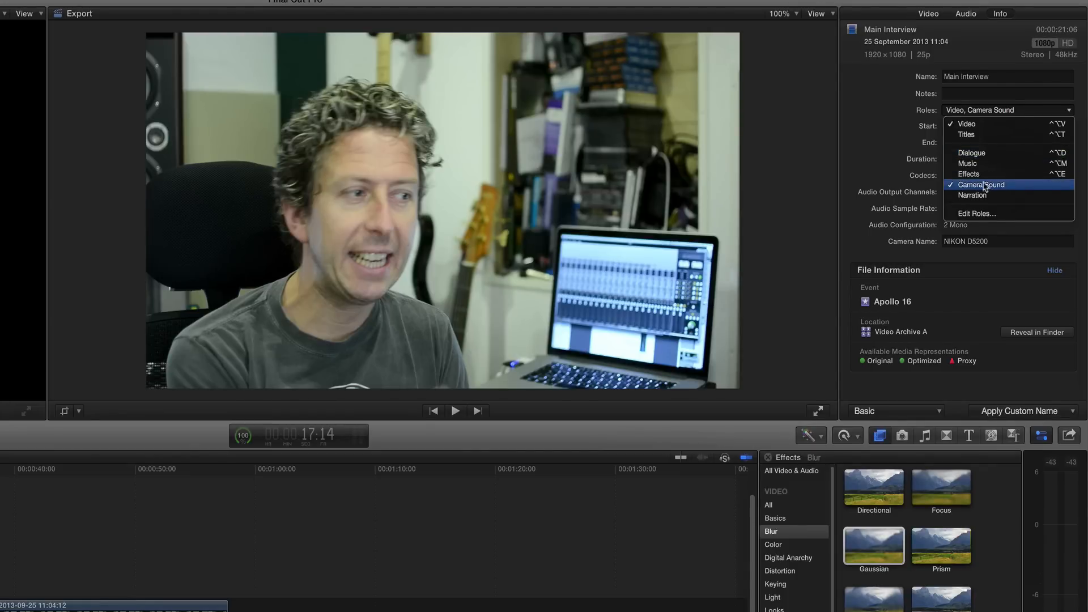
key(Escape)
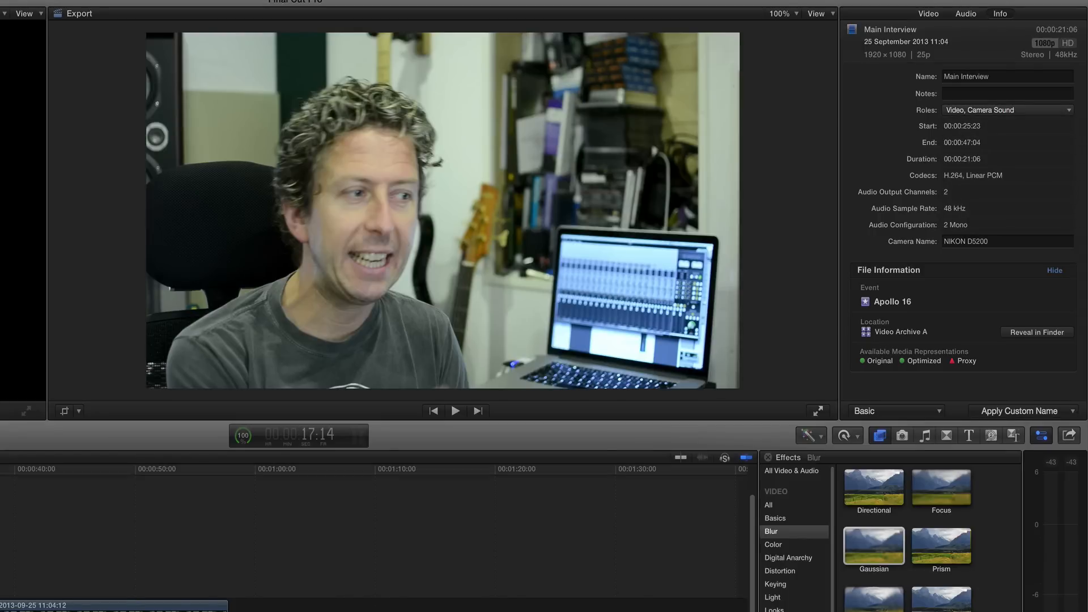
click(215, 609)
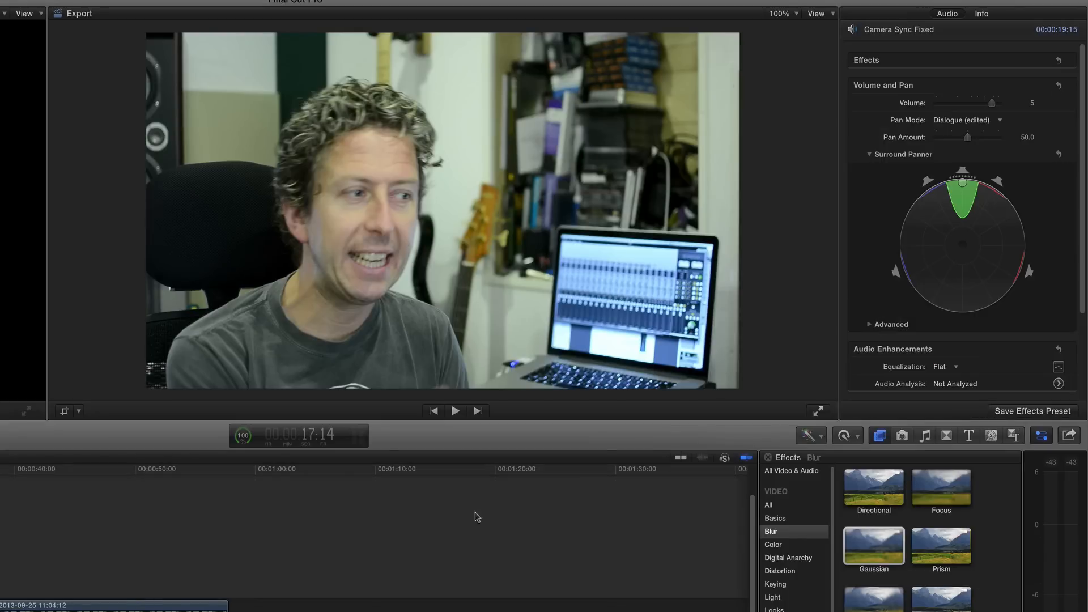
click(981, 14)
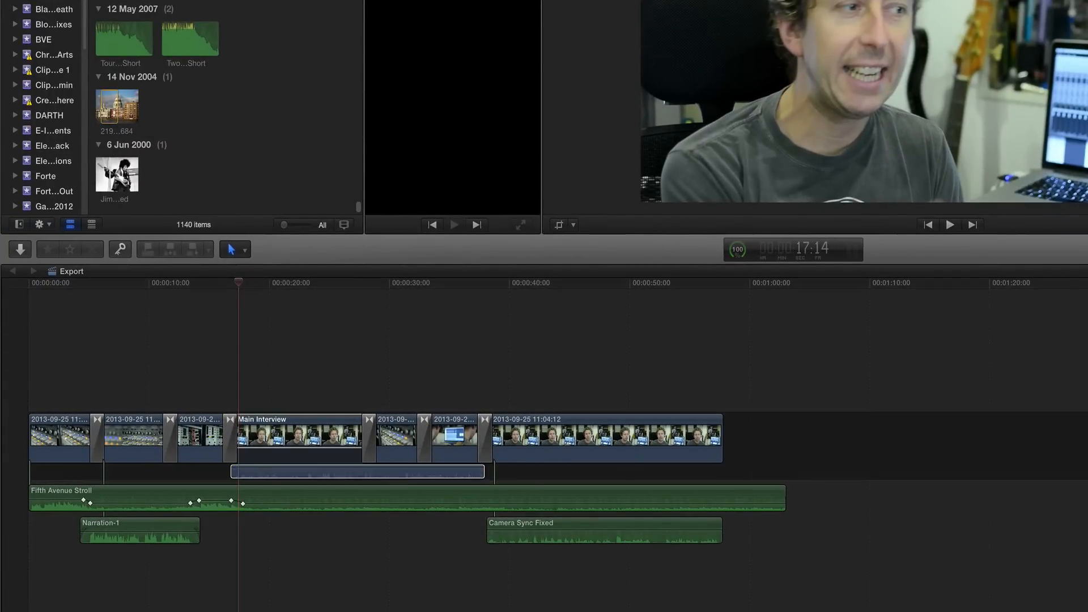
Step: Check the role assignments of the Narration-1 clip and the Fifth Avenue Stroll music clip
click(146, 521)
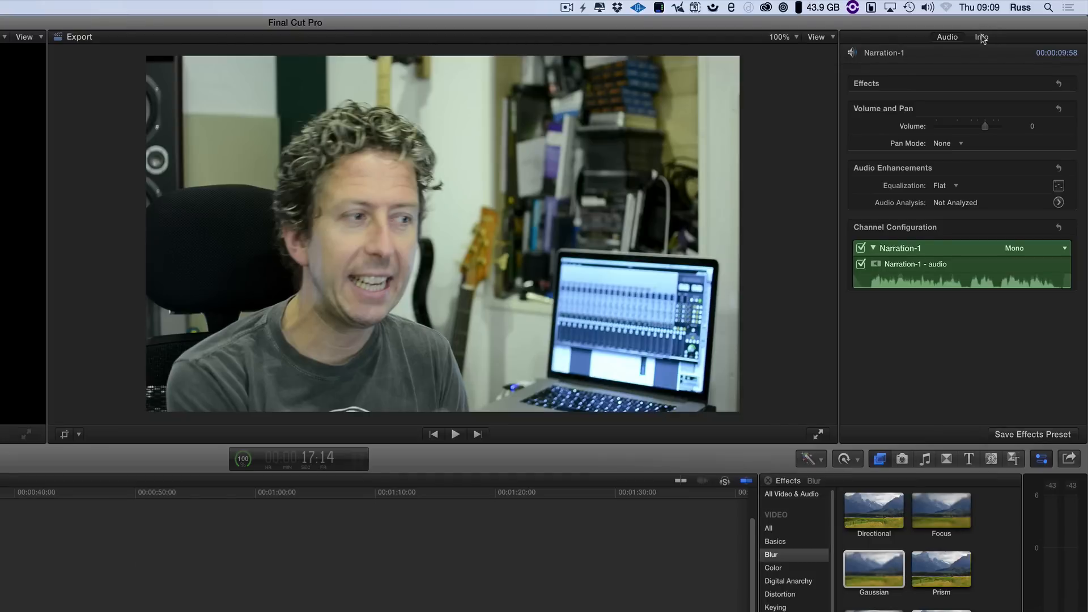
click(982, 38)
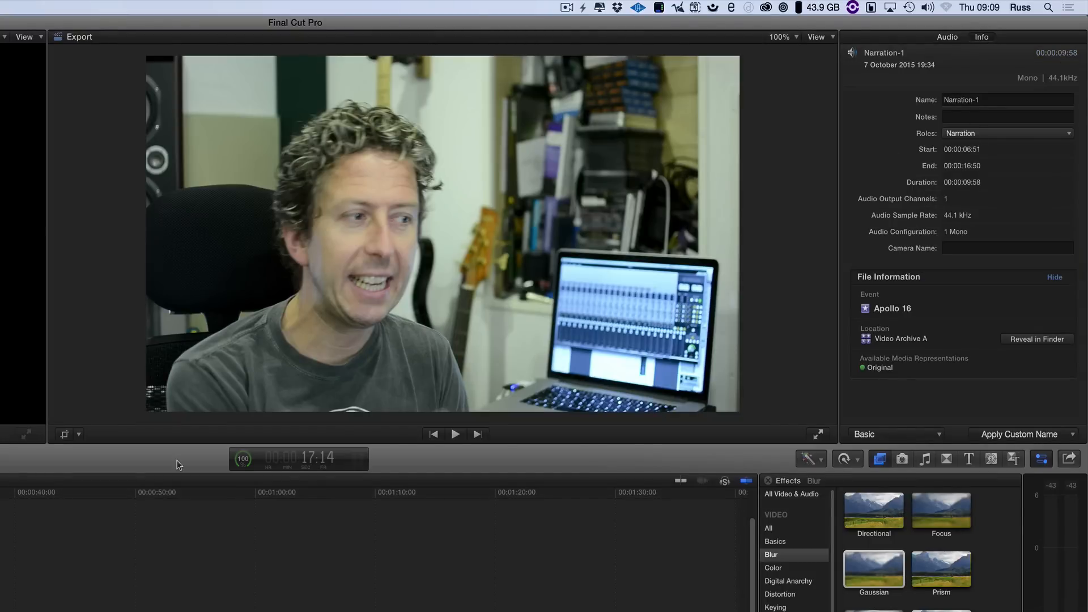
click(980, 135)
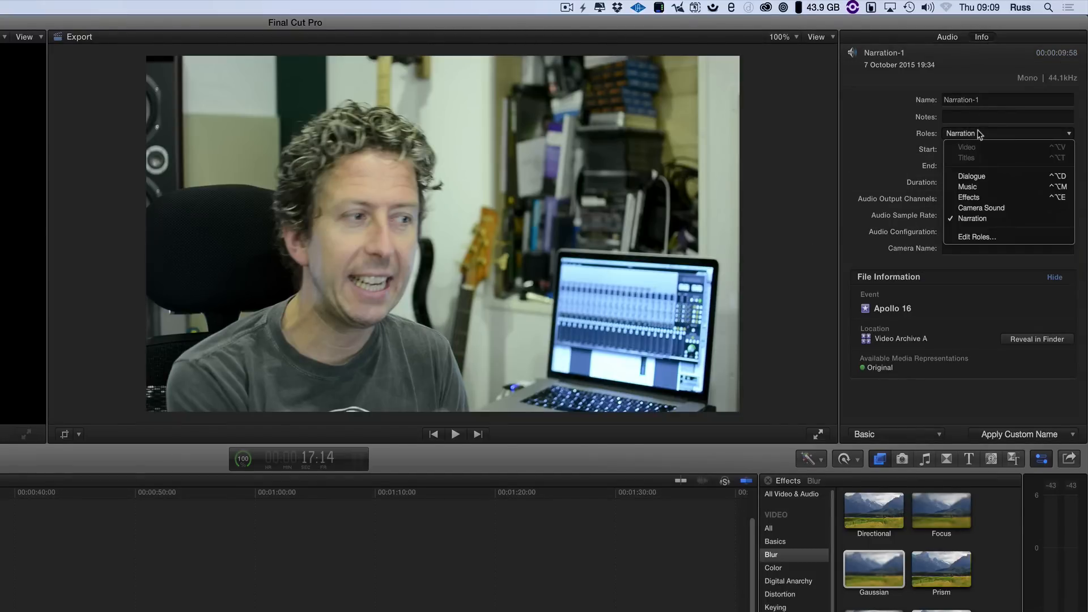
click(974, 211)
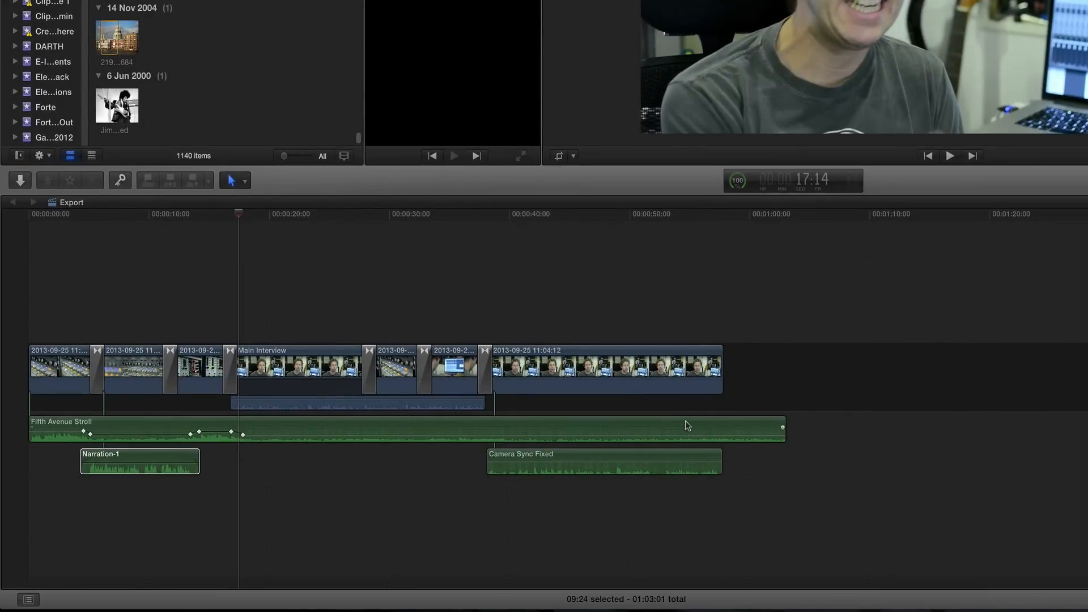
click(485, 424)
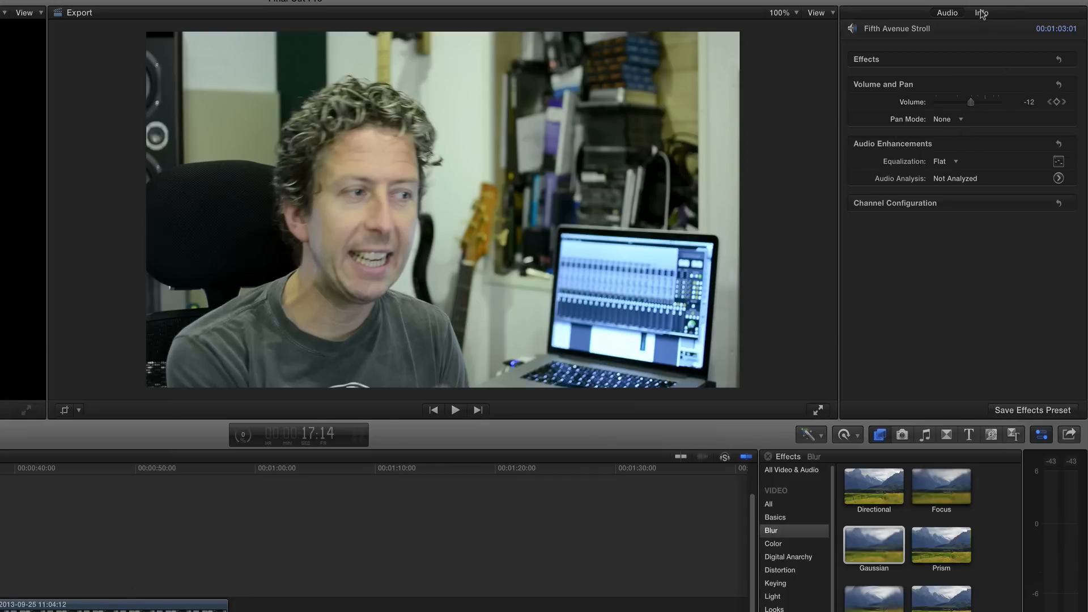
click(982, 13)
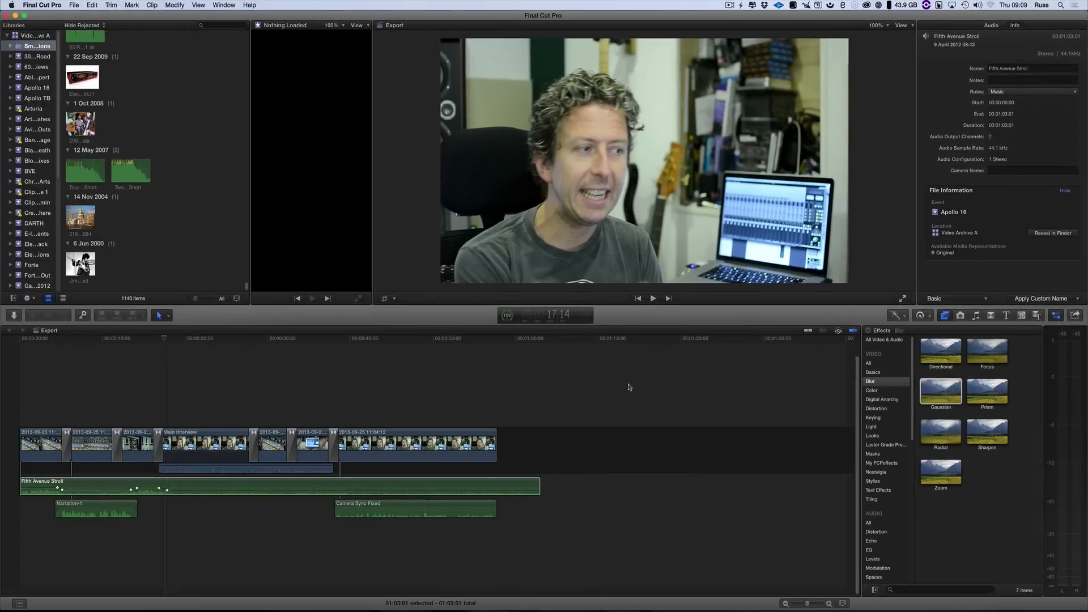
Step: Export the project as XML named Export, with General metadata and Current Version (1.5), into the Pro Tools export folder
click(583, 407)
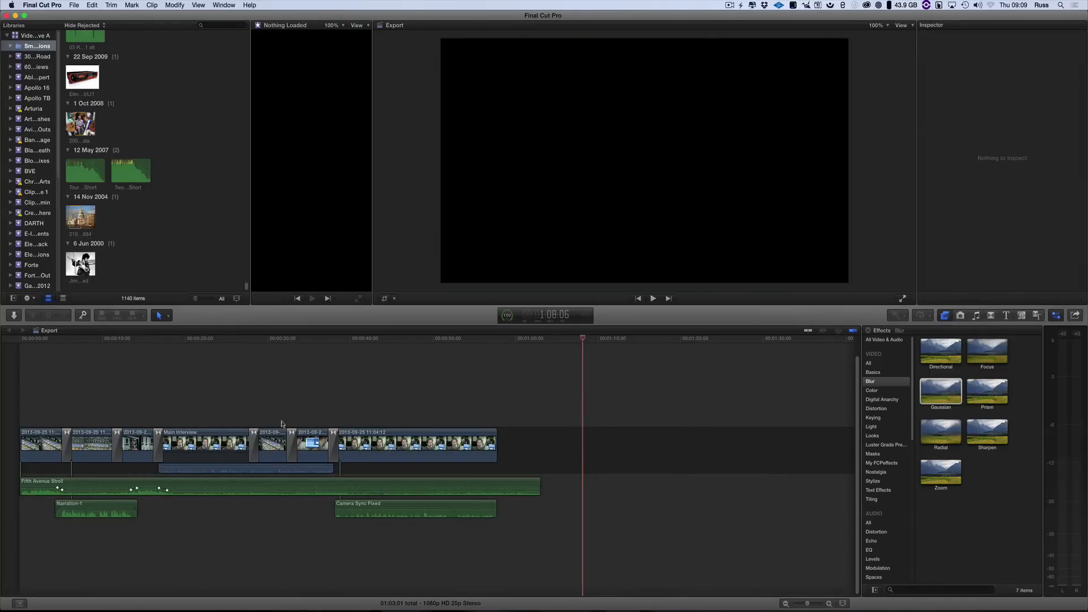
click(238, 401)
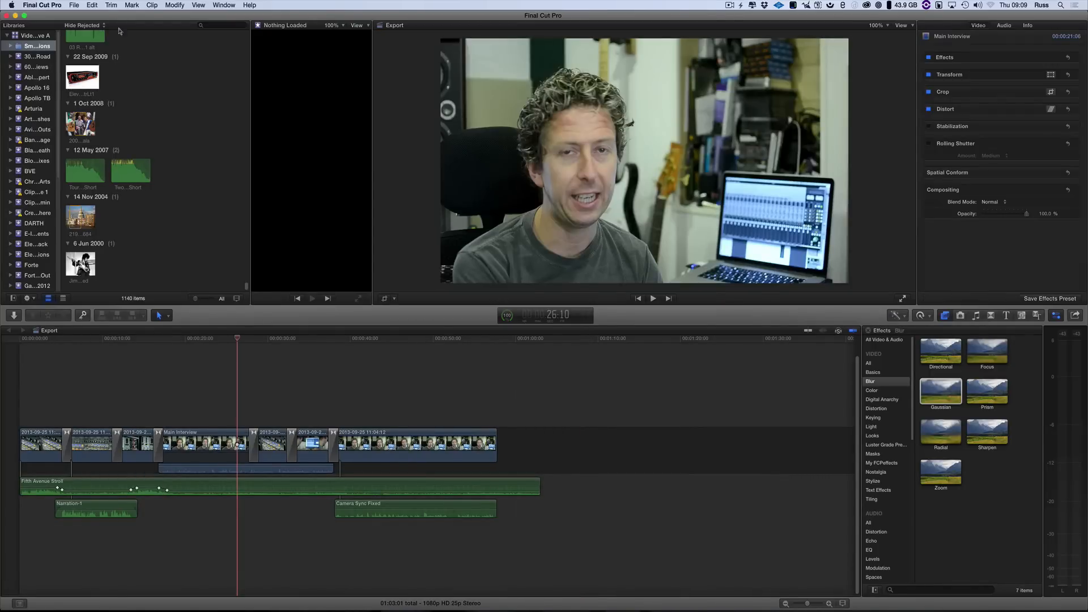
click(74, 6)
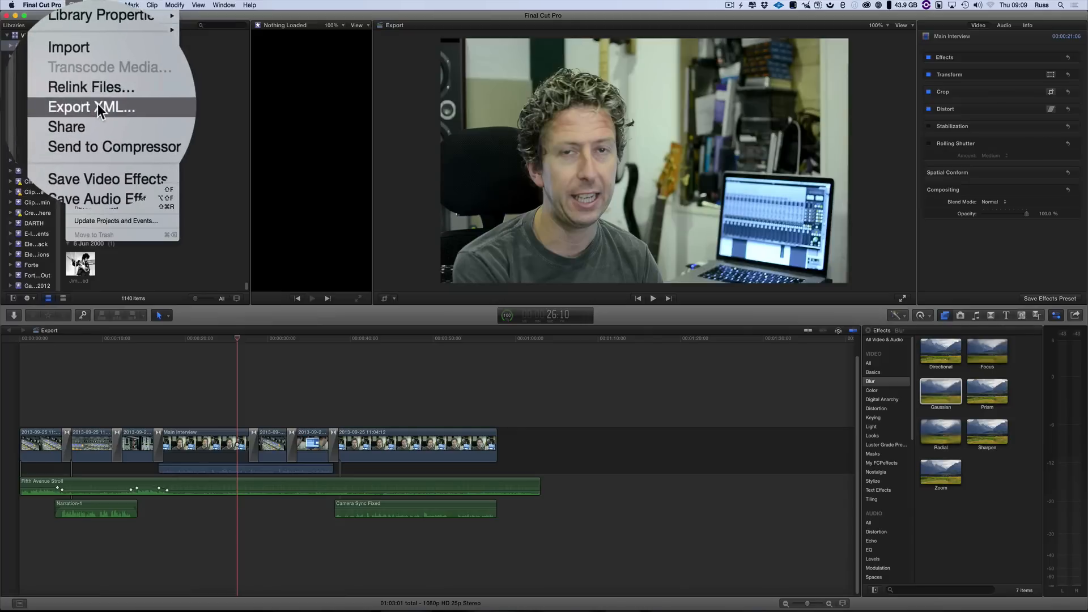
click(98, 109)
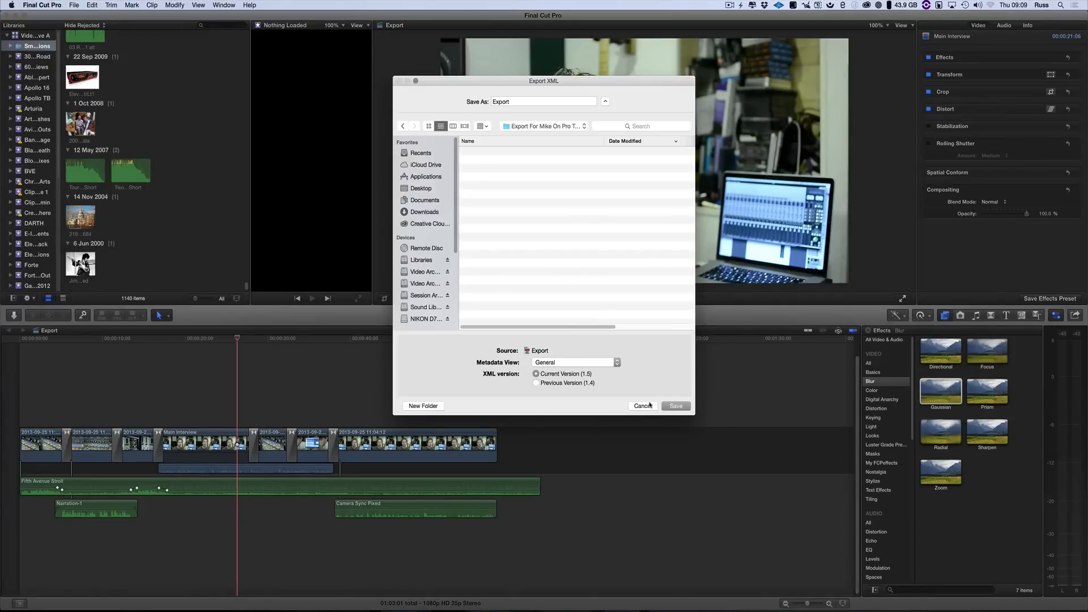
click(675, 406)
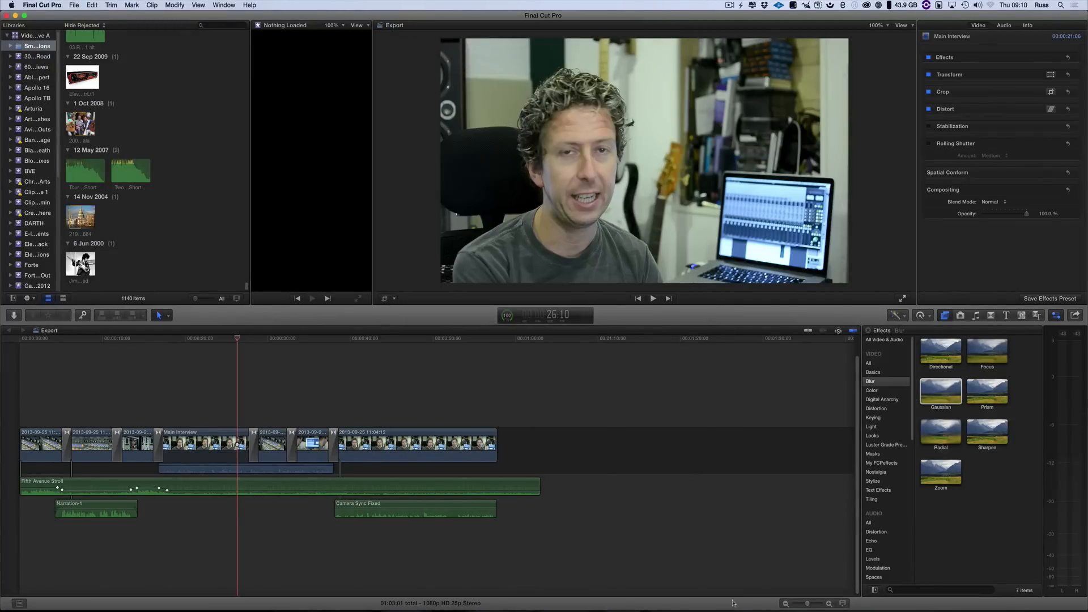
Step: Switch to X2Pro Audio Convert, load Export.fcpxml as the source and choose the Pro Tools export folder as the AAF destination
mouse_move(734, 606)
click(815, 596)
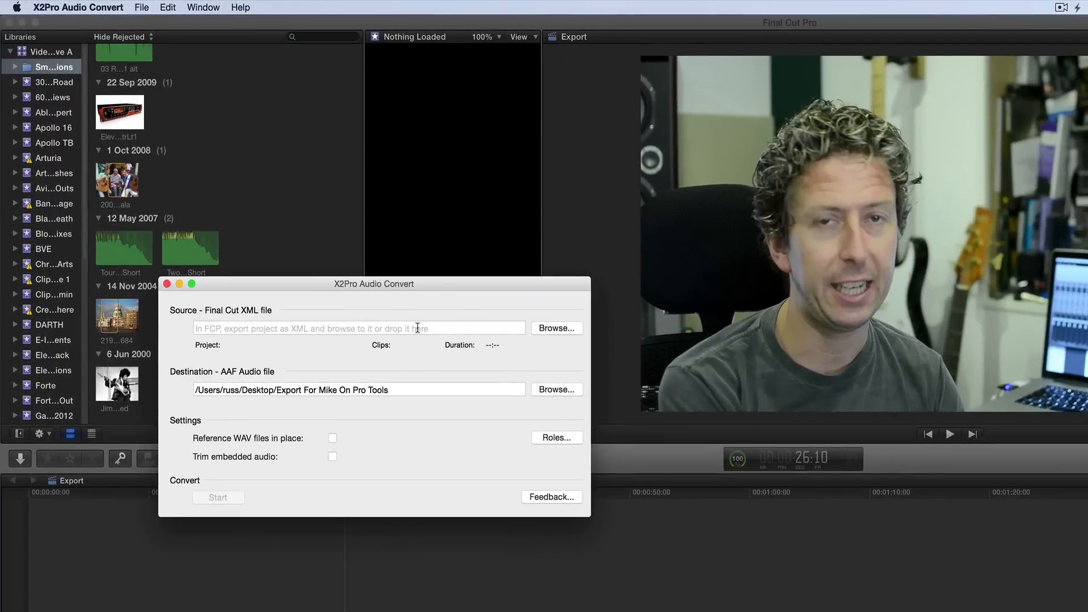
click(545, 330)
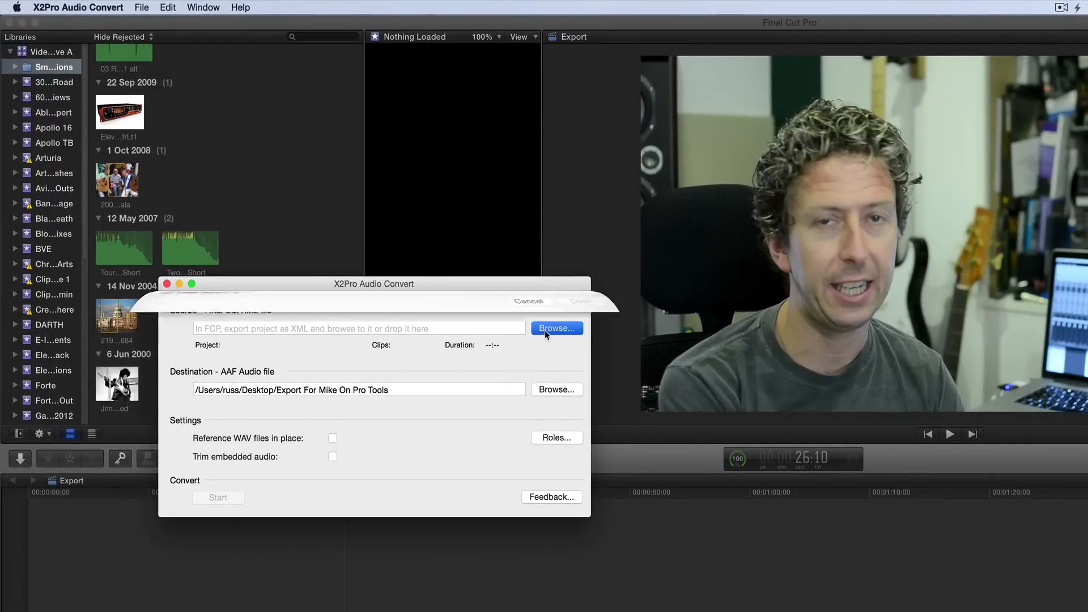
click(387, 343)
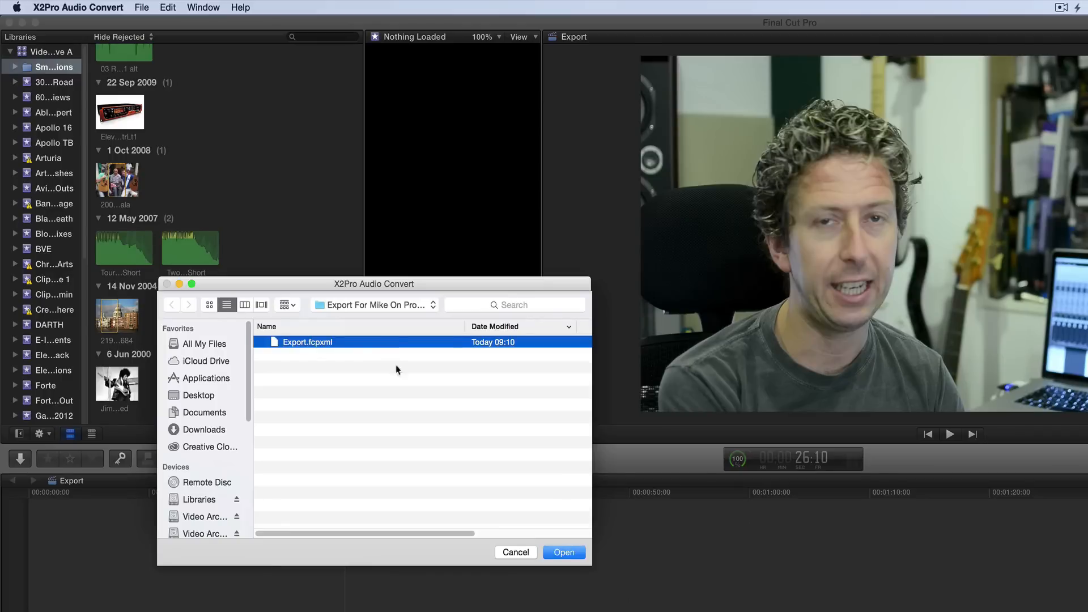
click(554, 550)
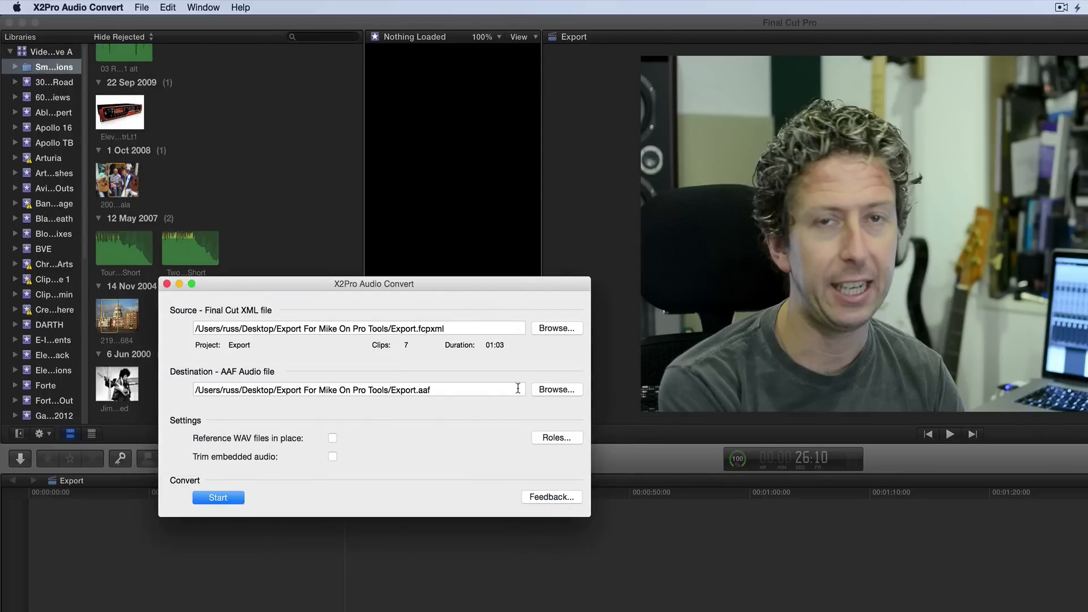
click(549, 391)
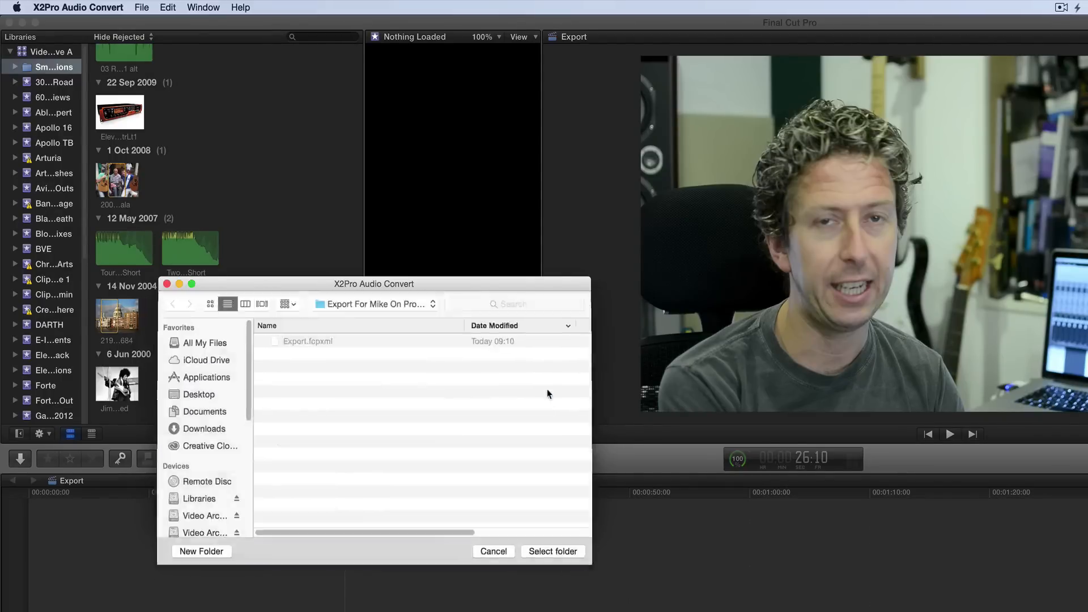
click(527, 551)
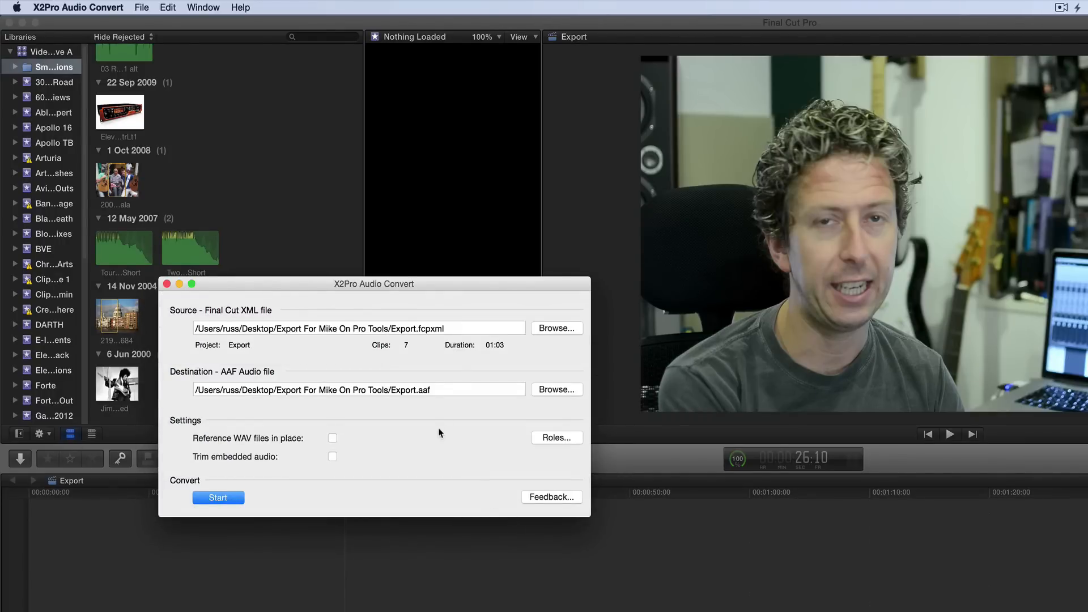
Step: Review the roles included in the AAF and the X2Pro preferences for general options, media handling, roles and media locations
click(538, 438)
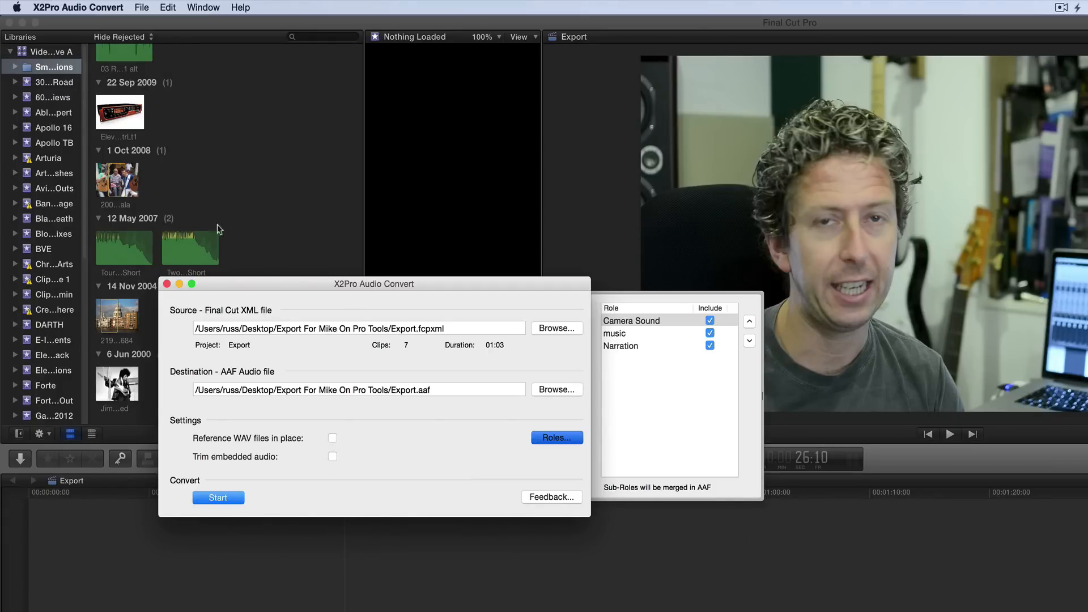
click(78, 6)
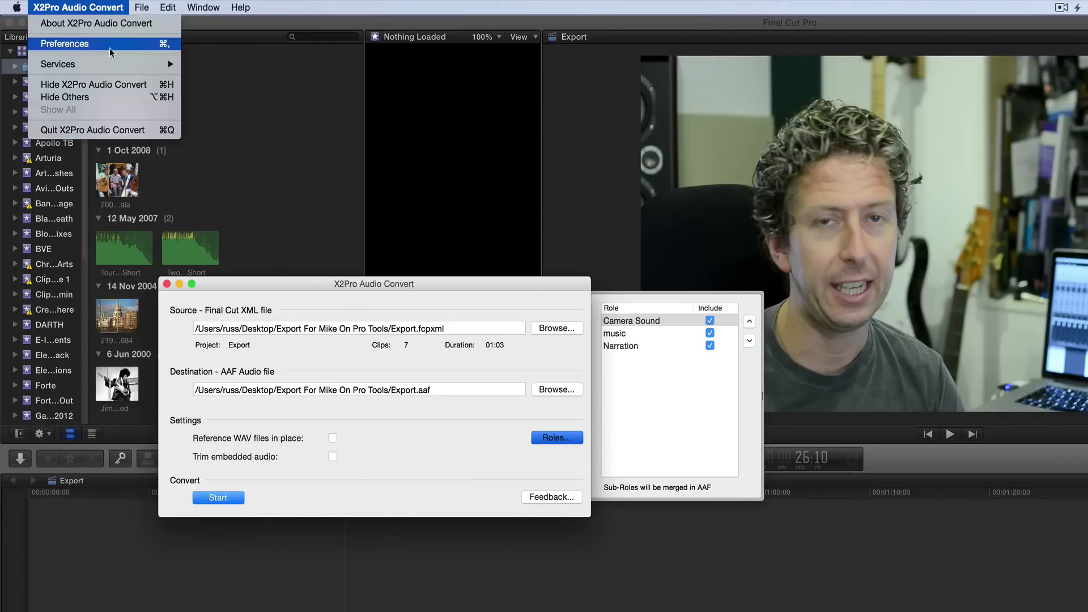
click(56, 42)
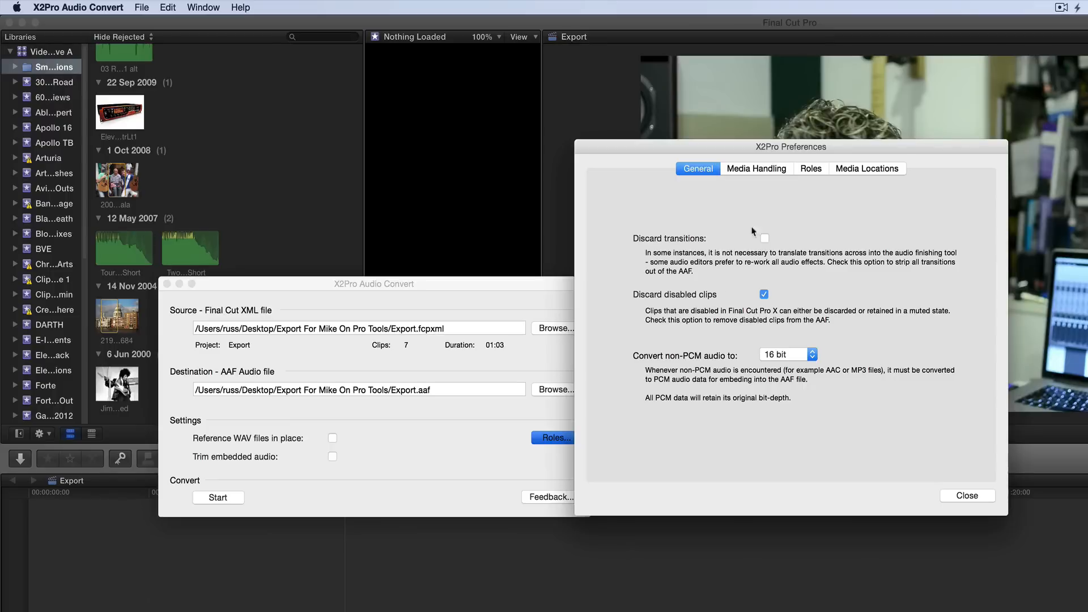
click(746, 169)
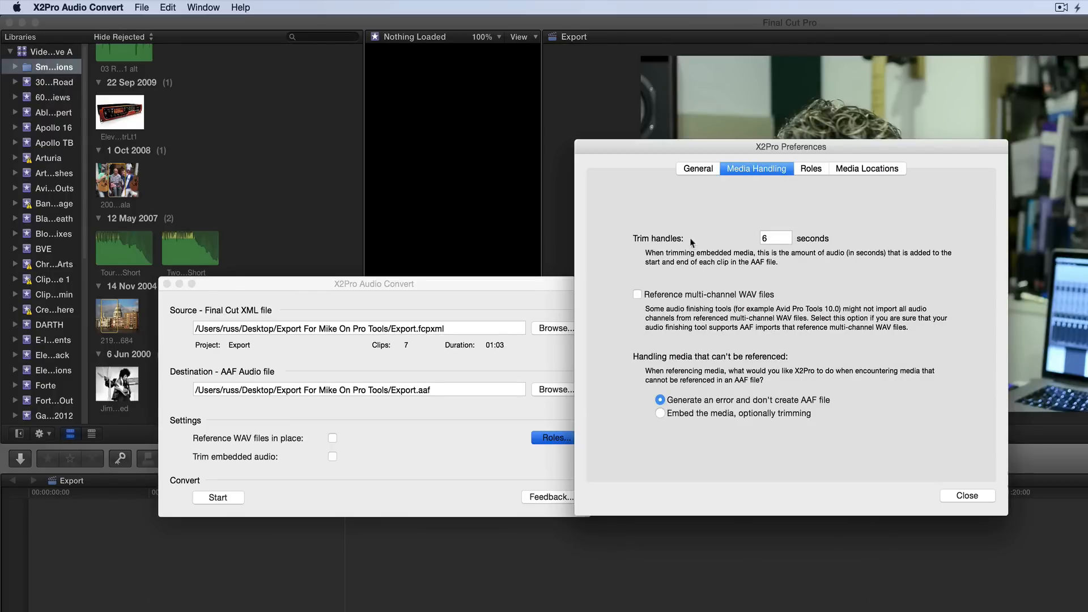
drag(773, 237, 725, 230)
click(815, 169)
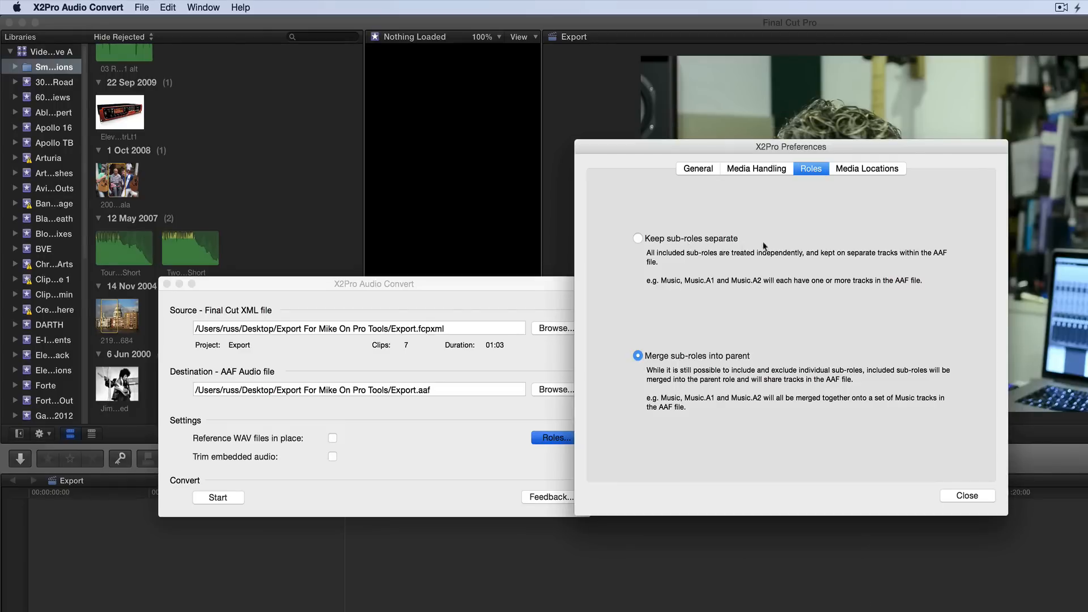
click(866, 168)
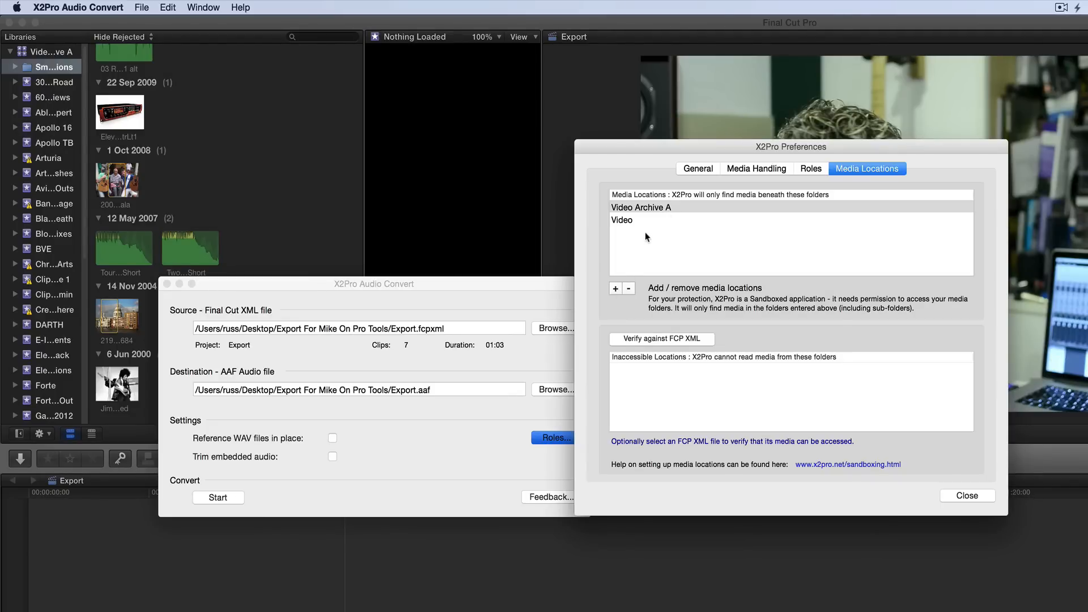
click(969, 502)
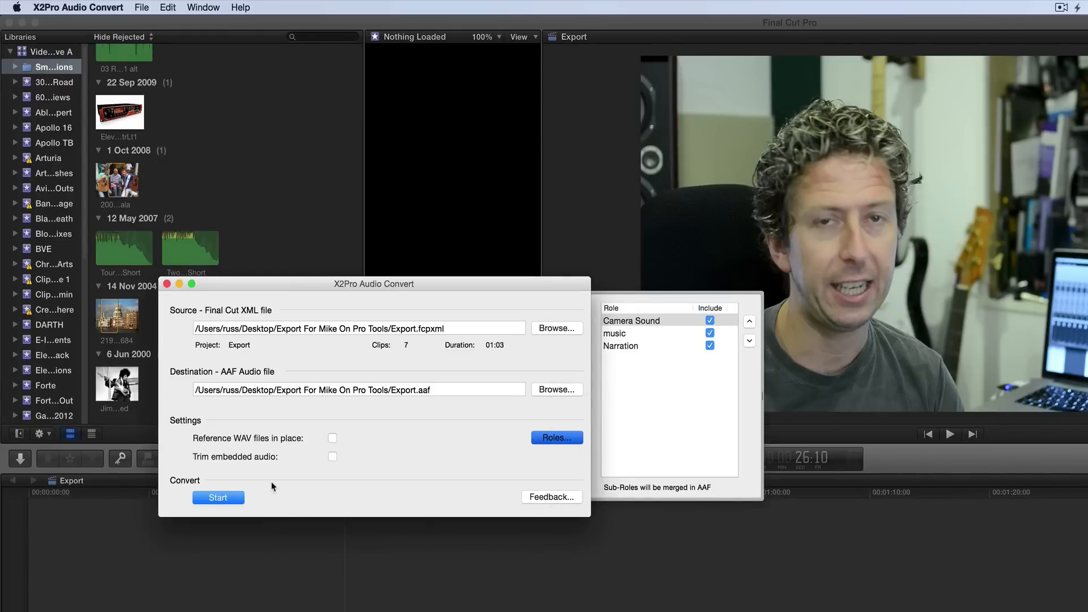
Step: Convert the Final Cut XML to the AAF file, dismiss the conversion report and close X2Pro
click(237, 502)
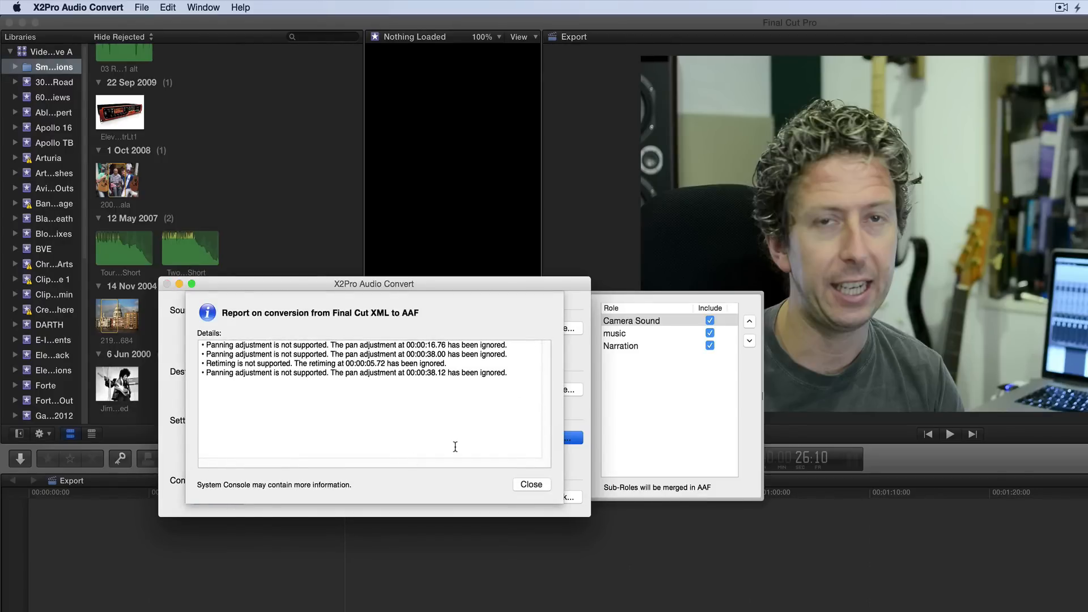
click(522, 485)
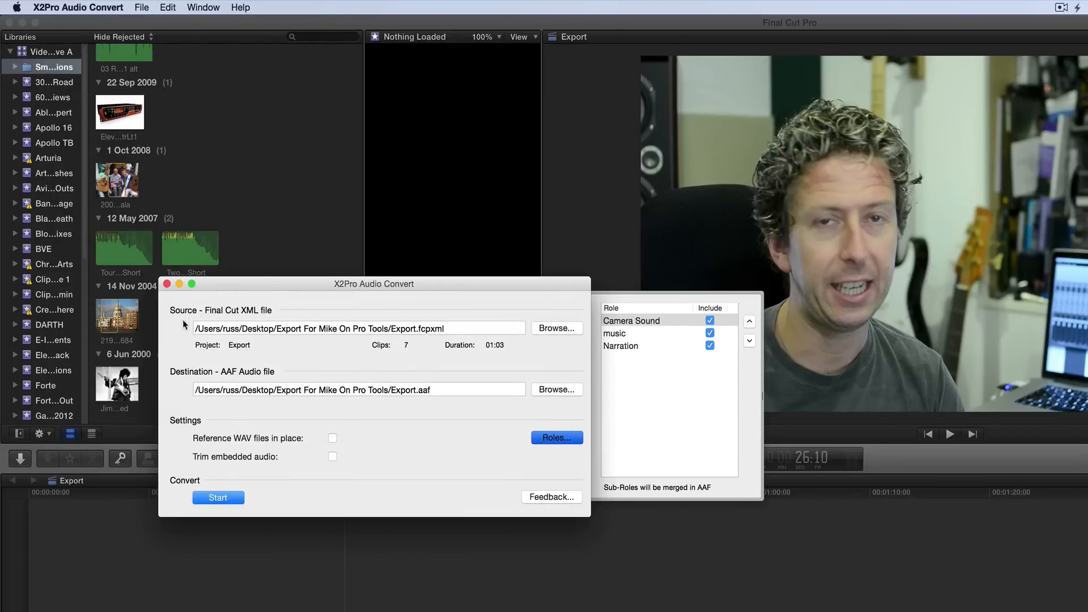
click(167, 284)
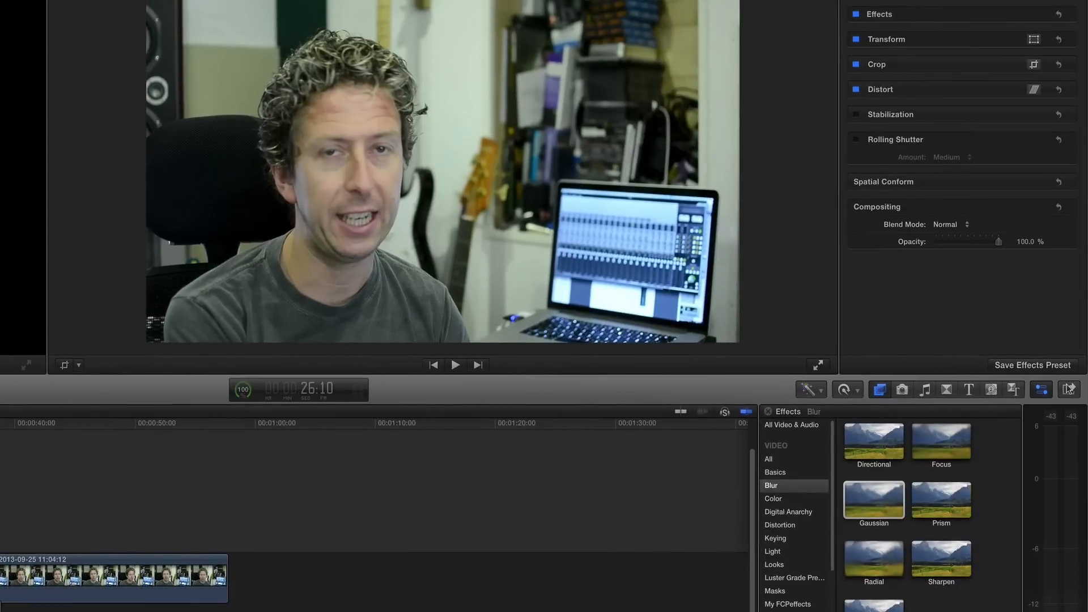
Step: Review the info and settings of the Apple Devices 720p share option for the Export project, and leave without exporting
click(1067, 389)
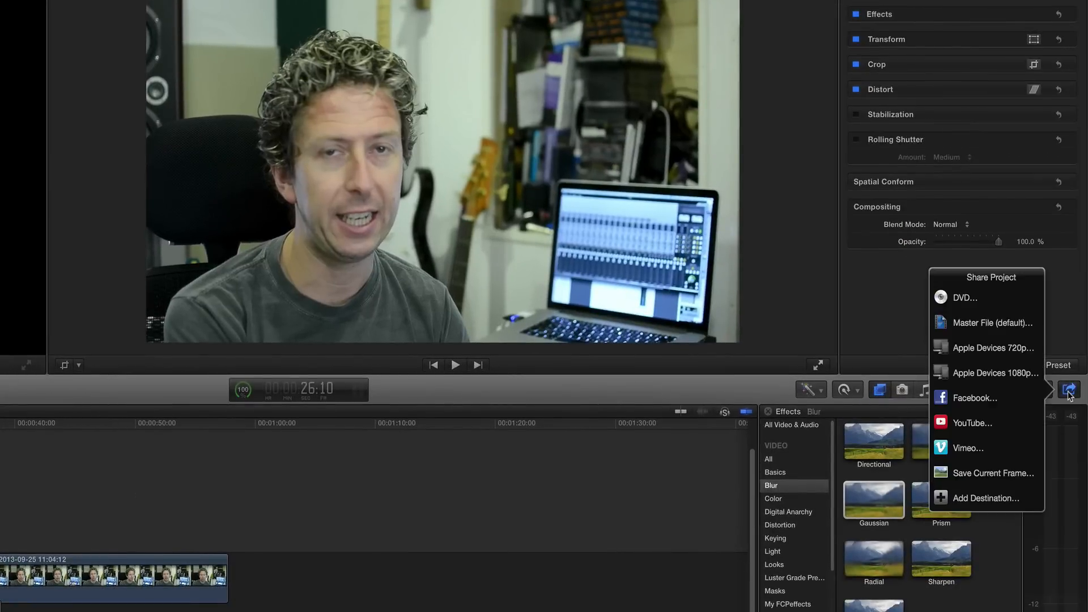
click(979, 349)
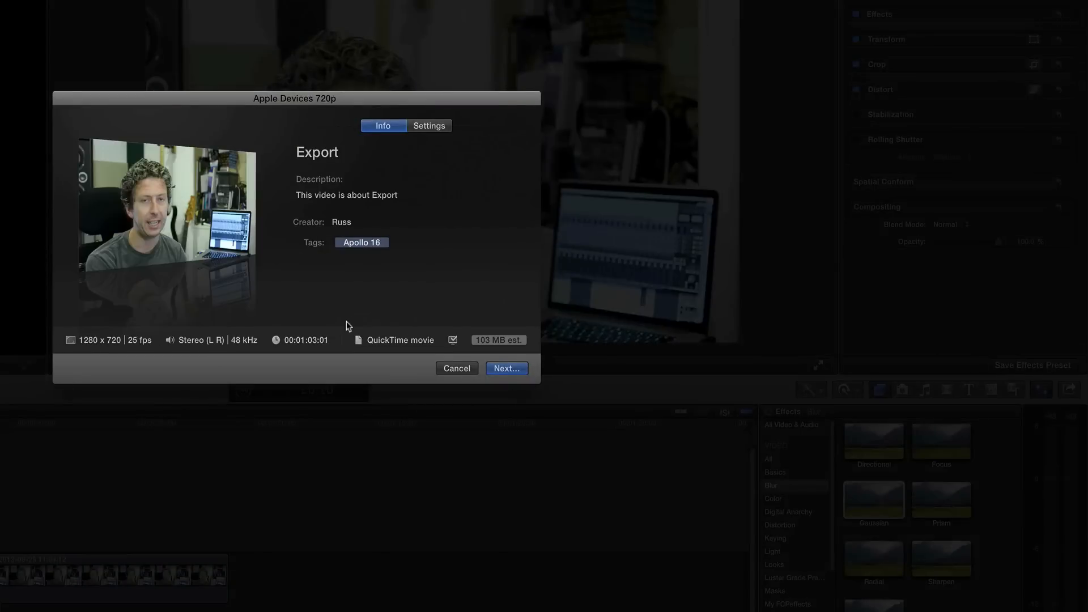
click(430, 126)
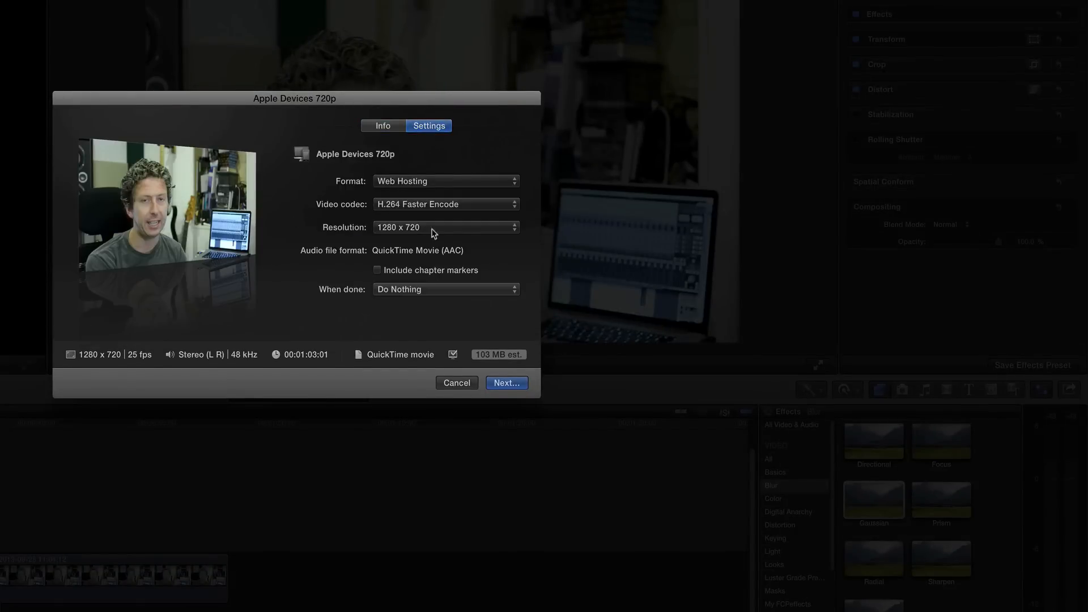
click(445, 384)
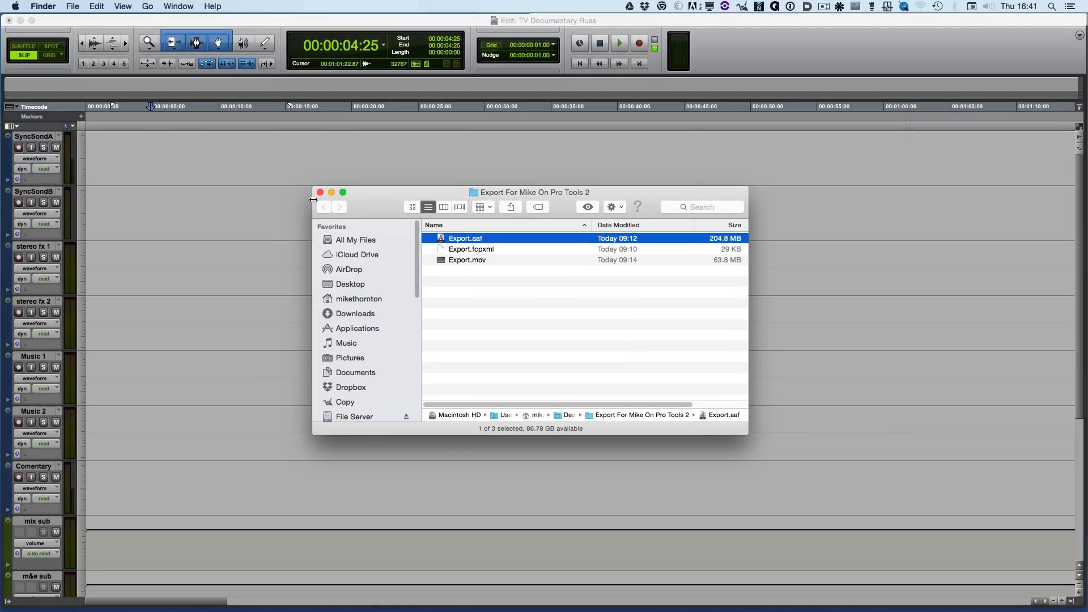
Step: Close the export folder window, switch to Pro Tools and view the session's Mix window before returning to the Edit window
click(316, 192)
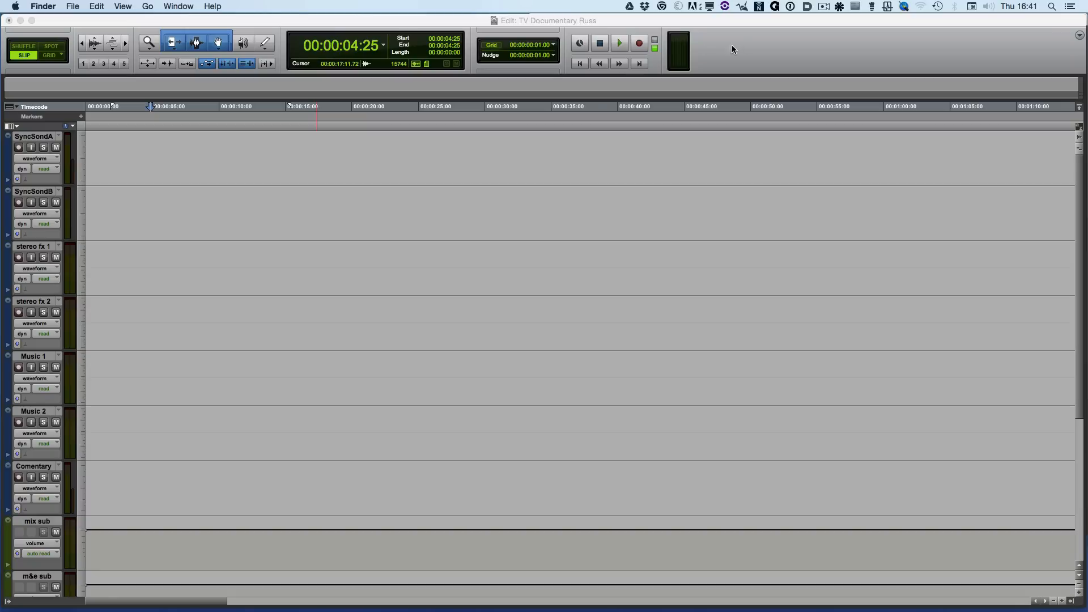
click(745, 44)
key(super+equal)
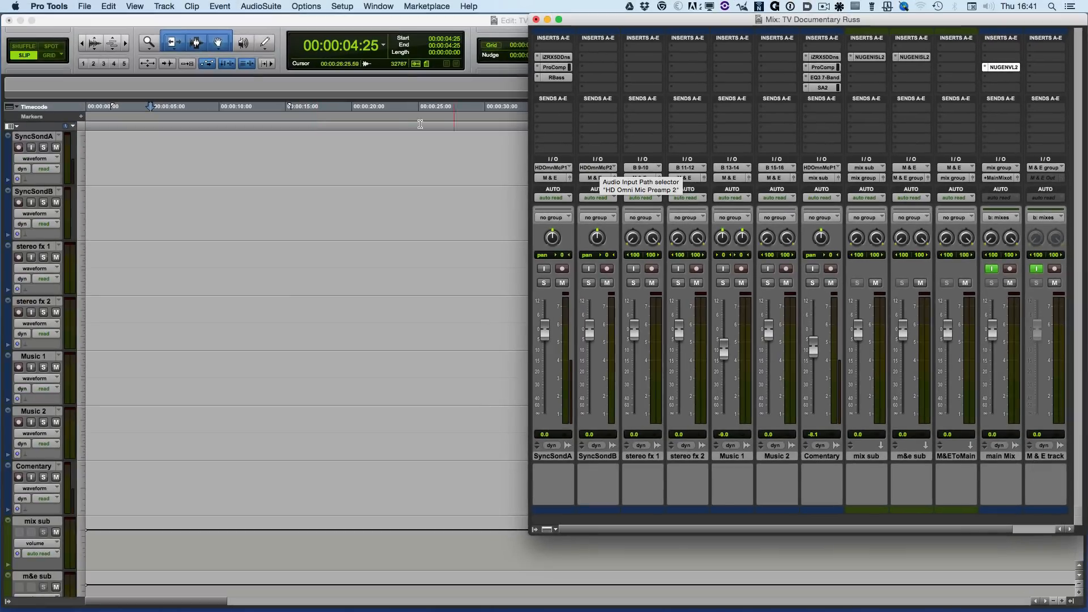
click(377, 18)
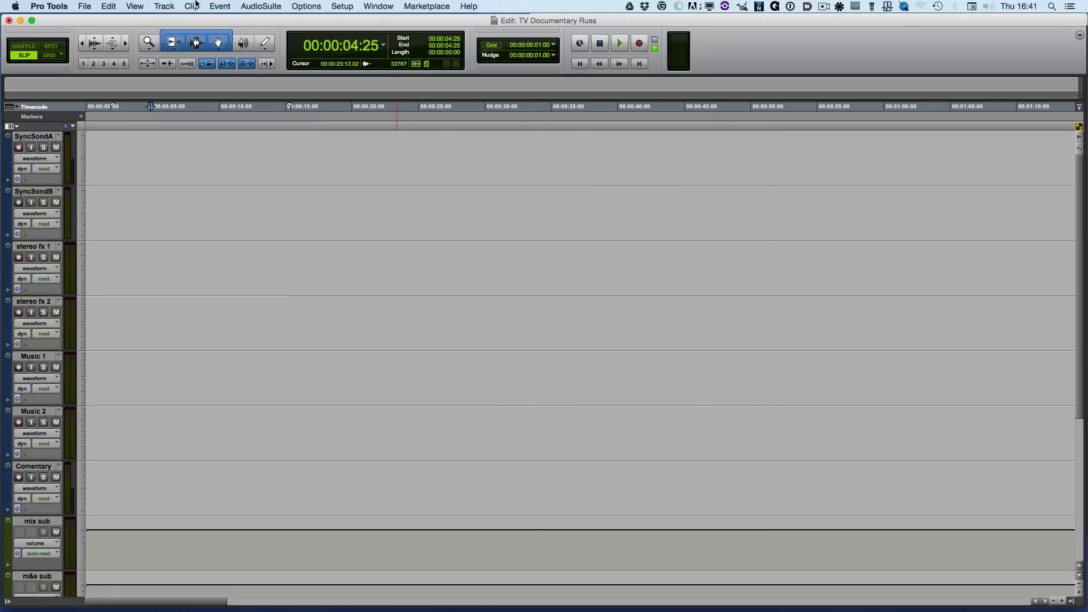
Step: Choose Export.aaf as the file to import session data from
click(94, 6)
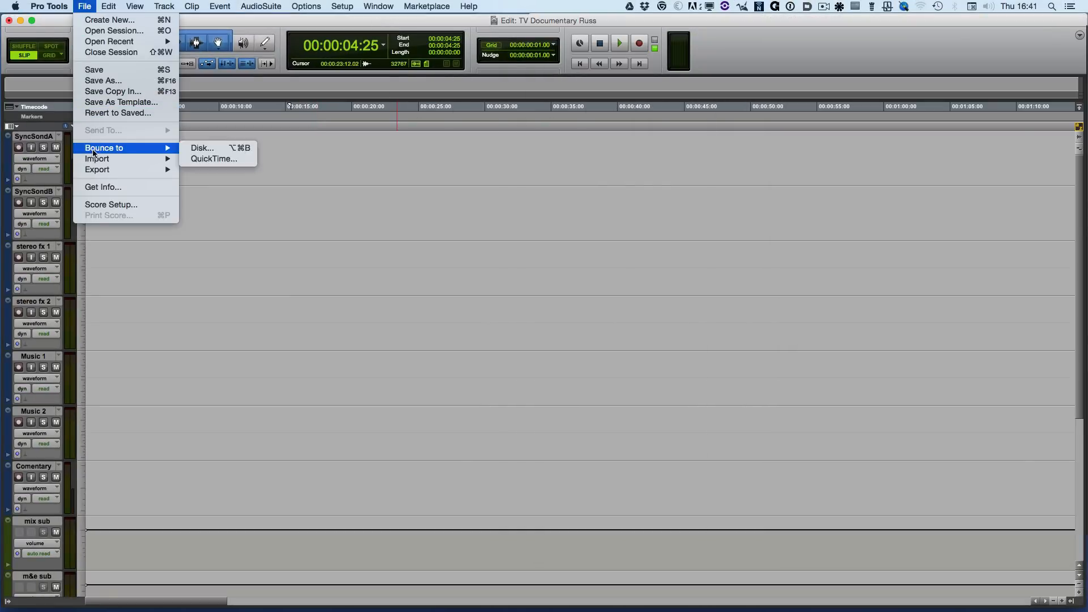
mouse_move(99, 161)
click(219, 158)
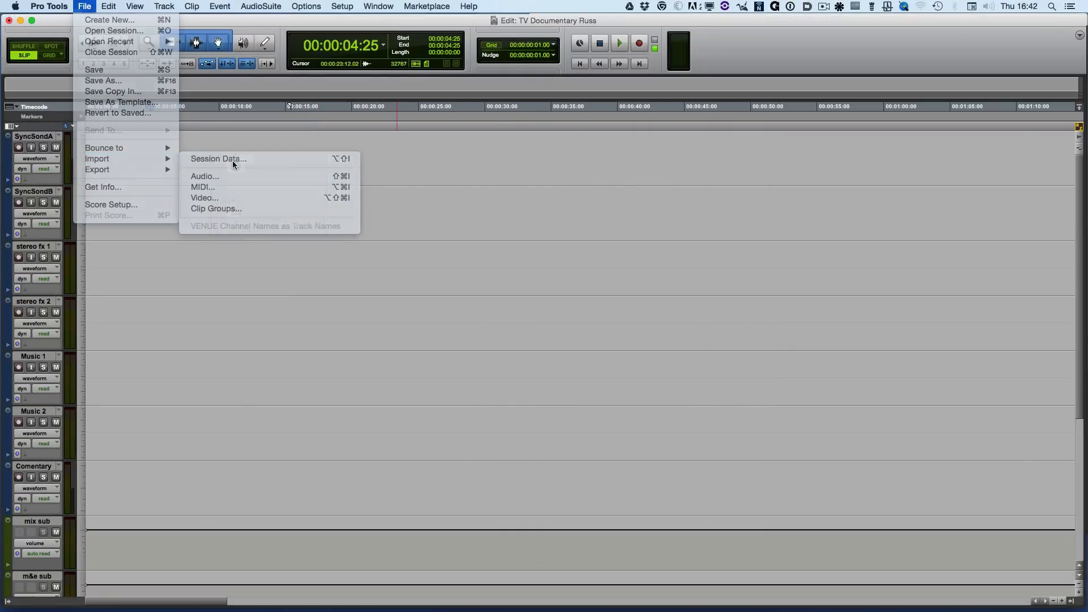
click(381, 118)
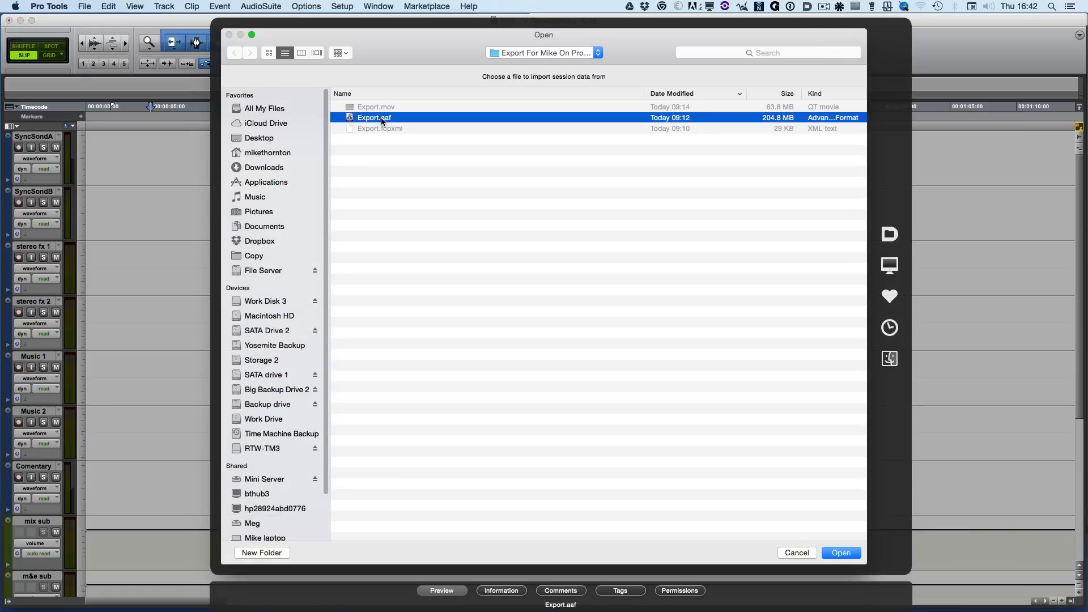
click(835, 551)
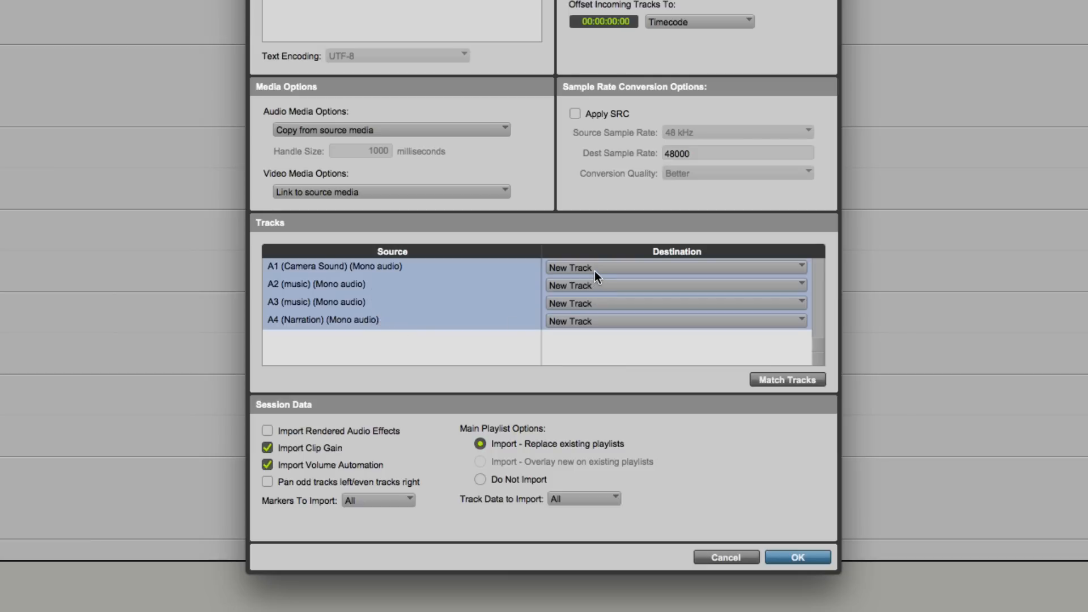
Step: Check the destination choices for the Camera Sound source, and import all four AAF tracks as new tracks
click(620, 268)
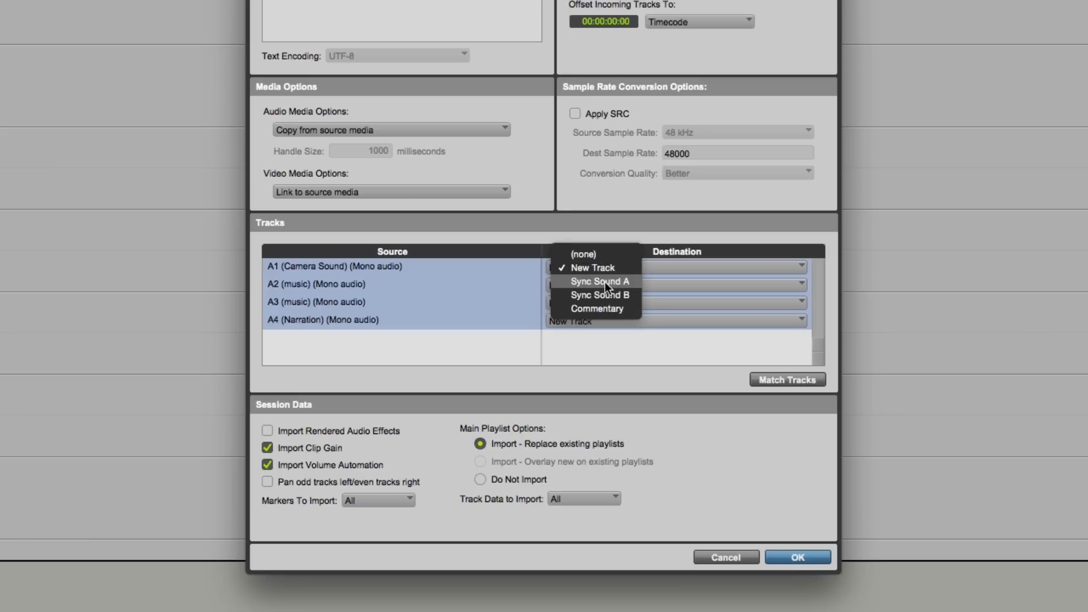
click(502, 288)
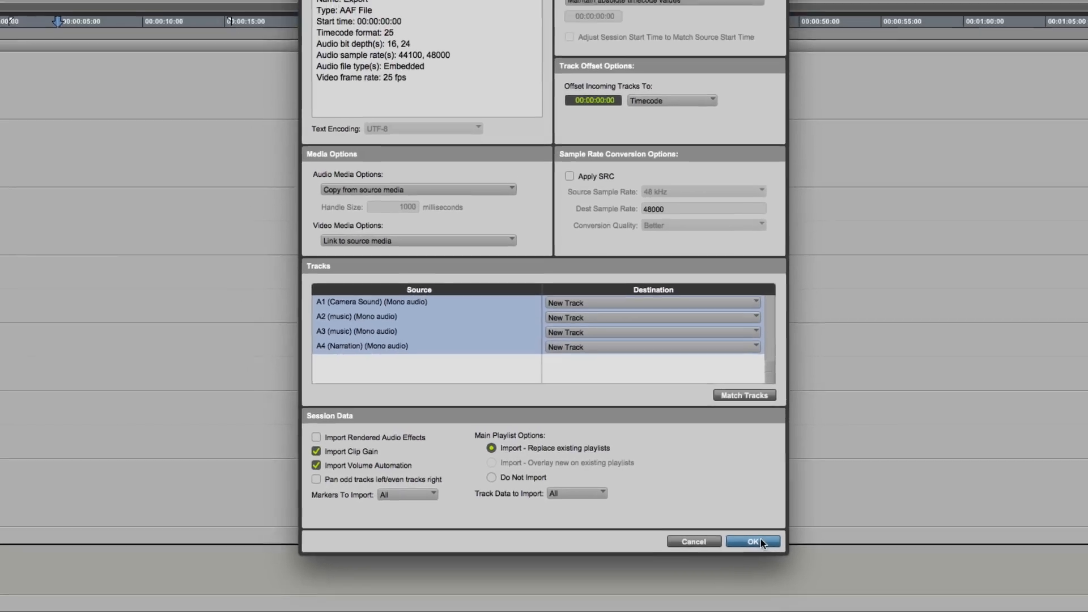
click(760, 540)
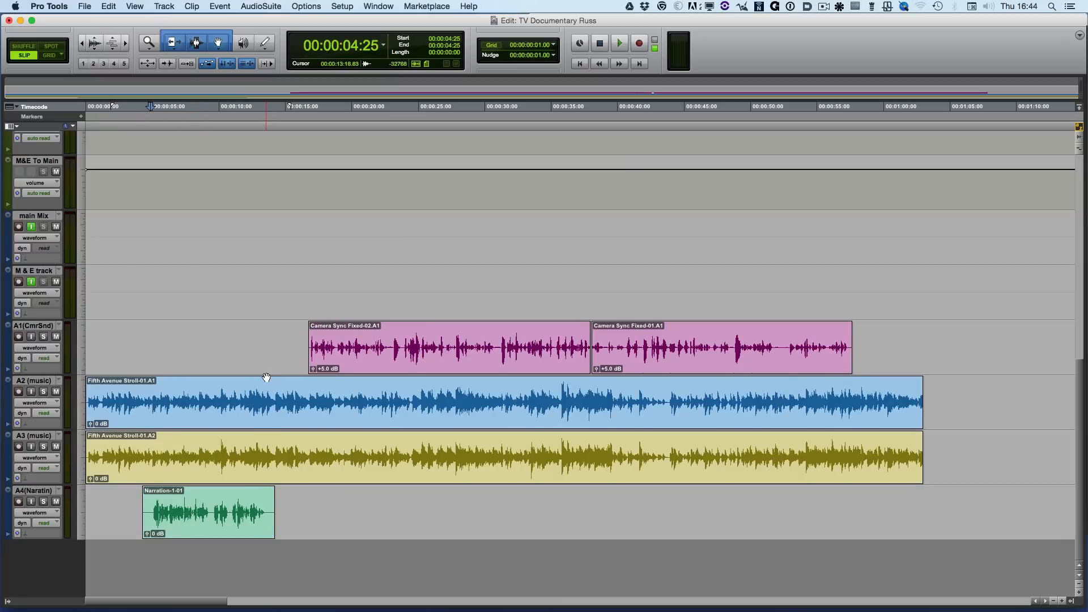
Step: Copy both Camera Sync Fixed clips from the A1 camera sound track to the SyncSondA track at the same timeline position
click(383, 356)
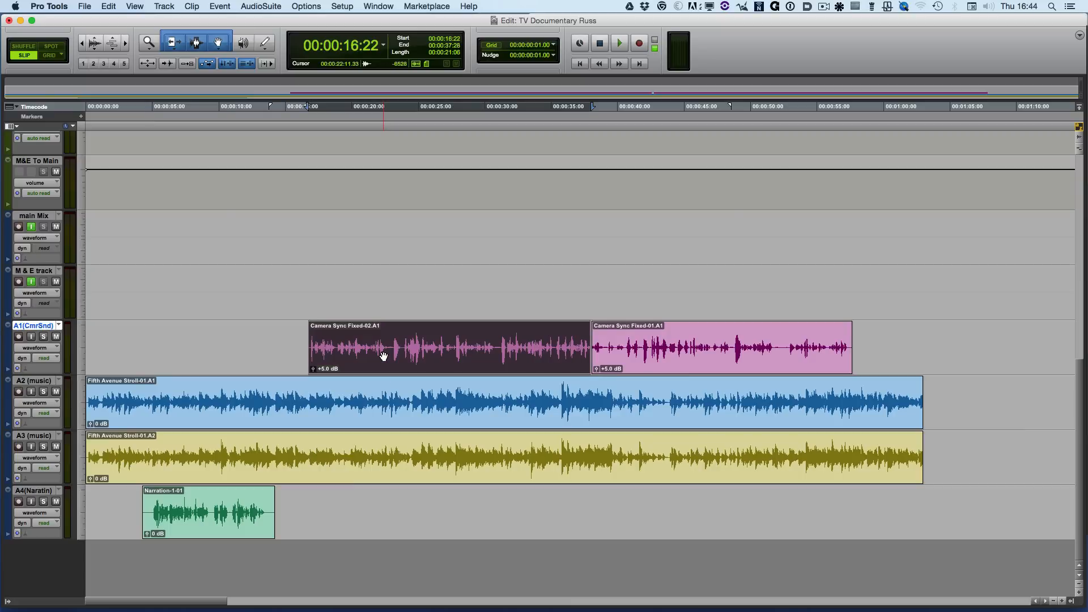
drag(384, 356, 395, 454)
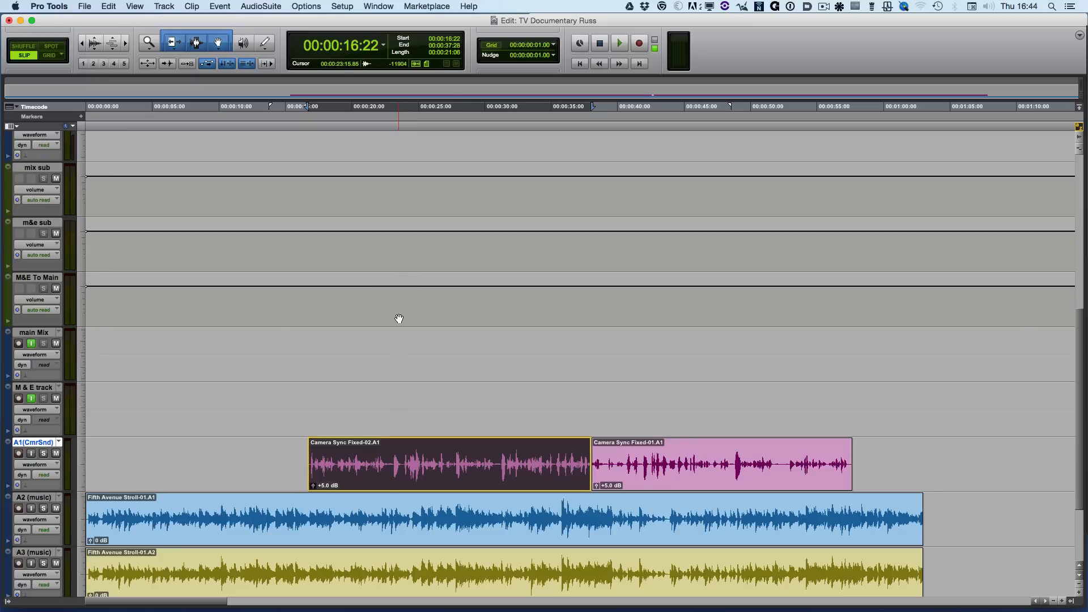
shift+click(640, 480)
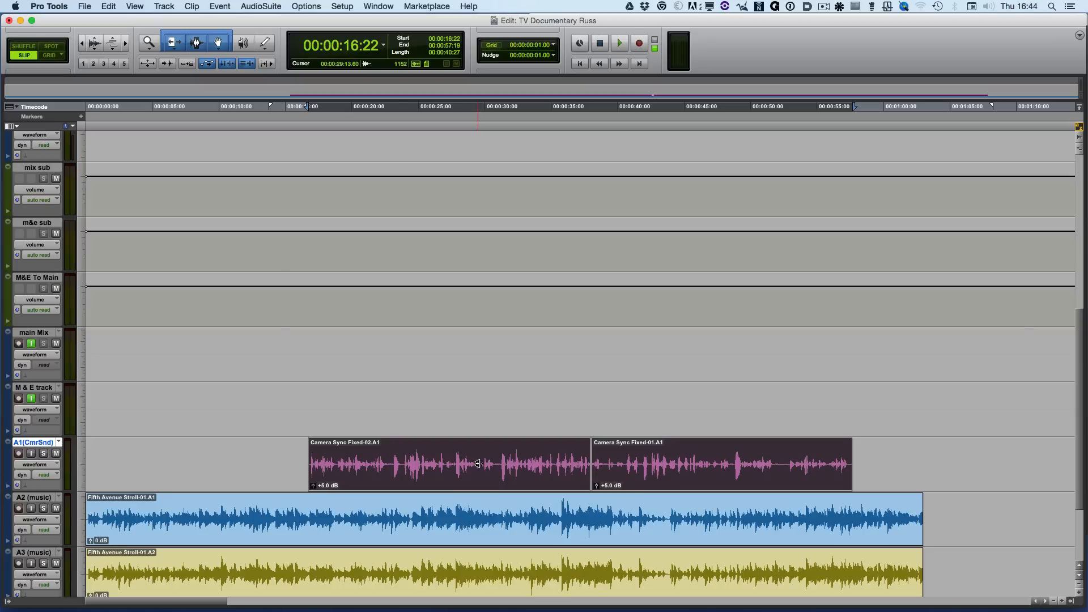
drag(466, 456, 448, 154)
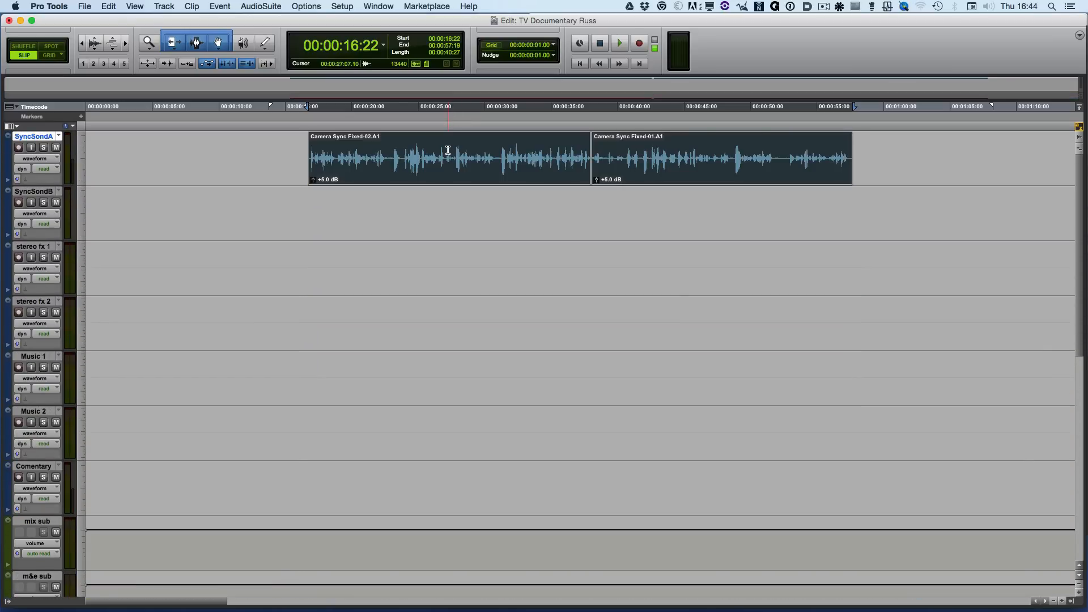
Step: Copy the Narration-1 clip from the A4 narration track to the Comentary track at 00:00:16:22
scroll(442, 241, down, 5)
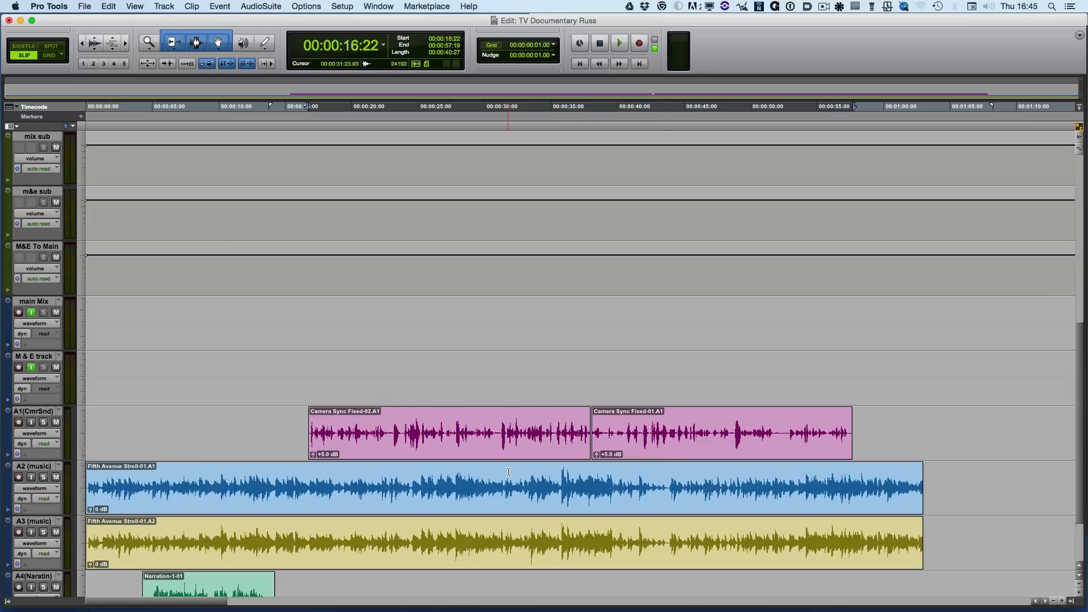
scroll(492, 491, down, 3)
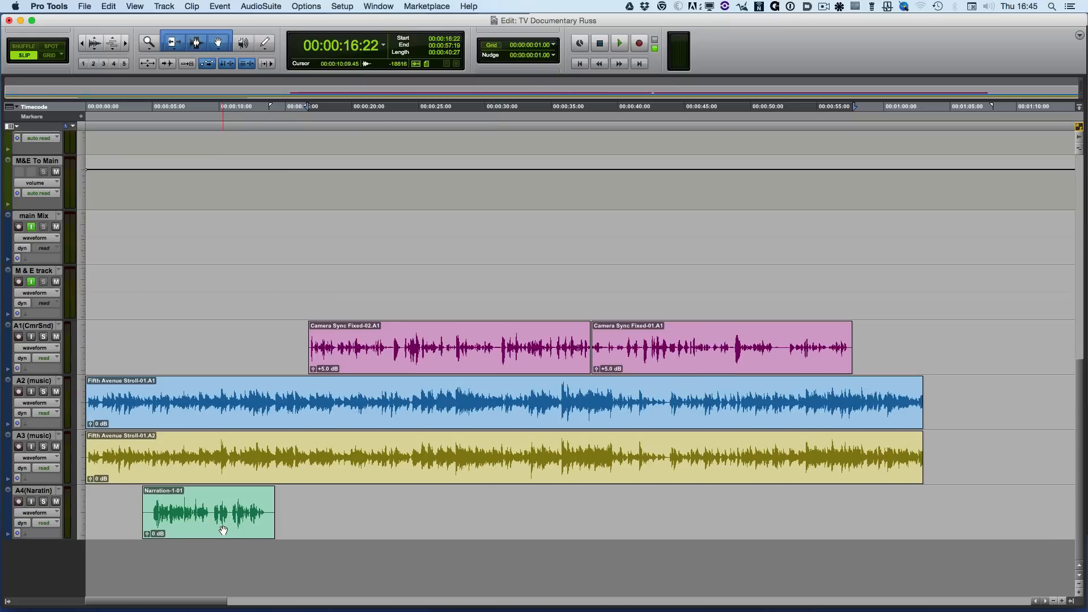
drag(224, 530, 221, 165)
Step: Copy both Fifth Avenue Stroll clips from the A2 and A3 music tracks to the stereo Music 1 track at 00:00:00:00
scroll(302, 332, down, 6)
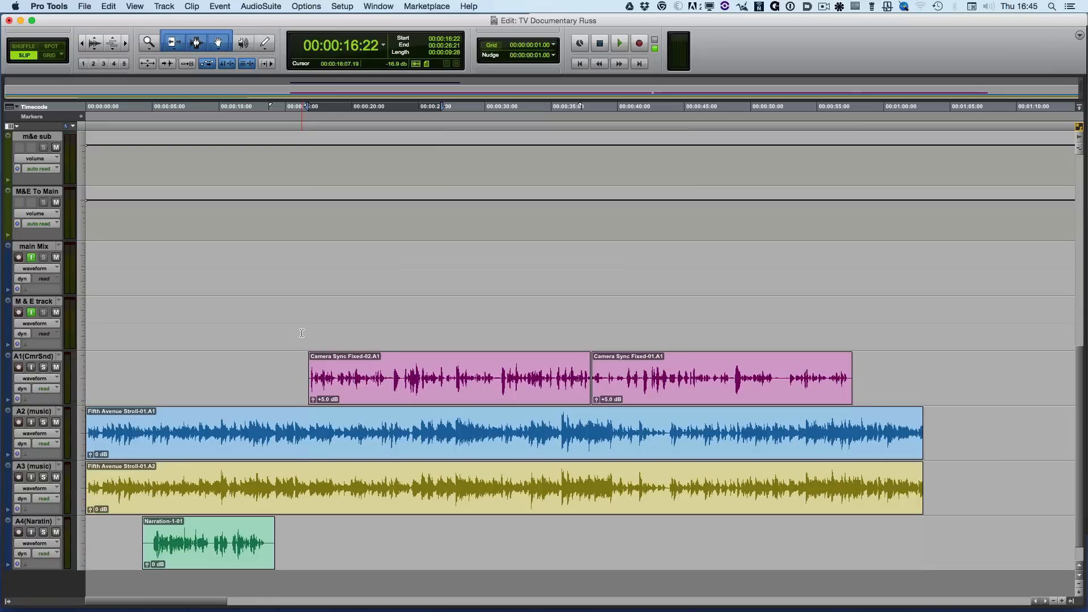
click(303, 449)
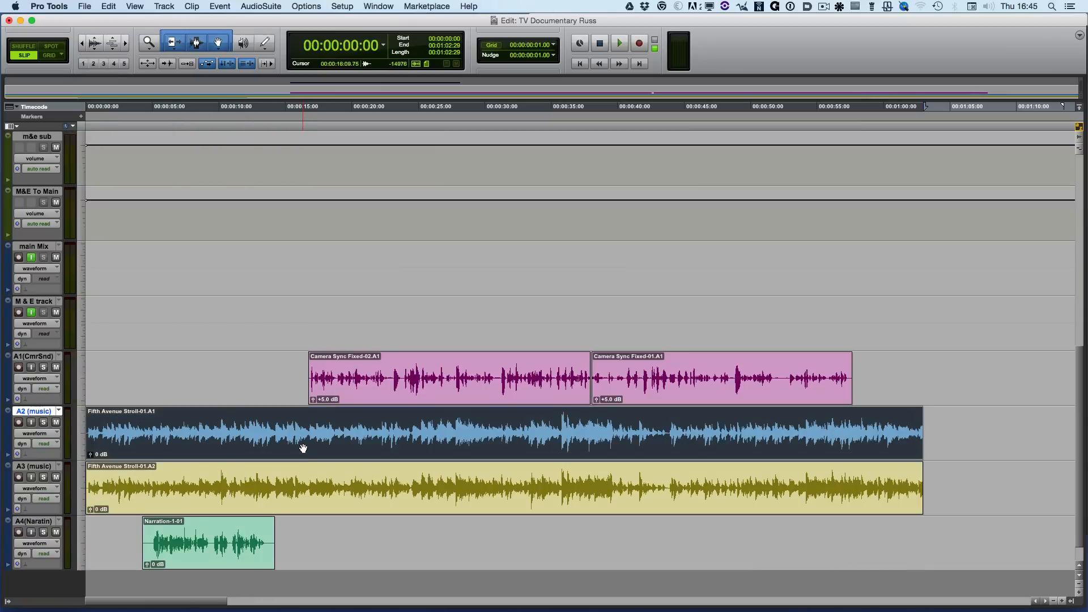
shift+click(310, 497)
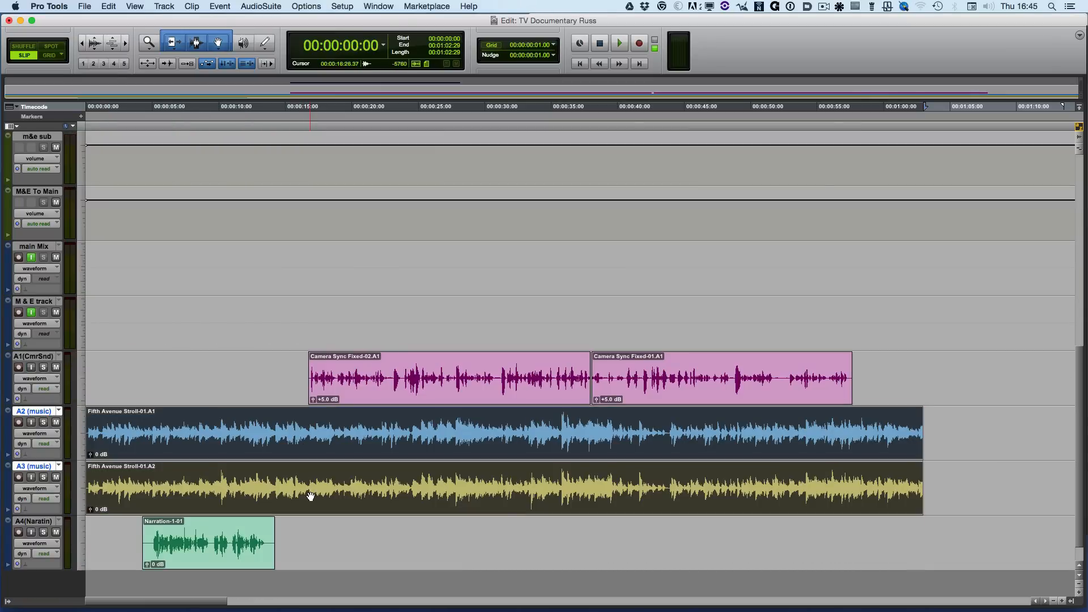
drag(311, 495, 321, 219)
scroll(81, 214, up, 3)
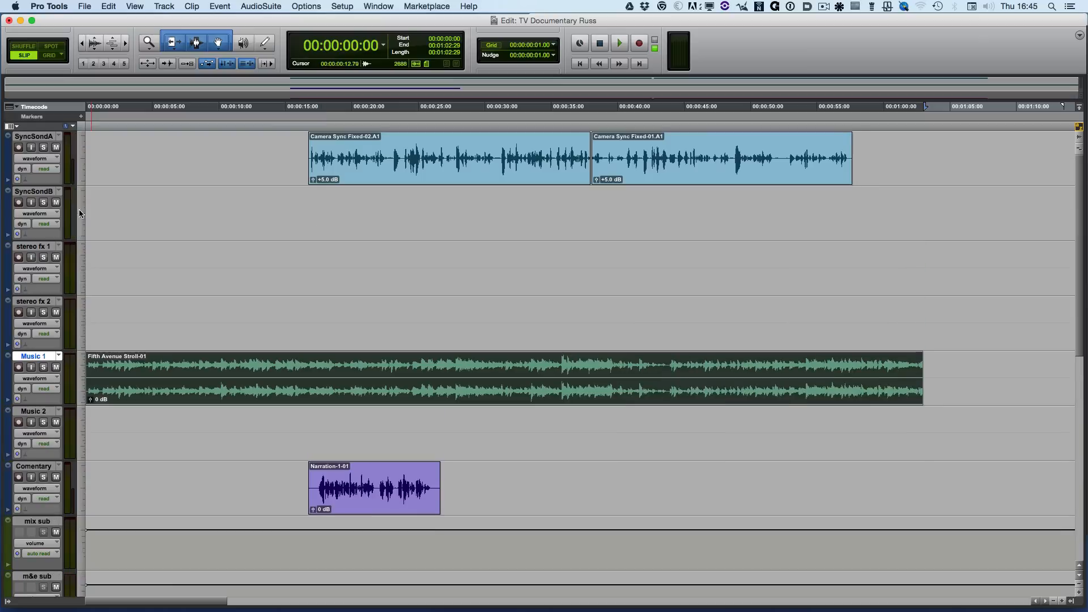
Step: Delete the empty SyncSondB track
right_click(39, 193)
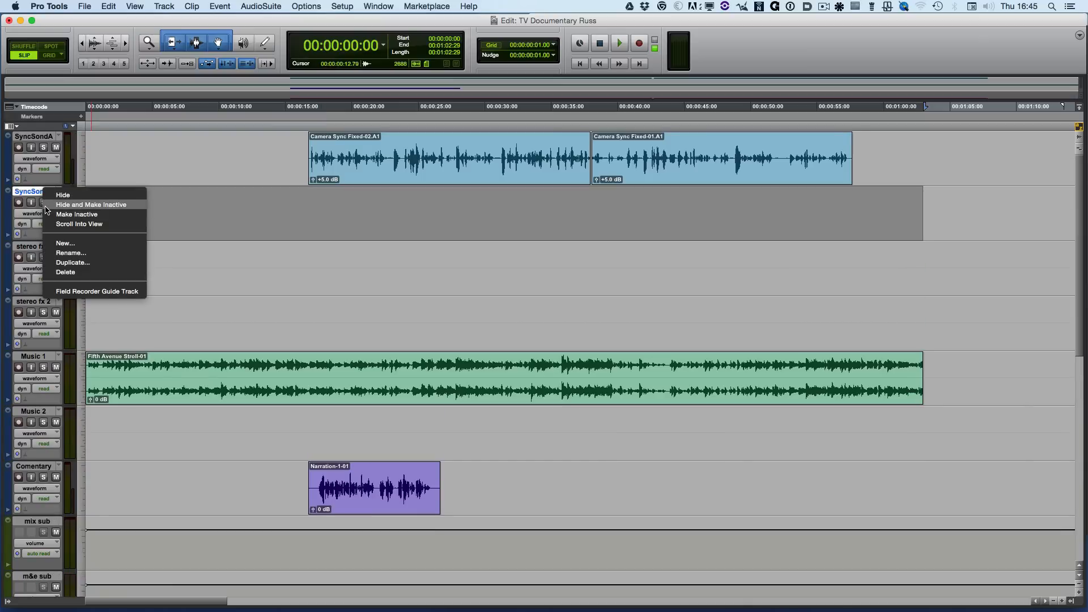
click(65, 272)
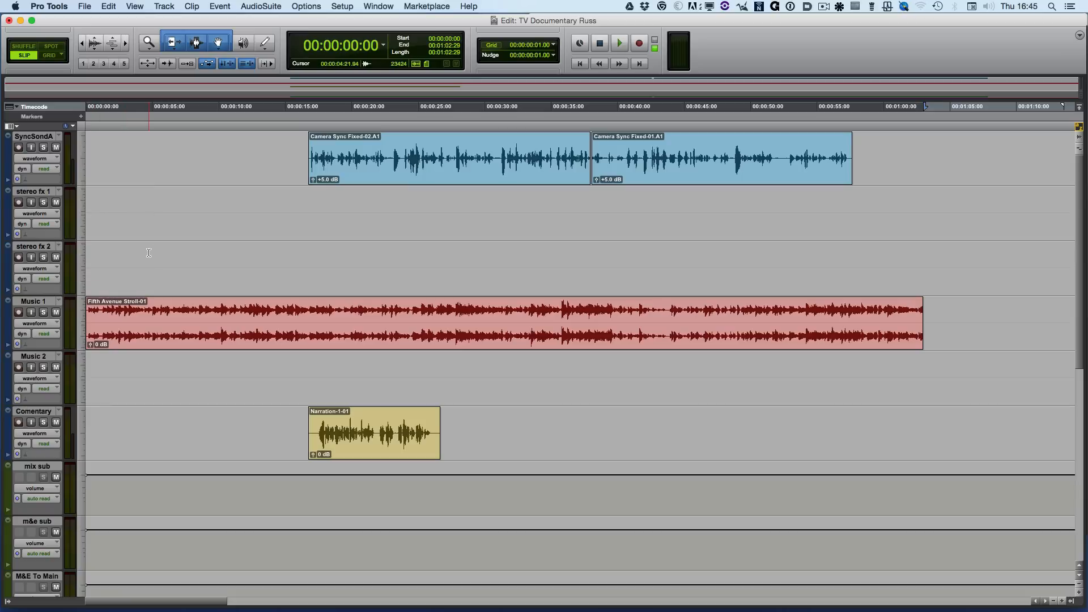
Step: Hide and make inactive the four imported AAF tracks, A1 camera sound, A2 and A3 music, and A4 narration
scroll(144, 277, down, 1)
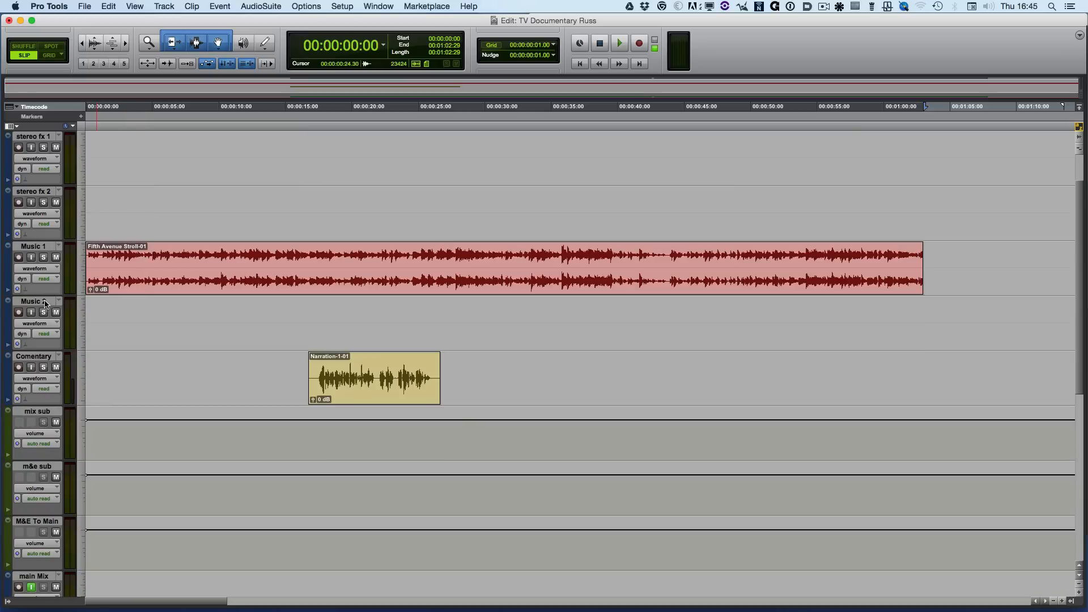
scroll(128, 312, down, 5)
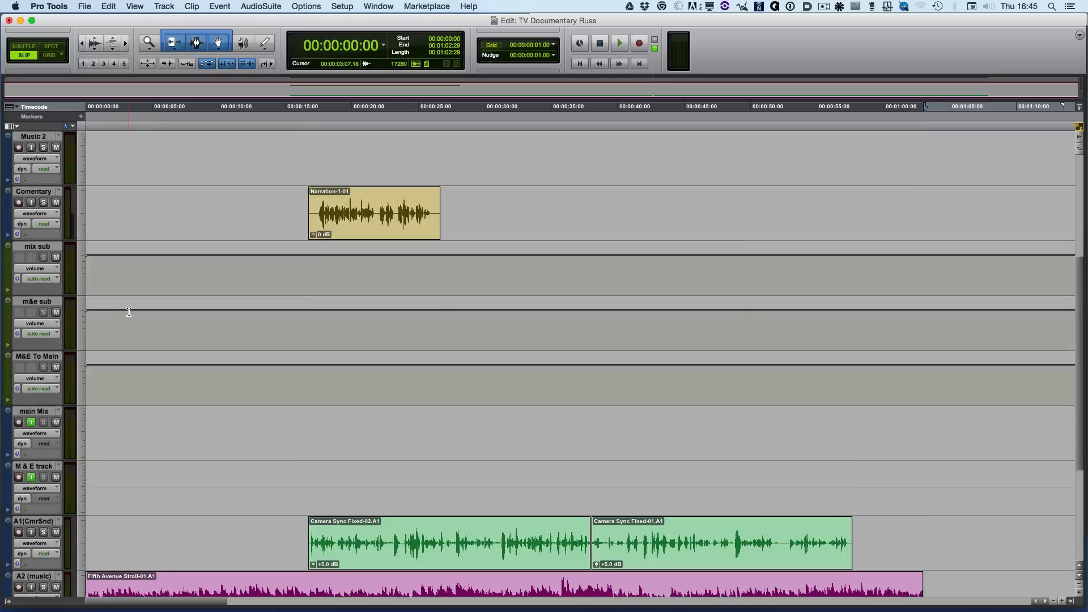
scroll(128, 318, down, 2)
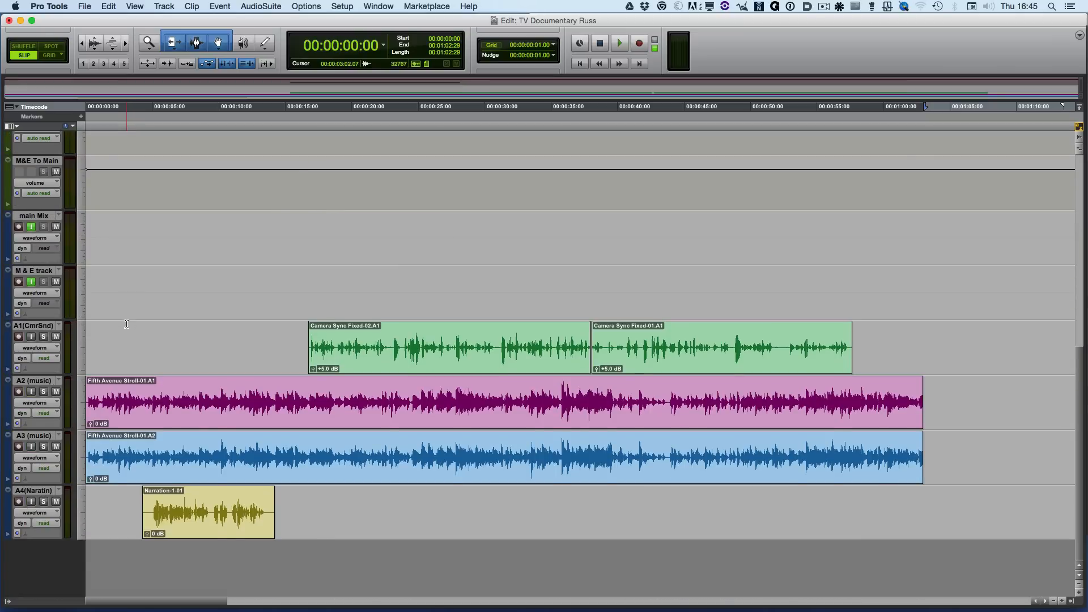
scroll(98, 359, up, 1)
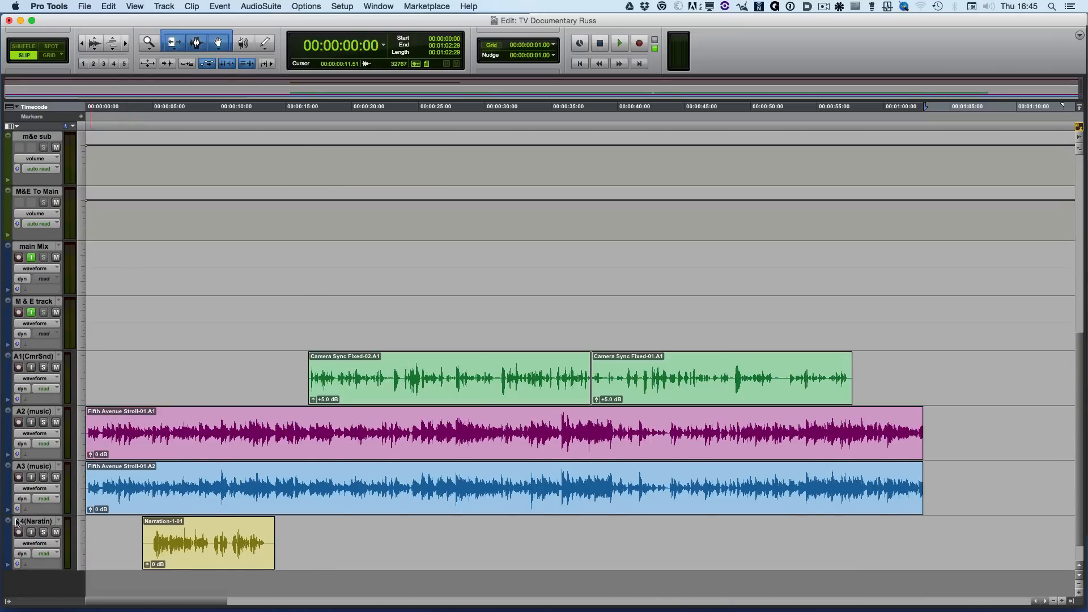
click(36, 357)
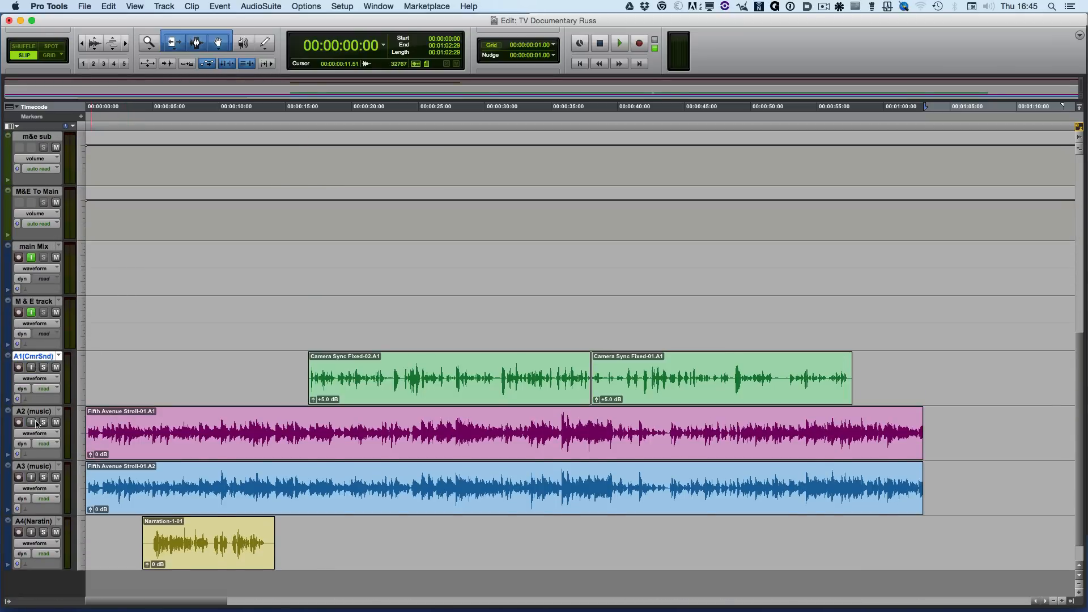
shift+click(42, 521)
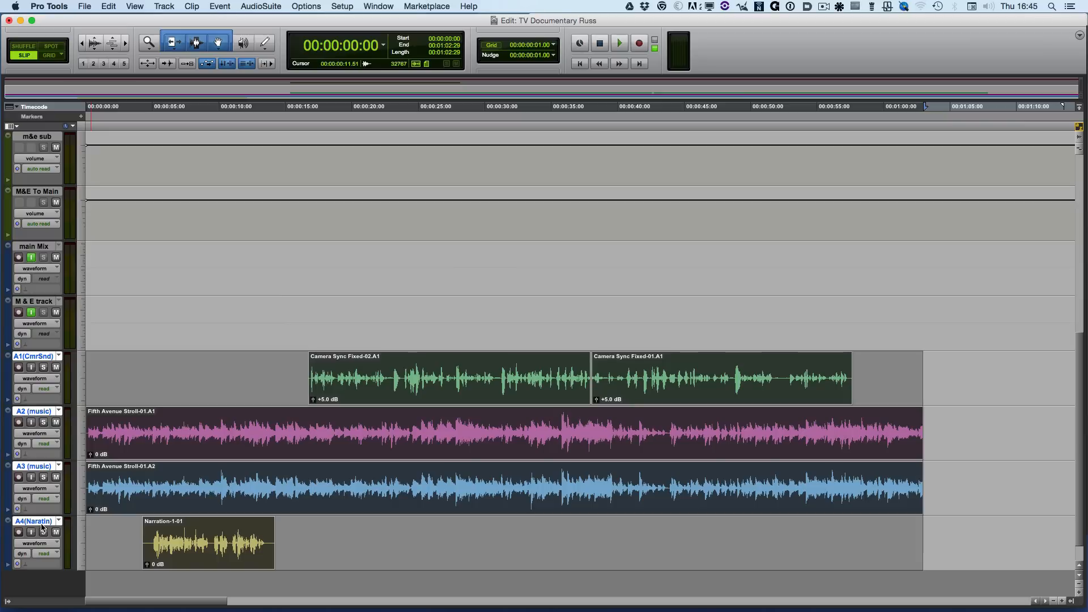
right_click(45, 359)
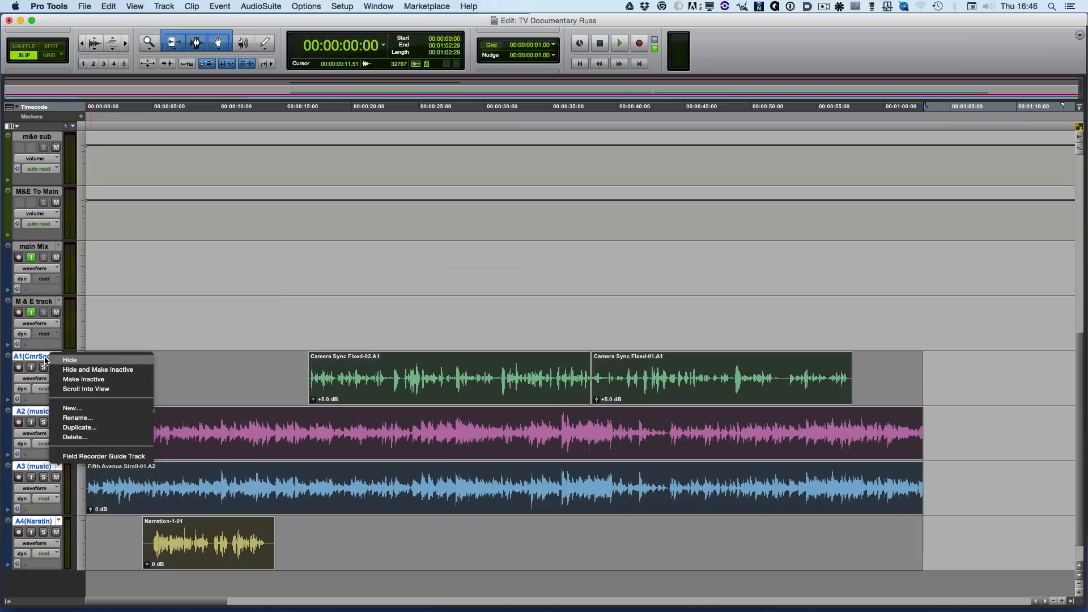
click(72, 370)
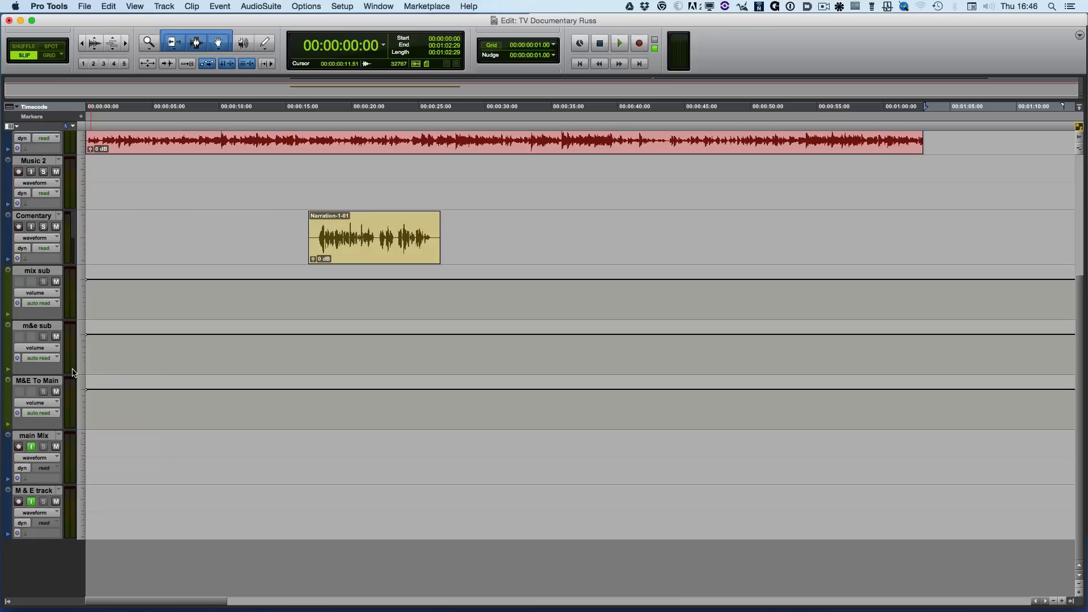
Step: Show the session's track list beside the timeline and look over the remaining tracks
click(8, 602)
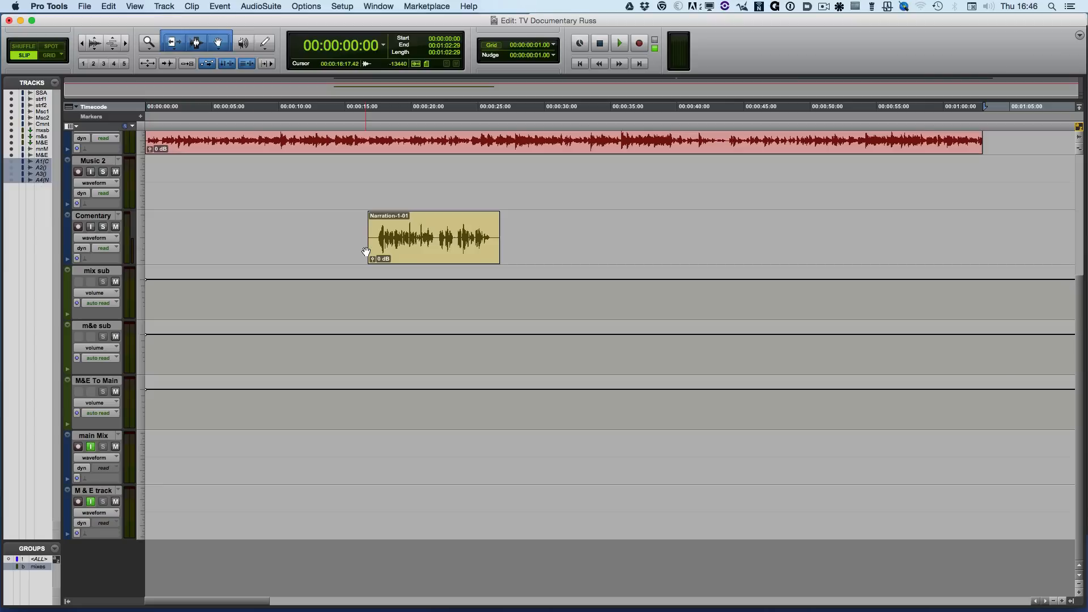
scroll(365, 250, up, 5)
scroll(357, 219, up, 2)
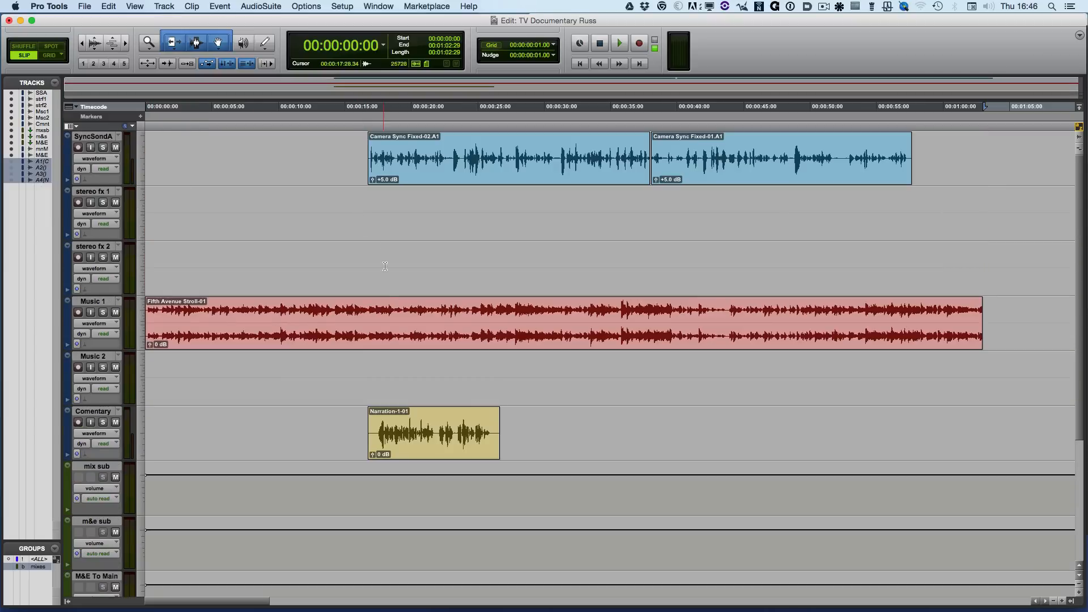
scroll(363, 269, down, 2)
scroll(147, 283, up, 2)
Step: Start a video import and choose Export.mov from the export folder as the source file
click(162, 188)
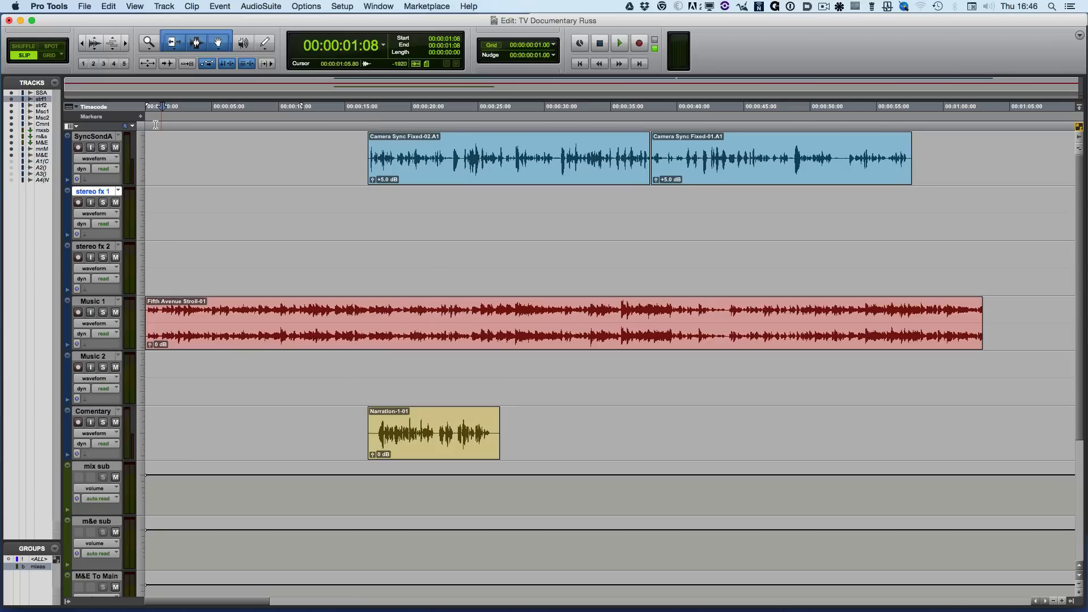
click(84, 6)
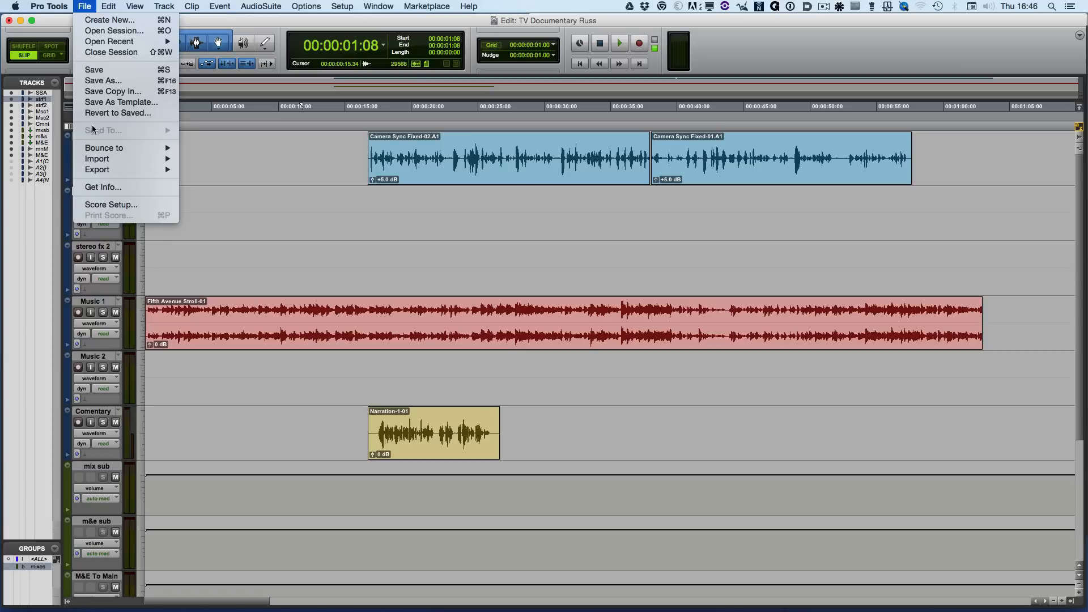
mouse_move(138, 162)
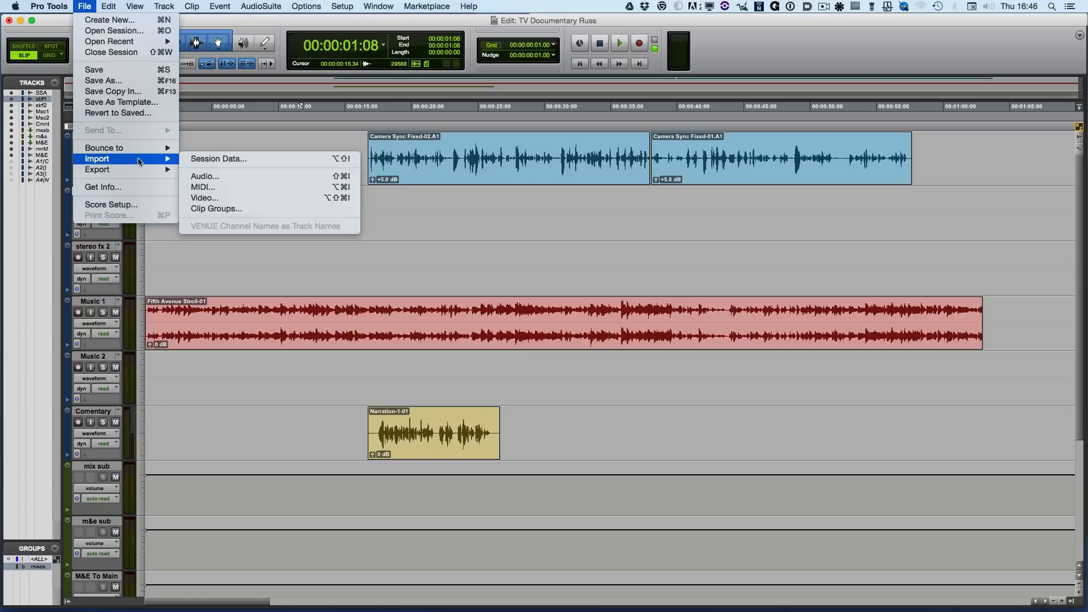
click(206, 198)
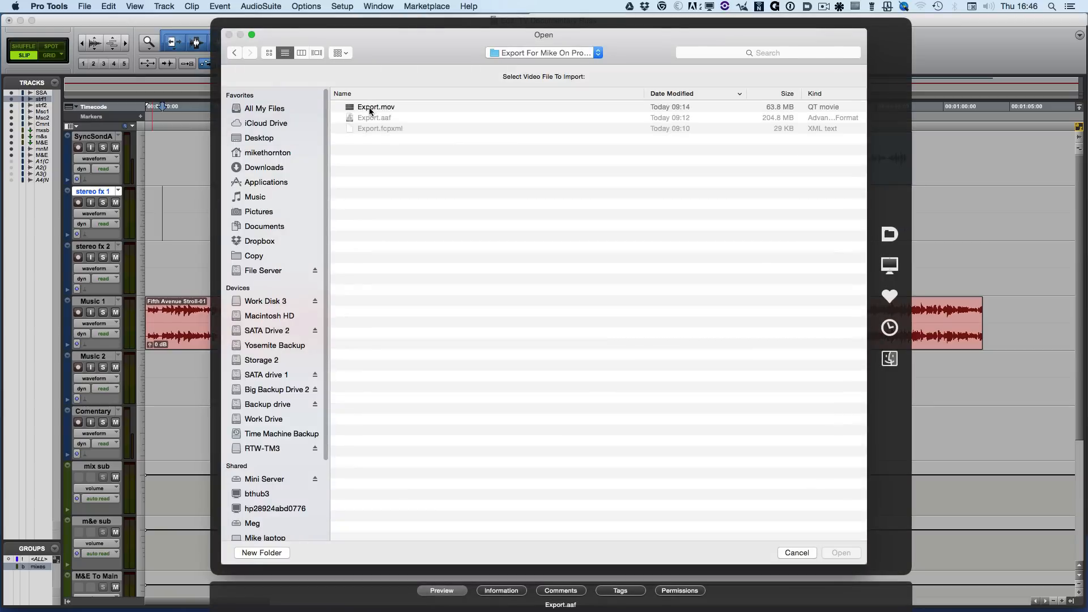
click(369, 107)
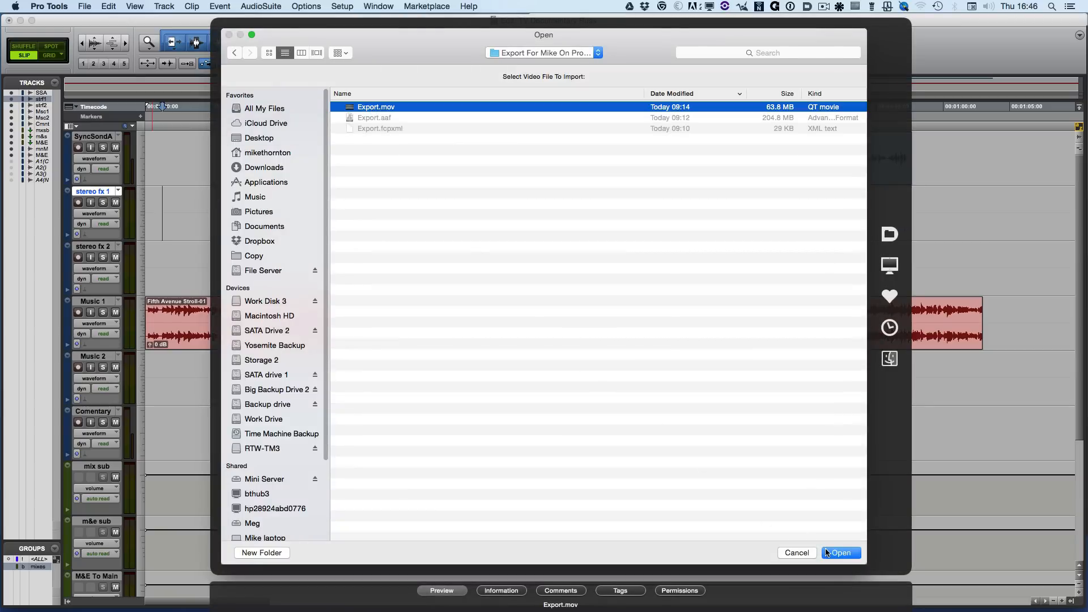
click(839, 553)
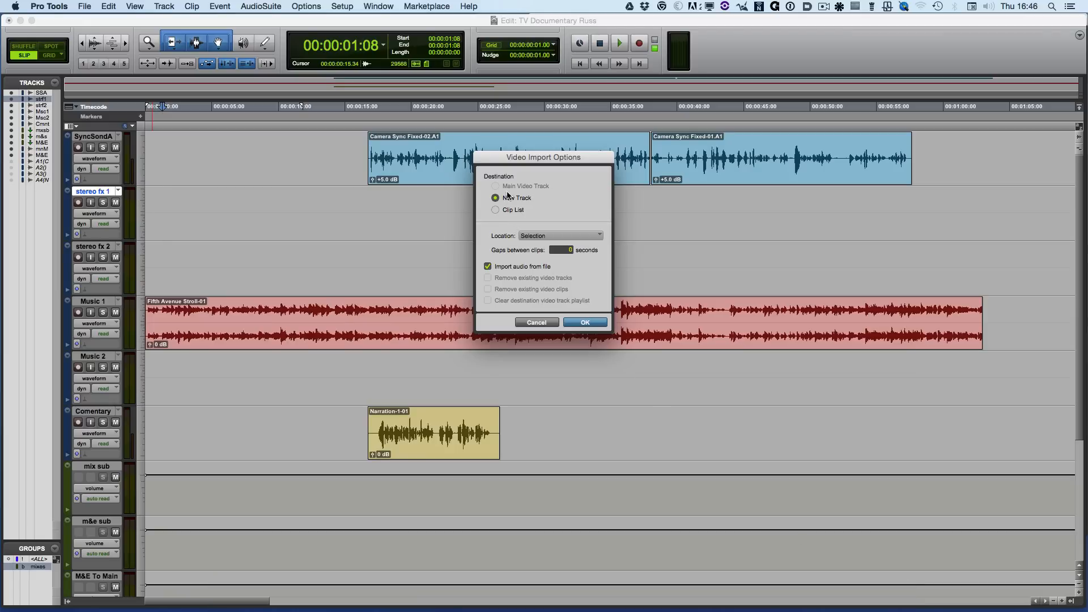
Step: Import the video to a new track at Session Start, including its audio, and store that audio in the session's Audio Files folder
click(530, 238)
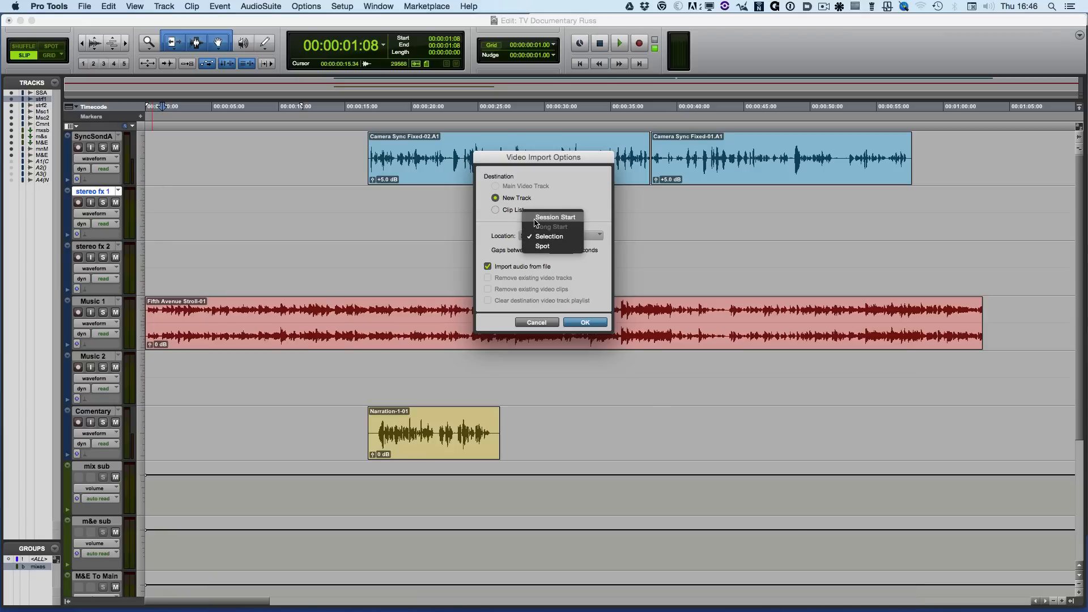
click(535, 219)
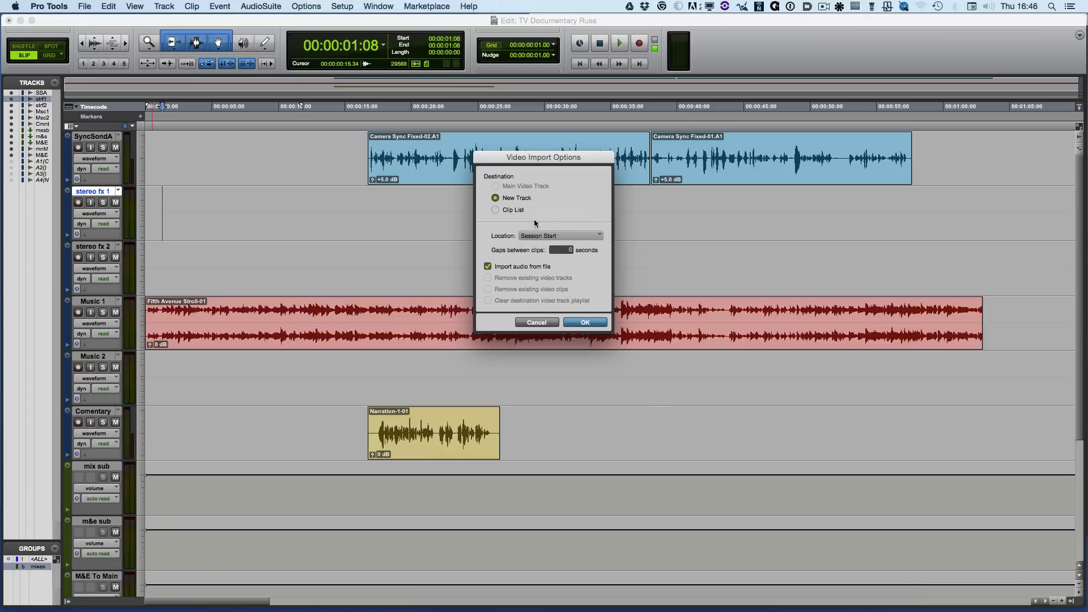
click(496, 198)
click(583, 323)
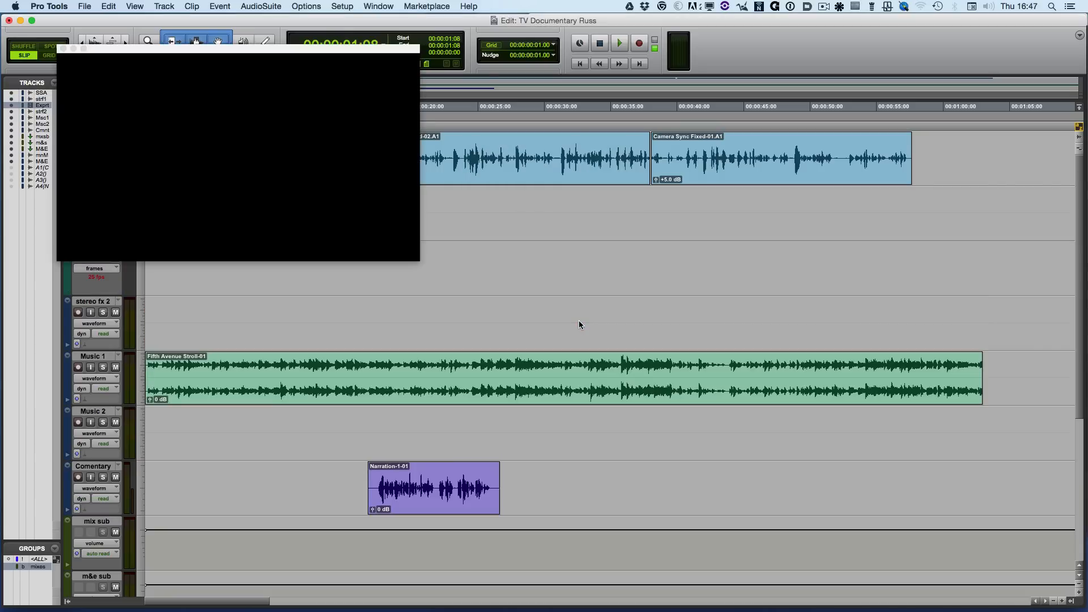
drag(103, 57, 757, 25)
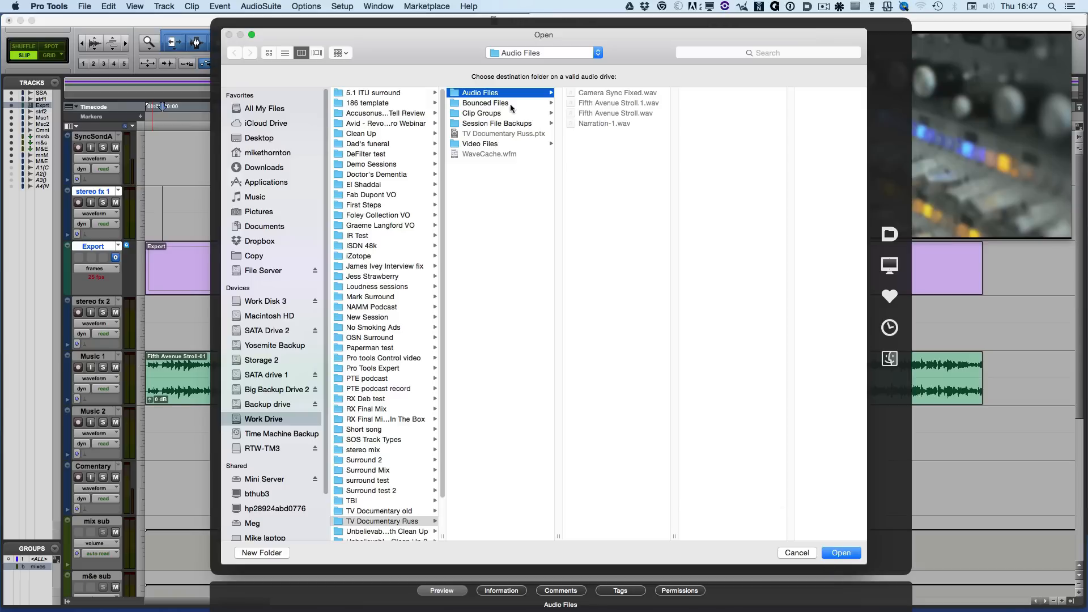
click(829, 556)
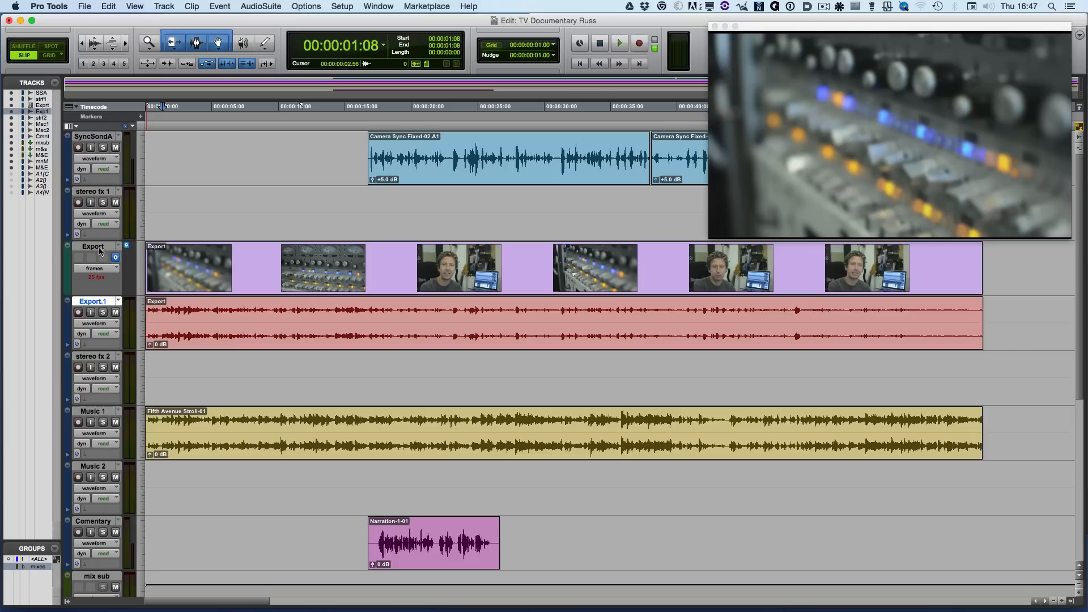
Step: Move the Export video track above SyncSondA, then shrink the video window and move it clear of most clips
drag(100, 251, 100, 138)
drag(766, 28, 767, 389)
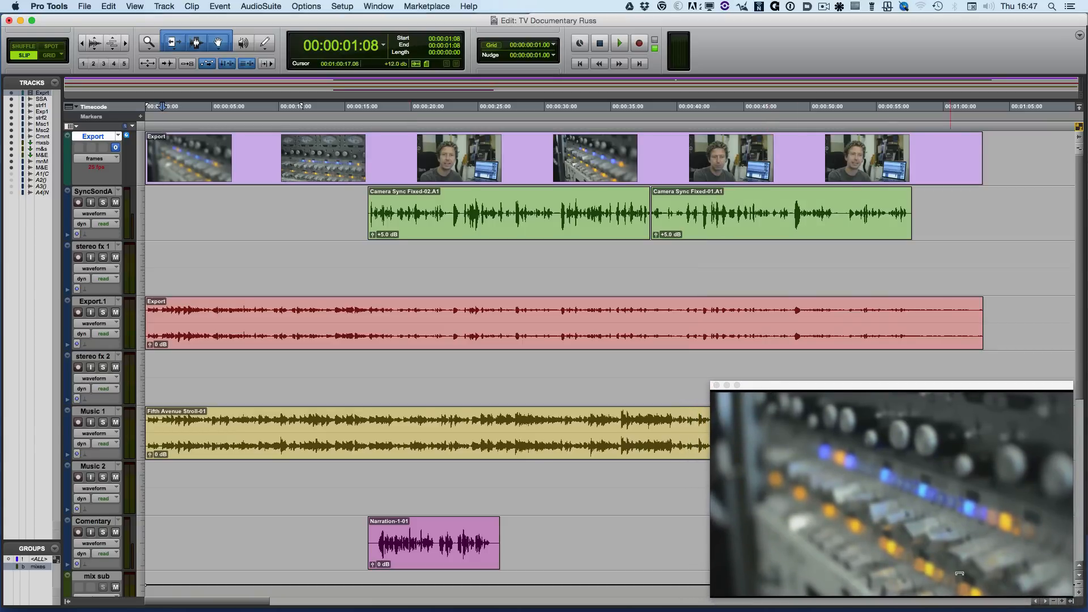
drag(1071, 595, 957, 514)
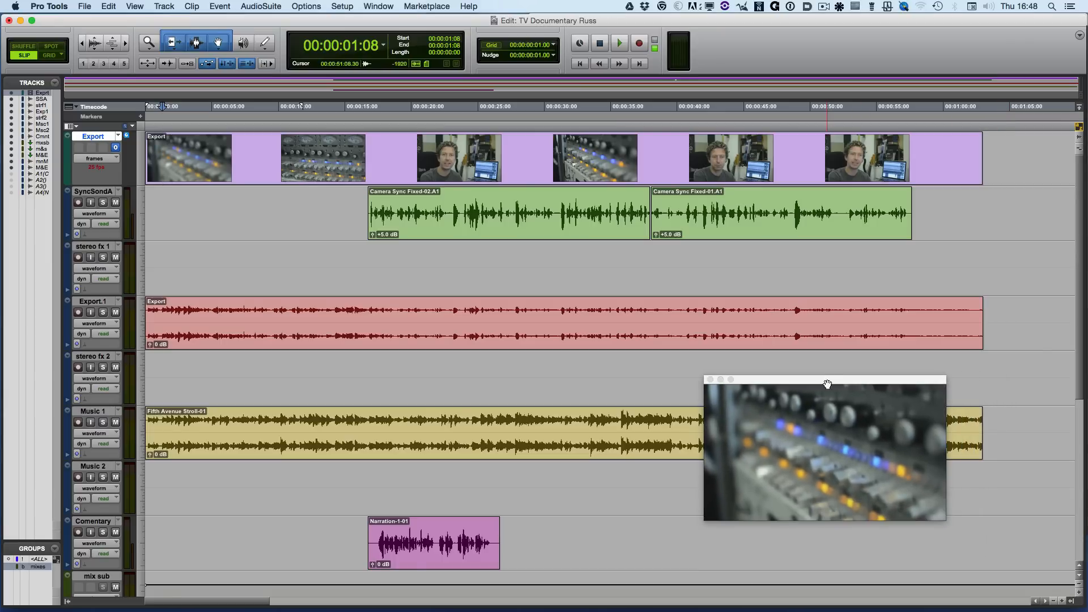
drag(827, 384, 955, 460)
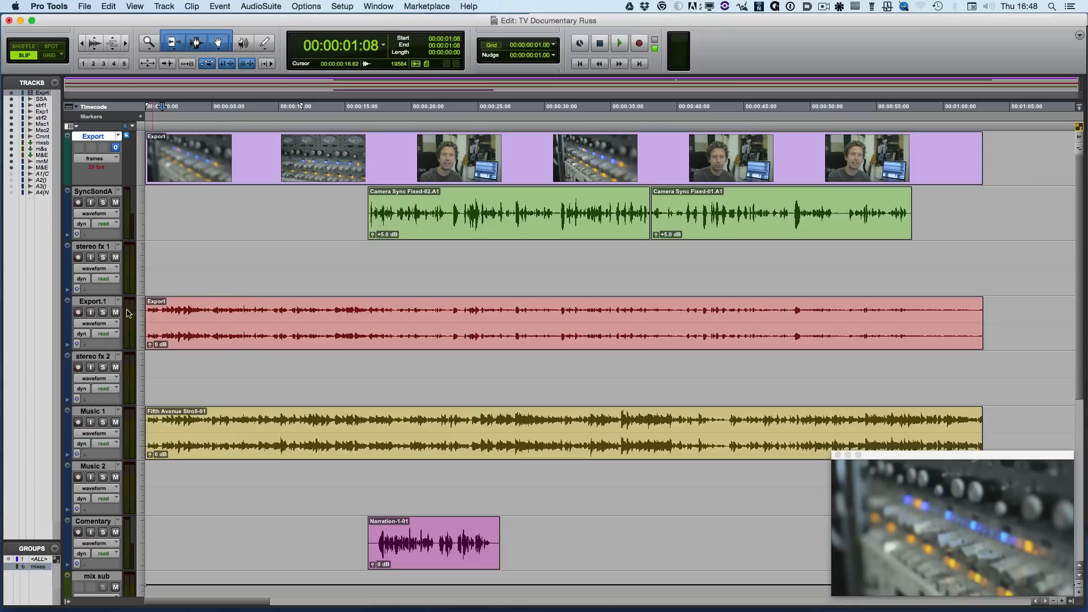
Step: Move the Export.1 audio track directly below the Export video track and mute it
drag(97, 303, 92, 188)
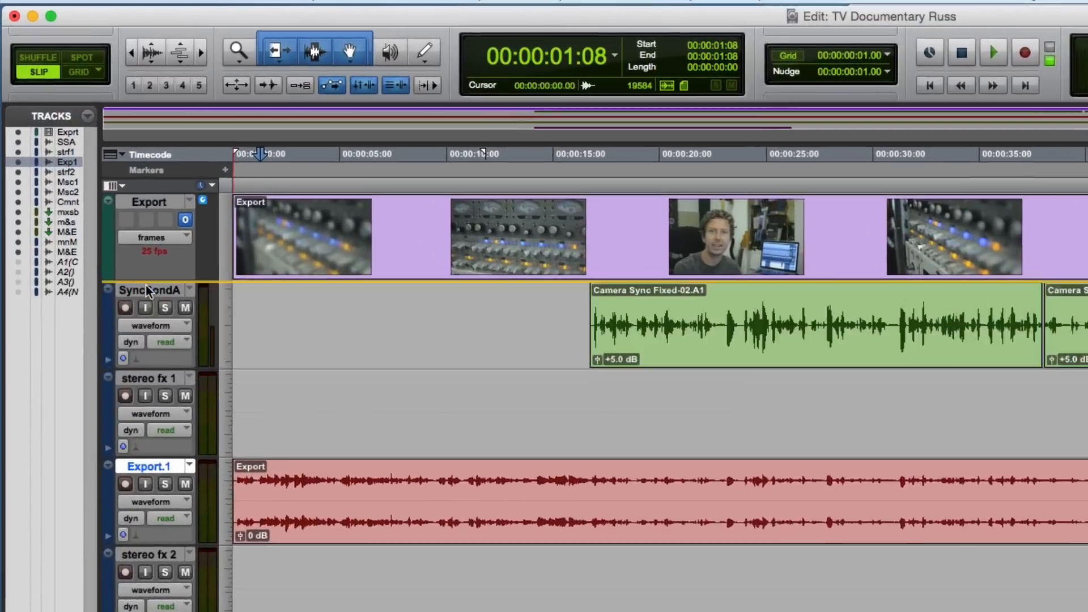
drag(145, 285, 146, 286)
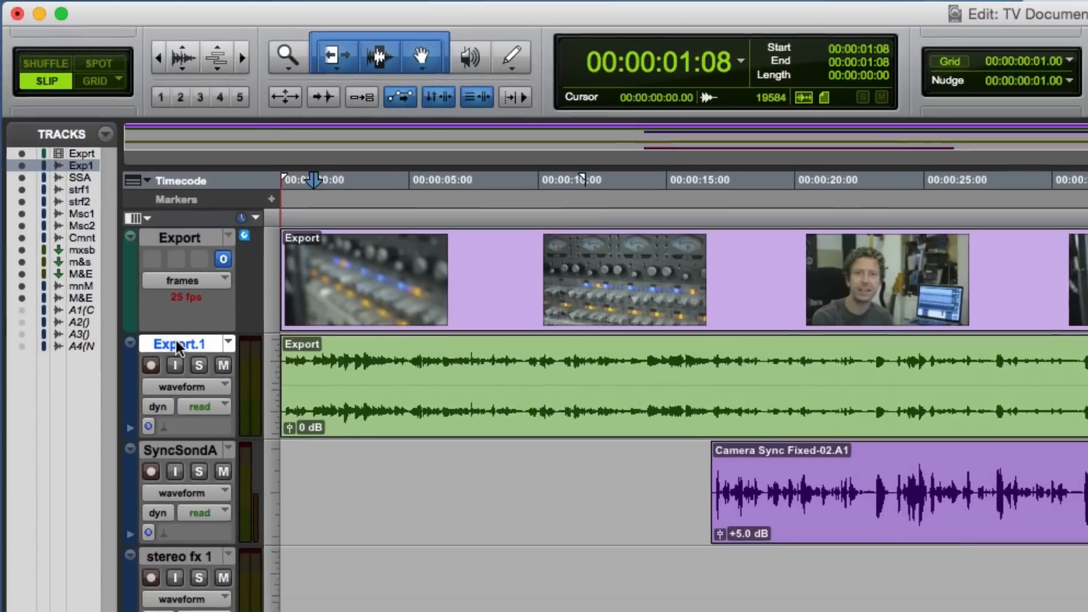
click(185, 308)
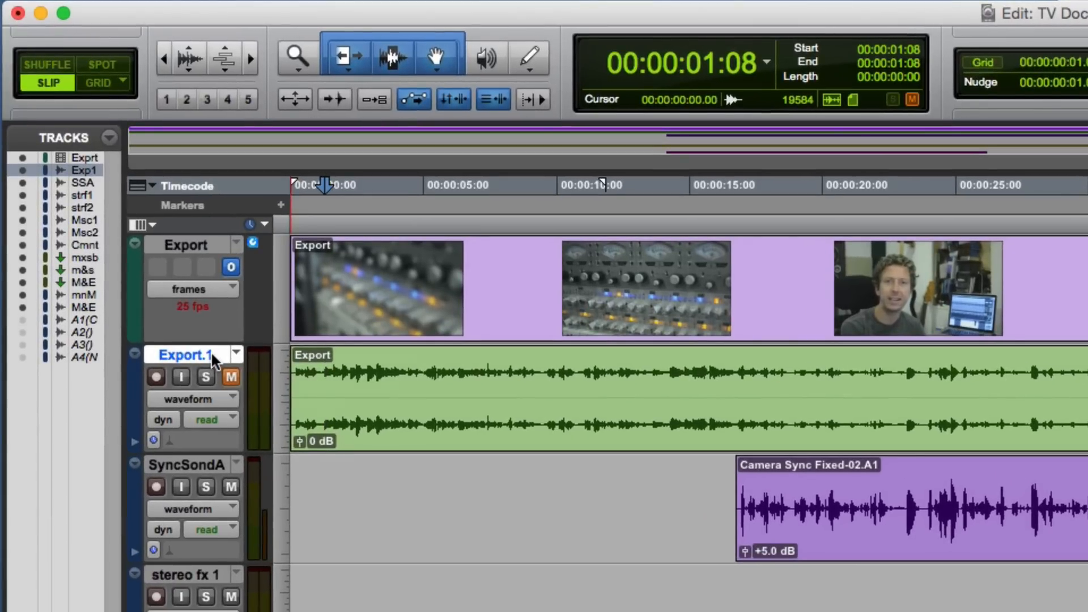
Step: Hide and make inactive the Export.1 audio track
right_click(212, 354)
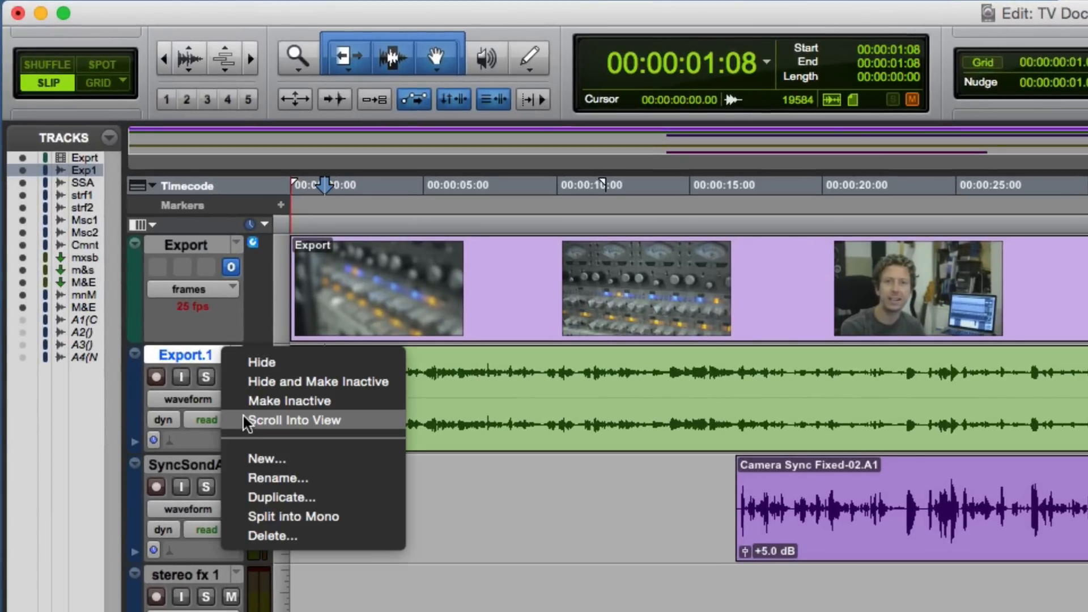
click(301, 382)
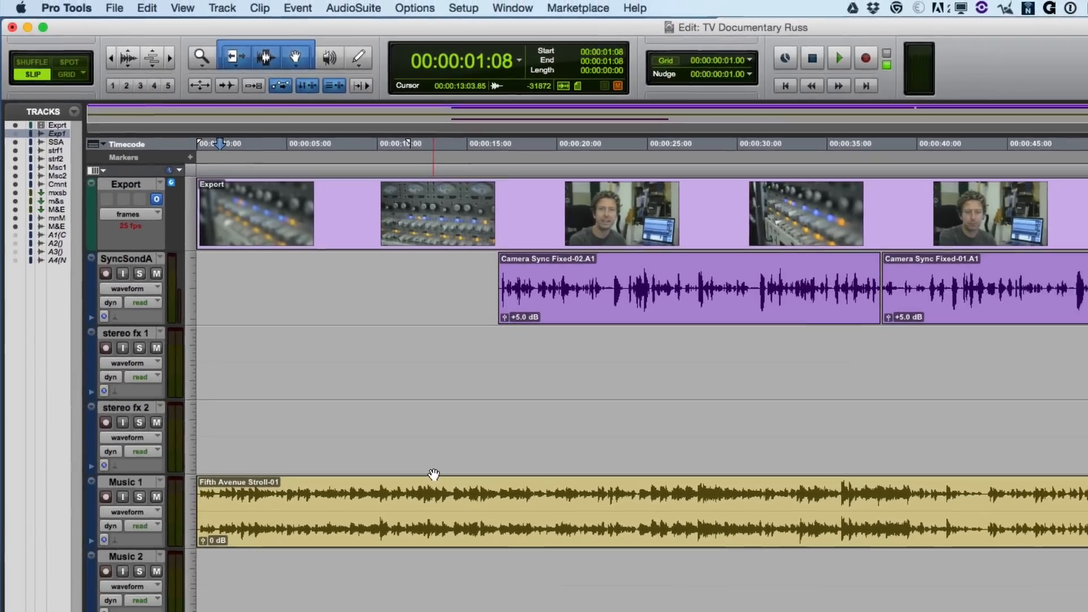
Step: Move the Narration-1 clip on the Comentary track earlier, to about 00:00:04
click(583, 602)
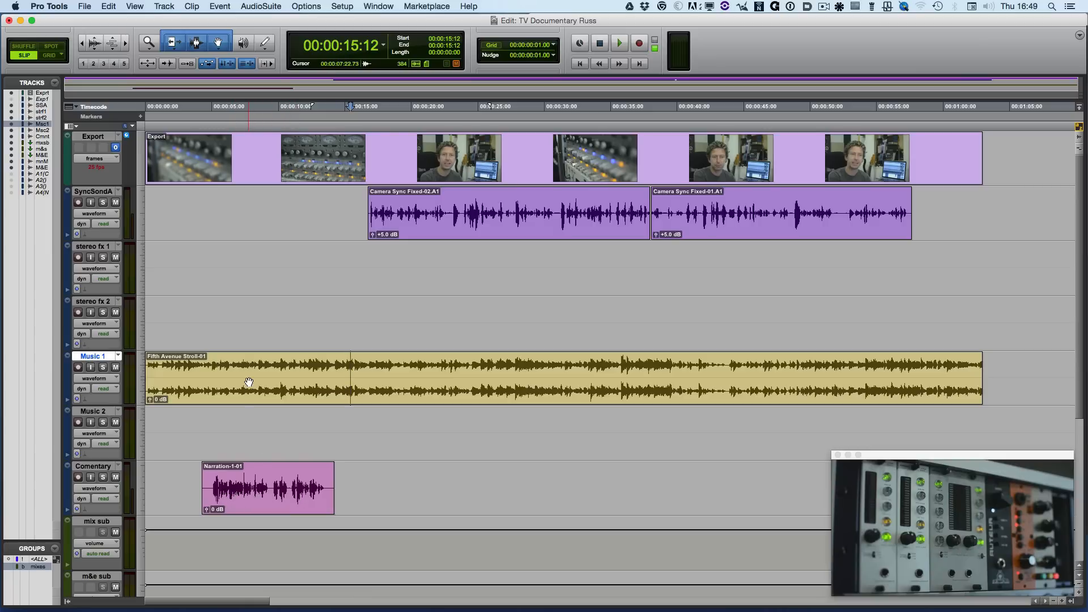
Step: Show the volume automation on the Music 1 track, then return the track to its waveform display
click(96, 379)
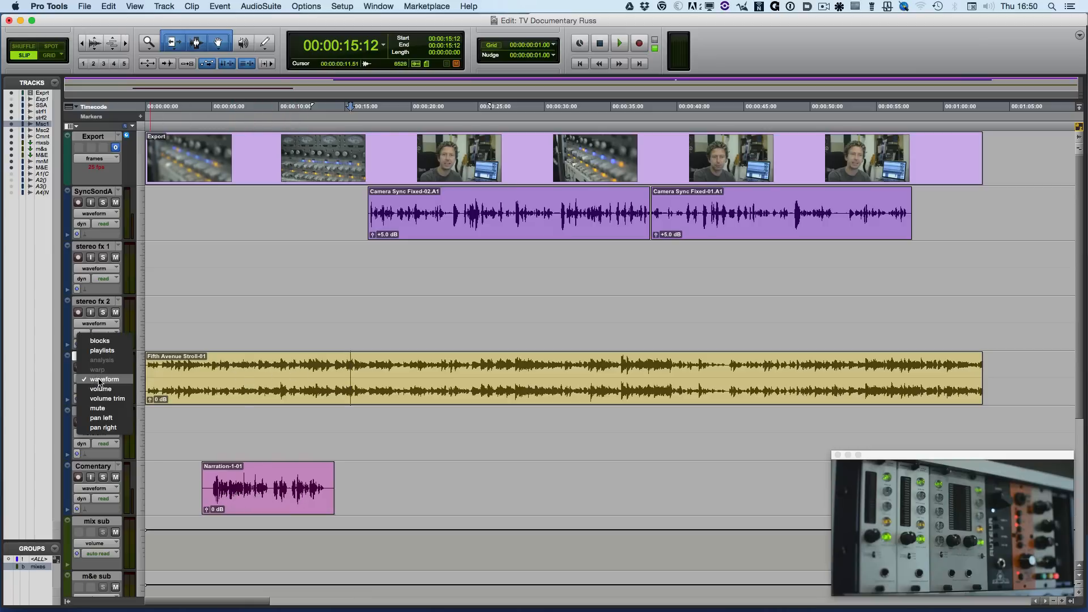
click(96, 388)
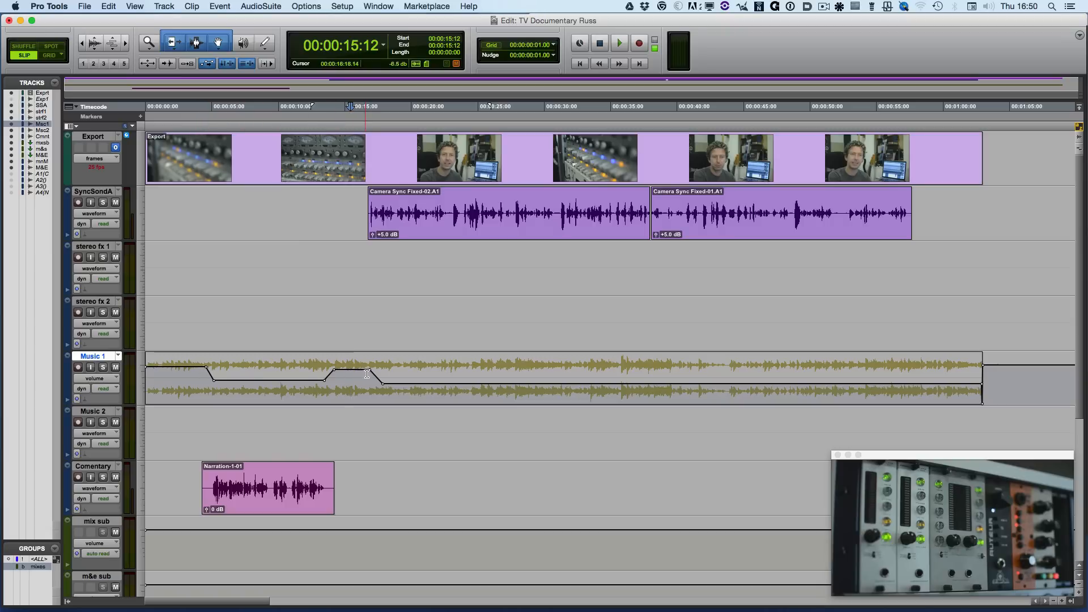
click(105, 380)
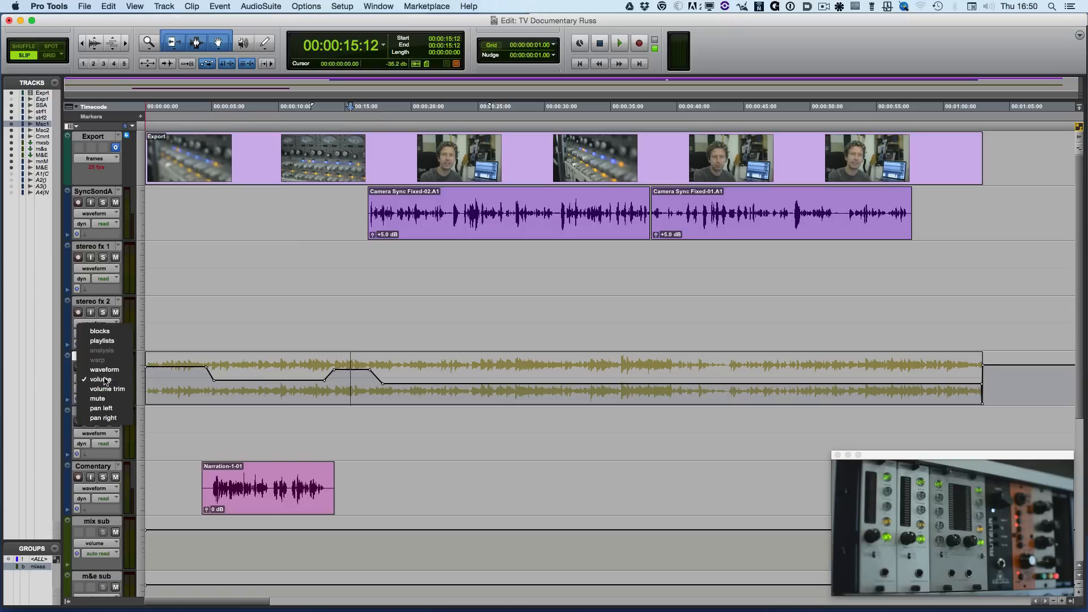
click(104, 369)
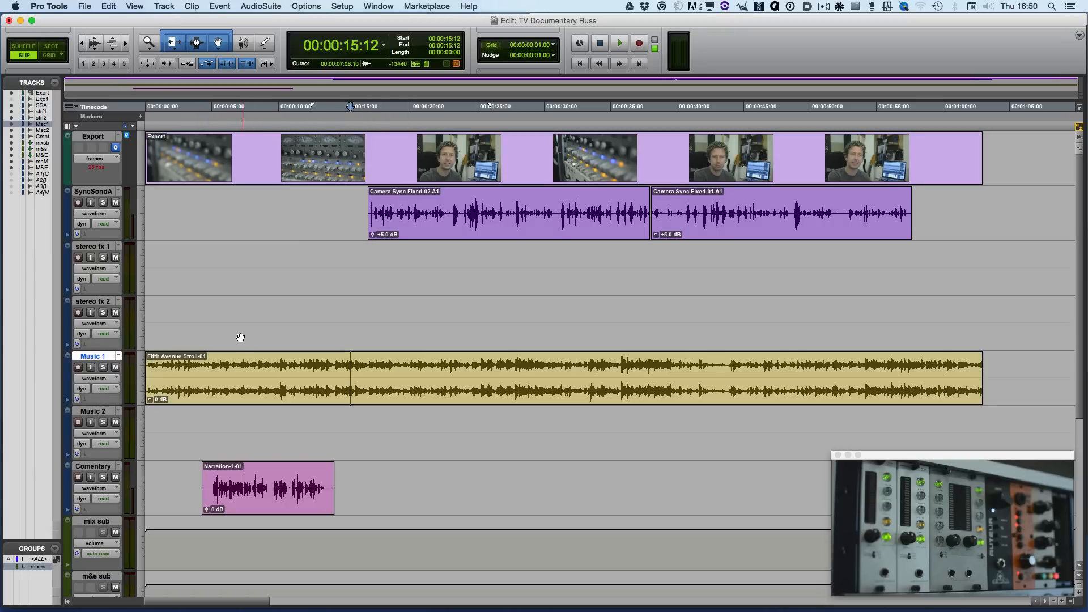
Step: Play the session from the beginning to check the narration, music and sync sound together against the picture
key(Return)
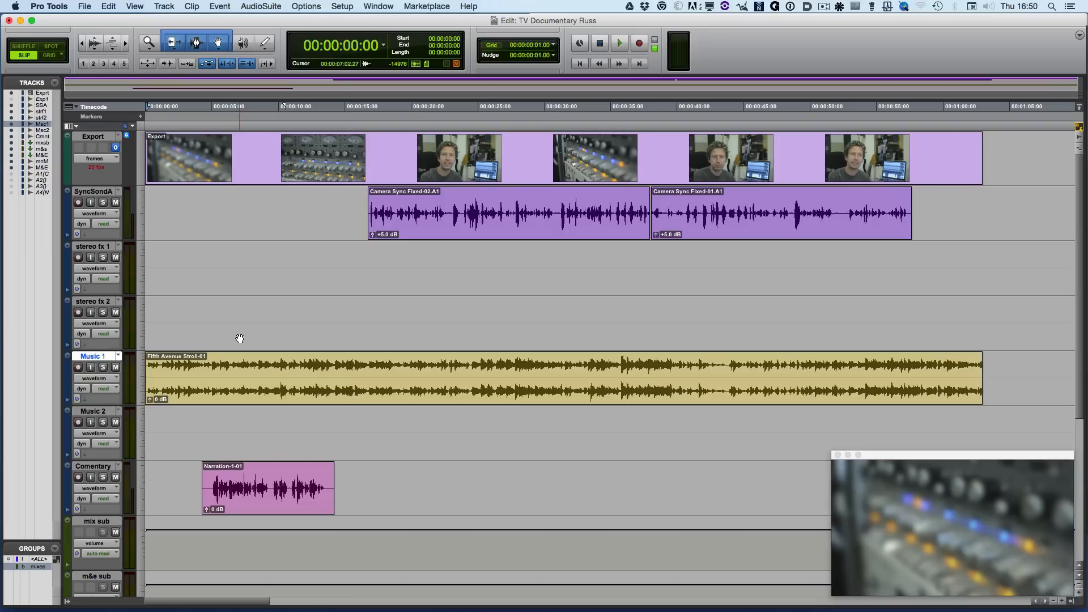
key(space)
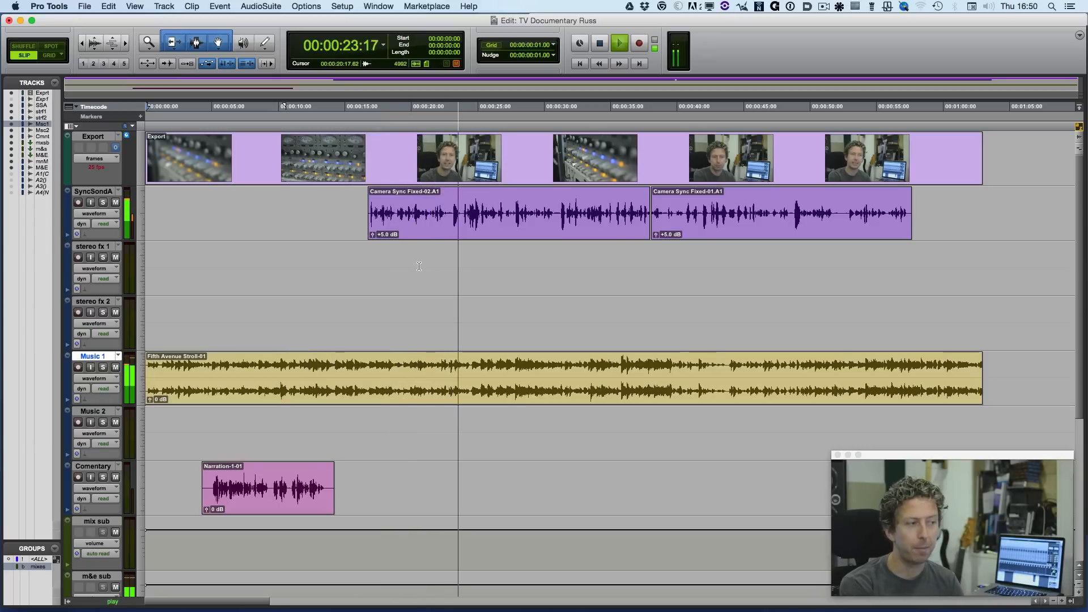
key(space)
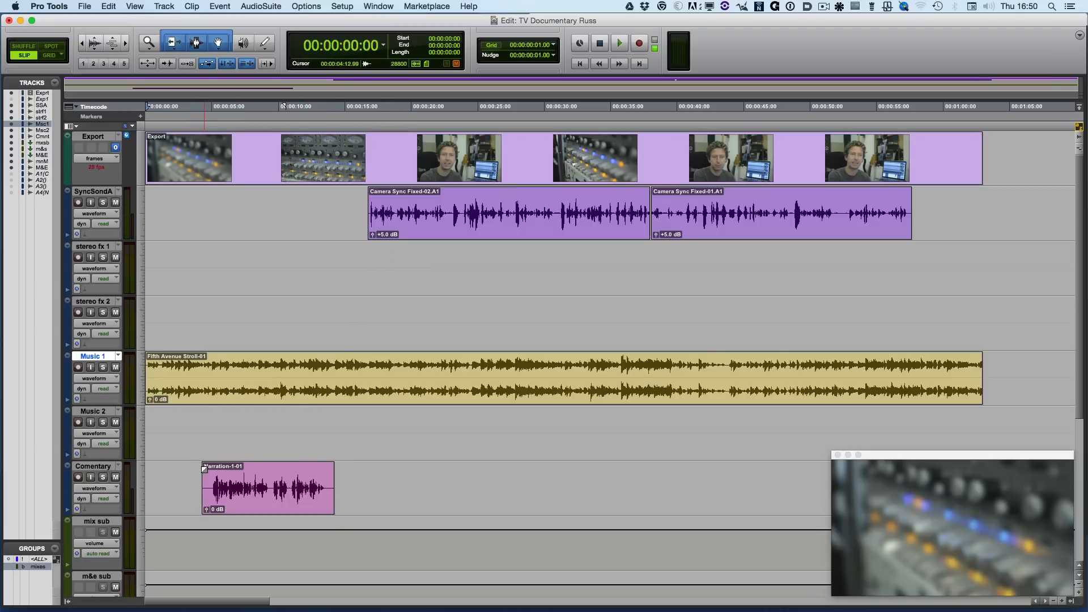
Step: Add a fade-in and a fade-out of about 22 frames each to the narration clip on the Comentary track
drag(204, 469, 212, 469)
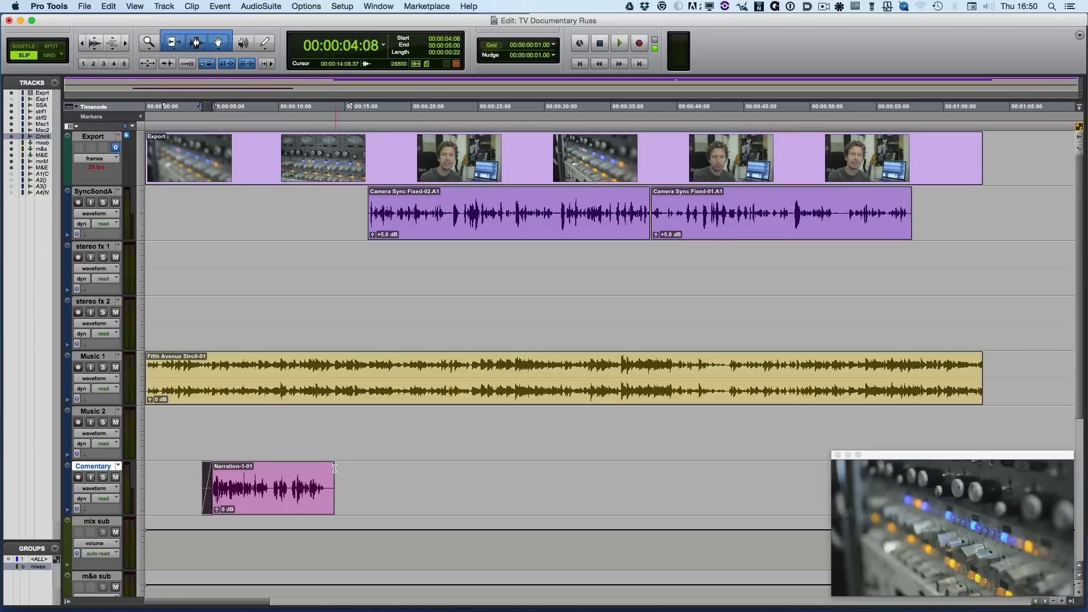
drag(334, 468, 324, 471)
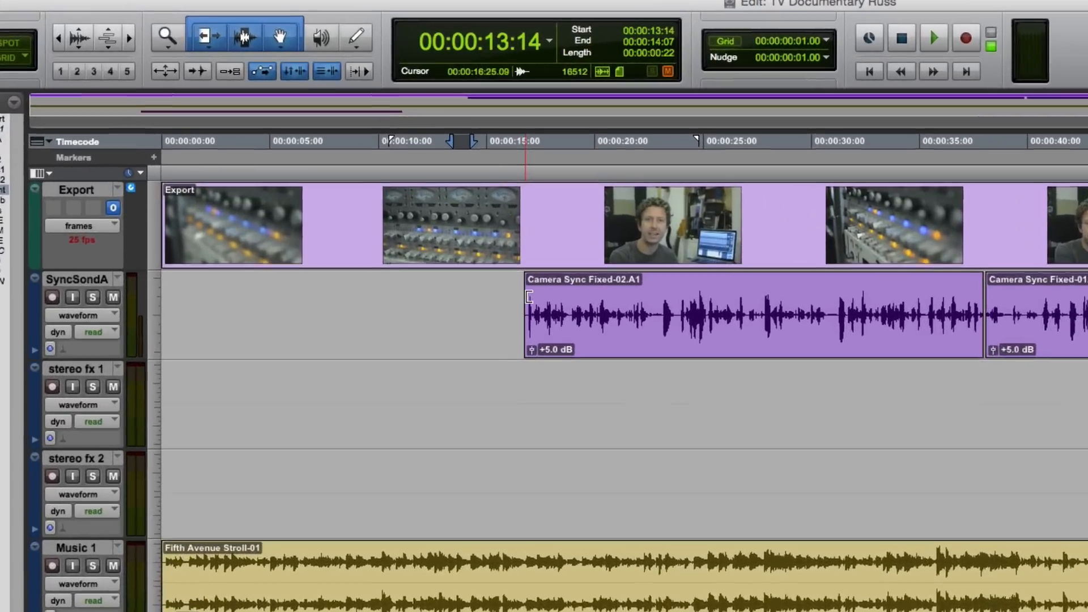
Step: Extend the first SyncSondA clip's start back to about 00:00:08:24, solo the track and audition it from 00:00:10:06
click(370, 202)
drag(603, 341, 375, 378)
click(421, 383)
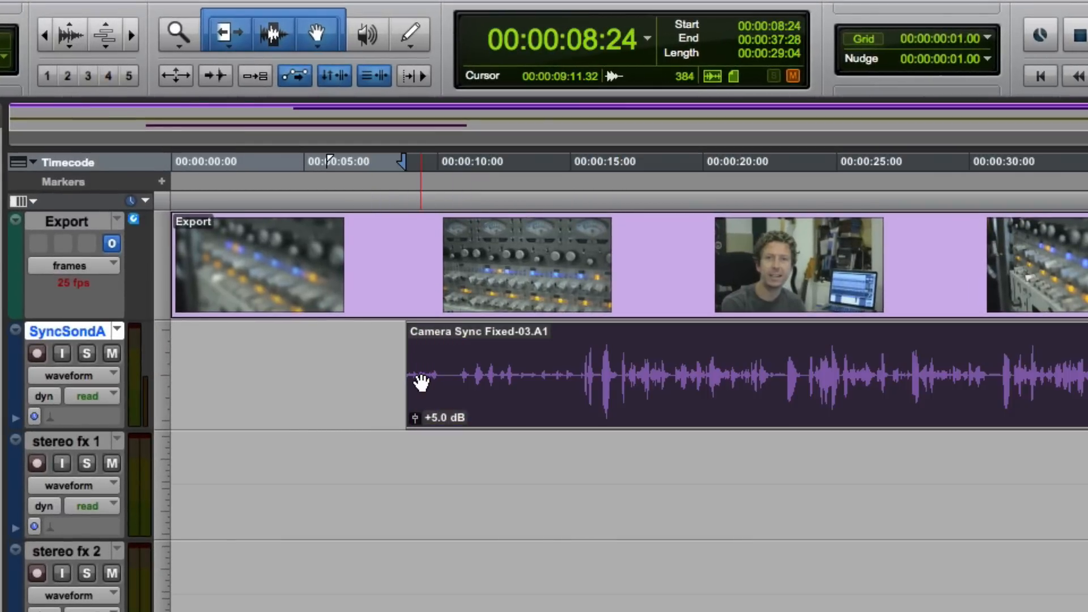
click(86, 353)
click(443, 371)
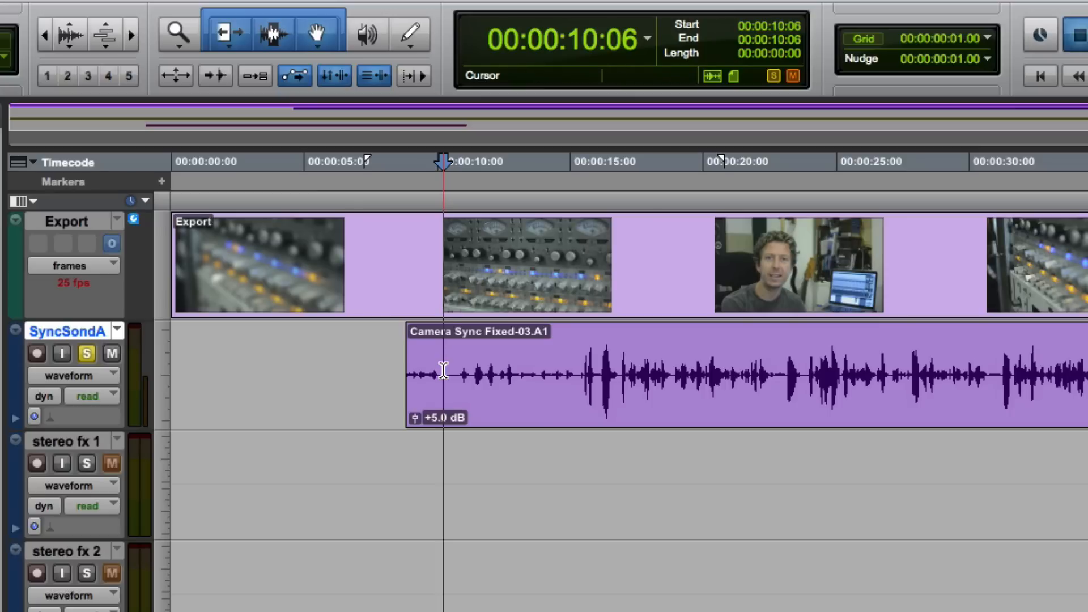
key(space)
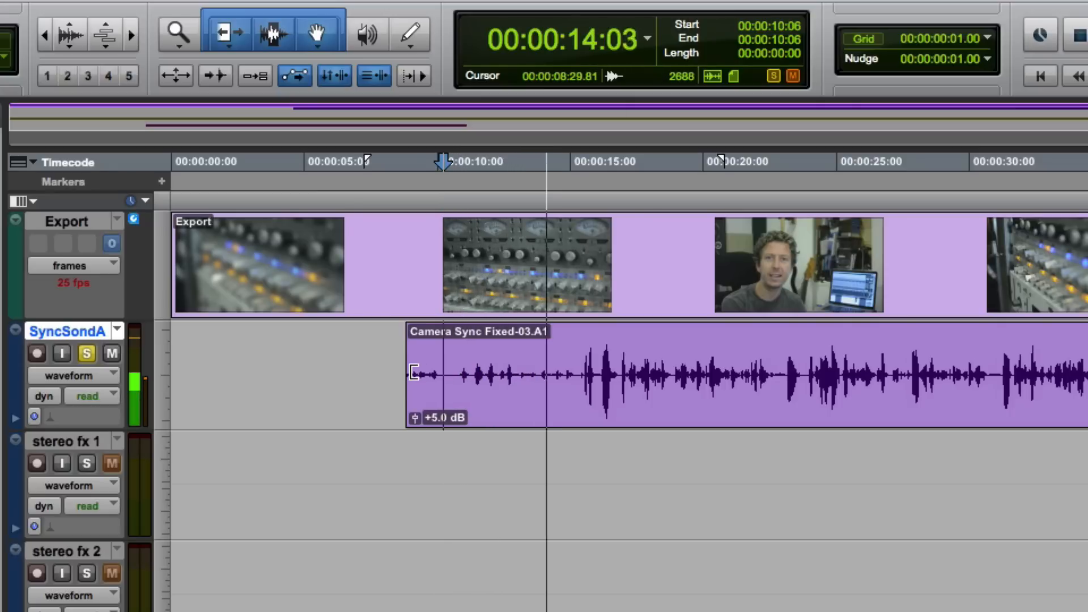
Step: Retrim the first SyncSondA clip's start to 00:00:15:18 and finally to 00:00:13:29, auditioning the audio at its head
mouse_move(414, 373)
mouse_down()
mouse_move(621, 363)
mouse_move(591, 367)
mouse_up()
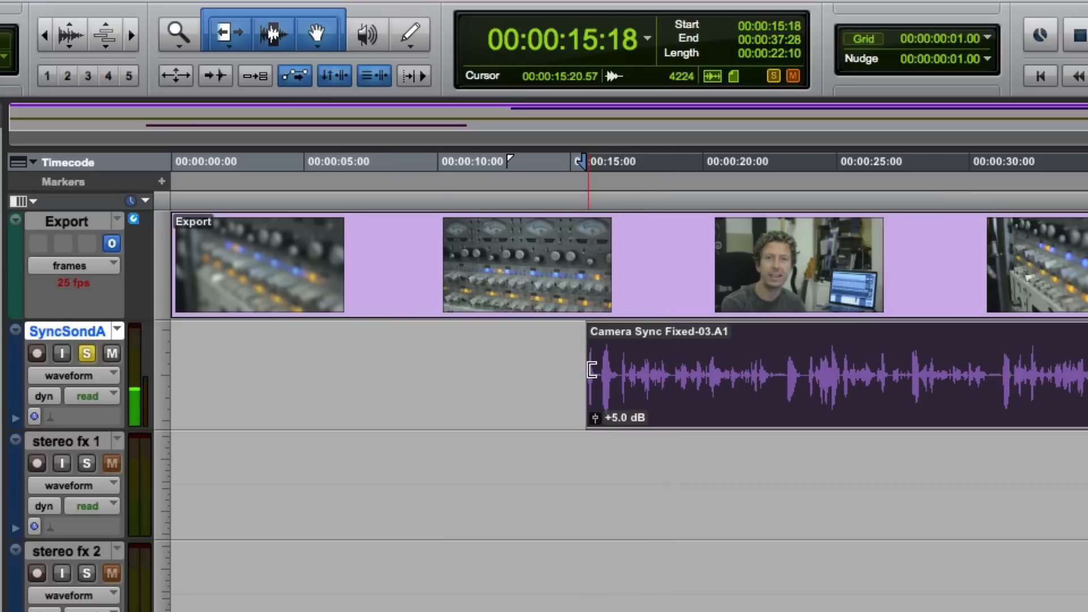
key(space)
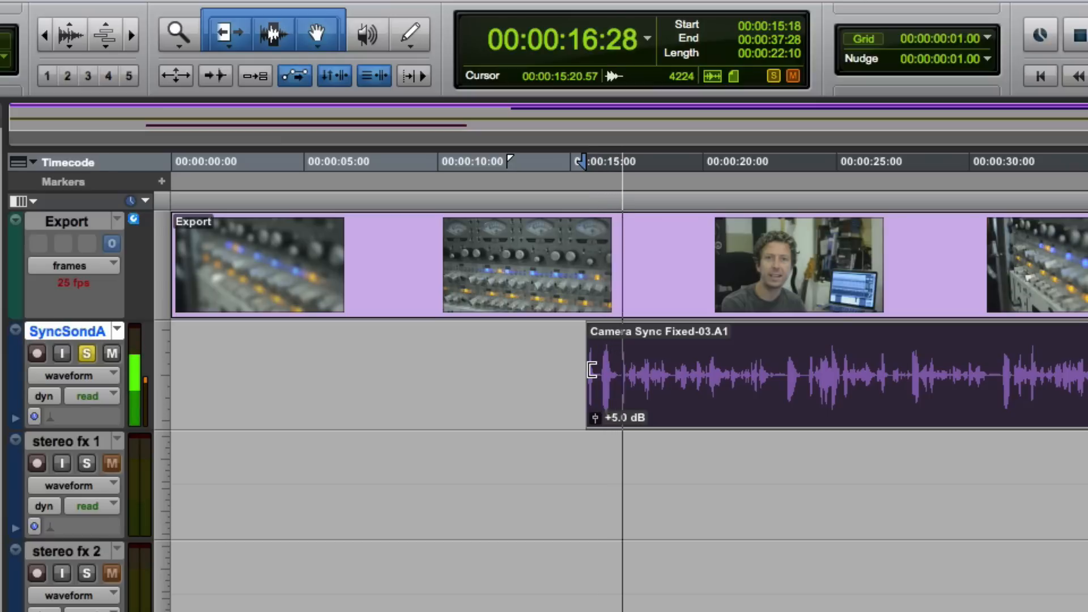
drag(592, 370, 545, 369)
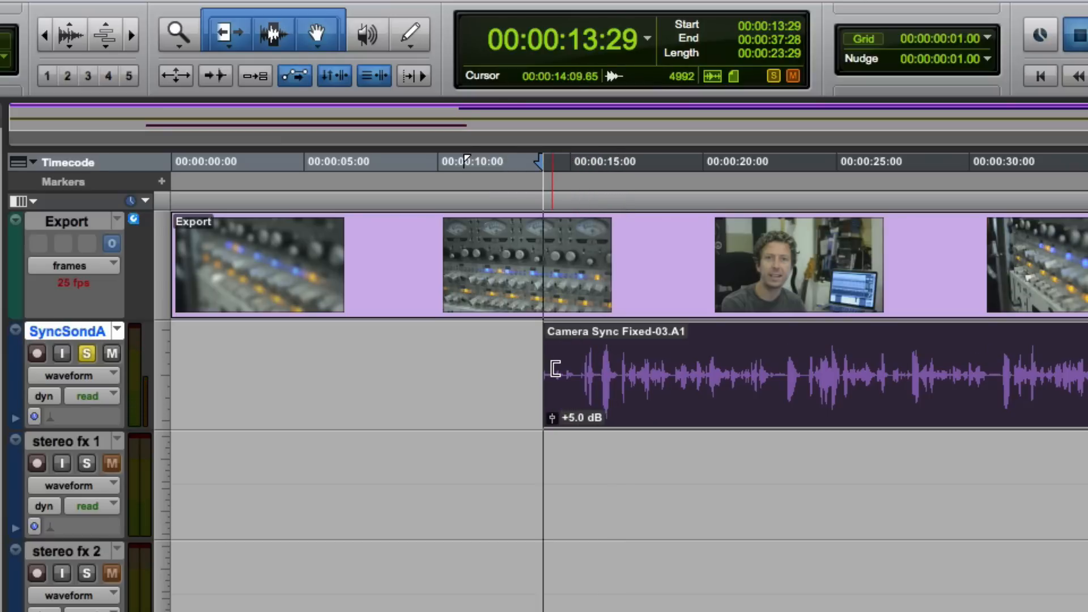
key(space)
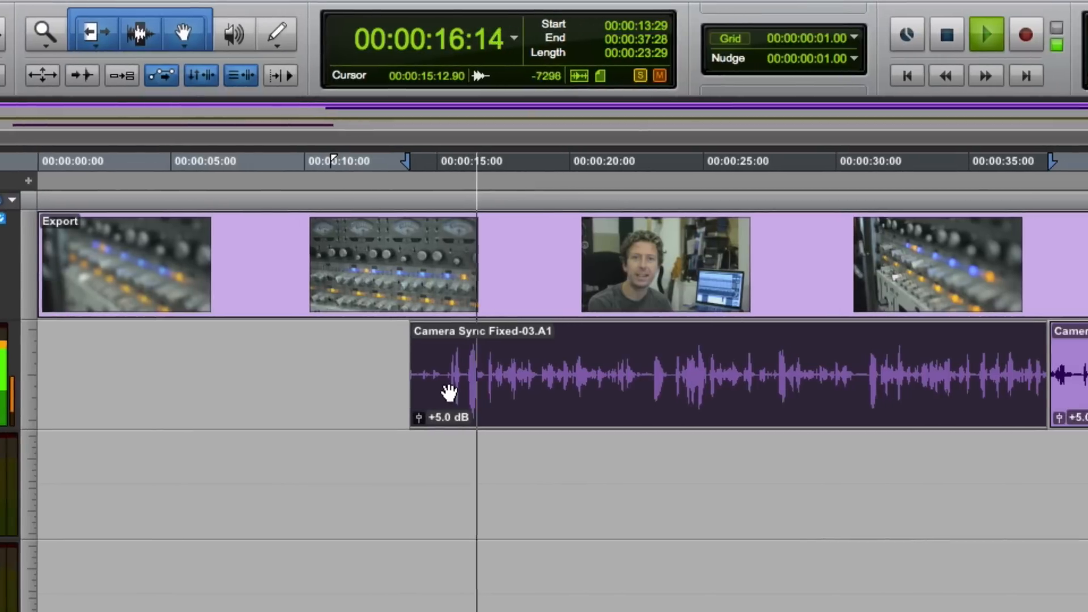
key(space)
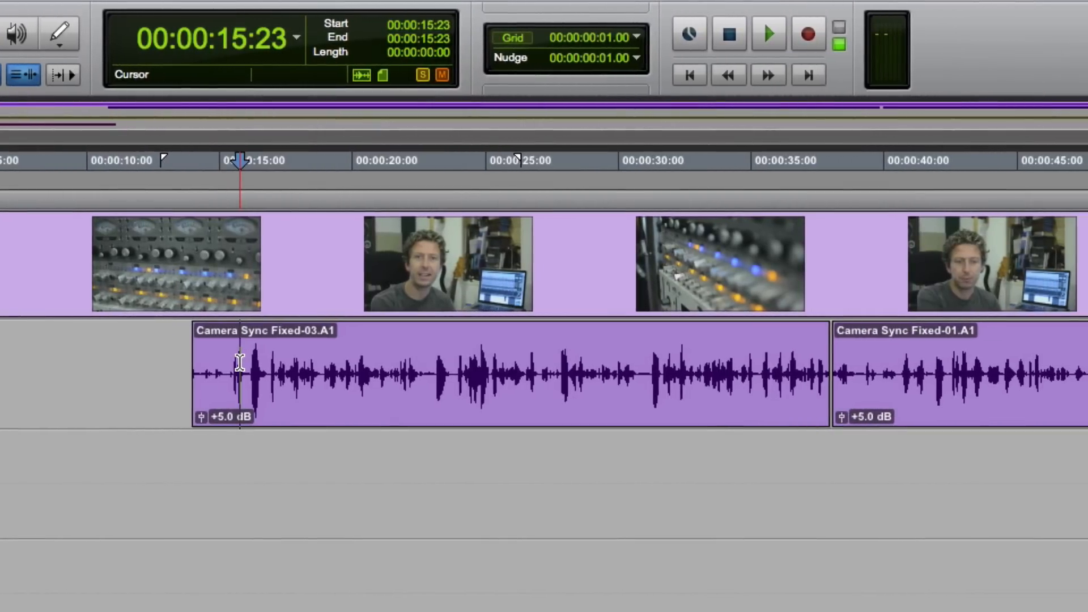
Step: Delete the SyncSondA audio before about 00:00:15:25 and the loud sound between about 00:00:16:05 and 00:00:16:24
key(t)
key(t)
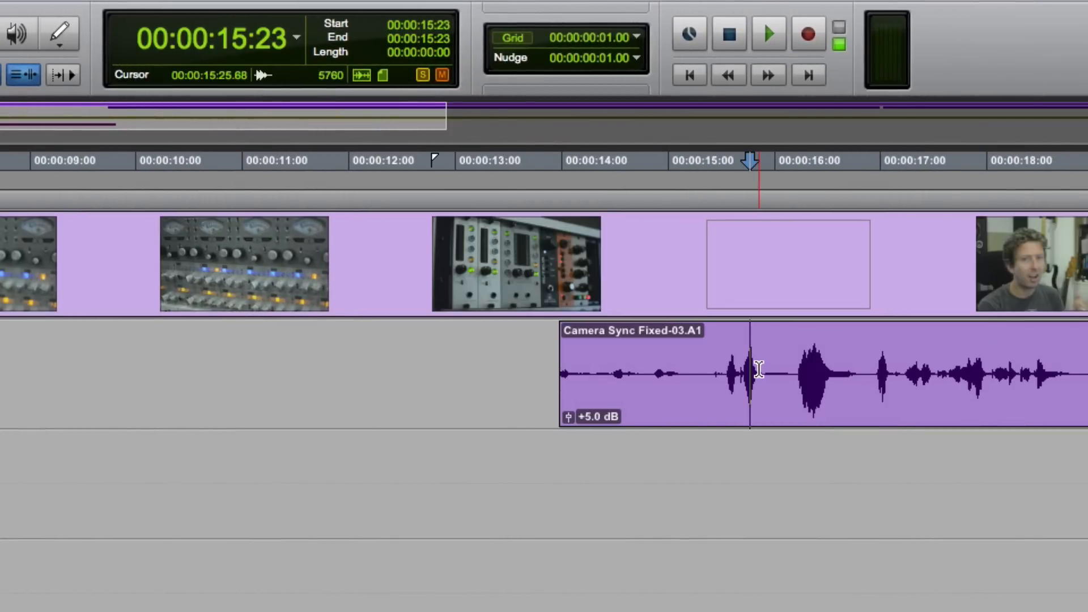
drag(758, 378, 533, 379)
key(Delete)
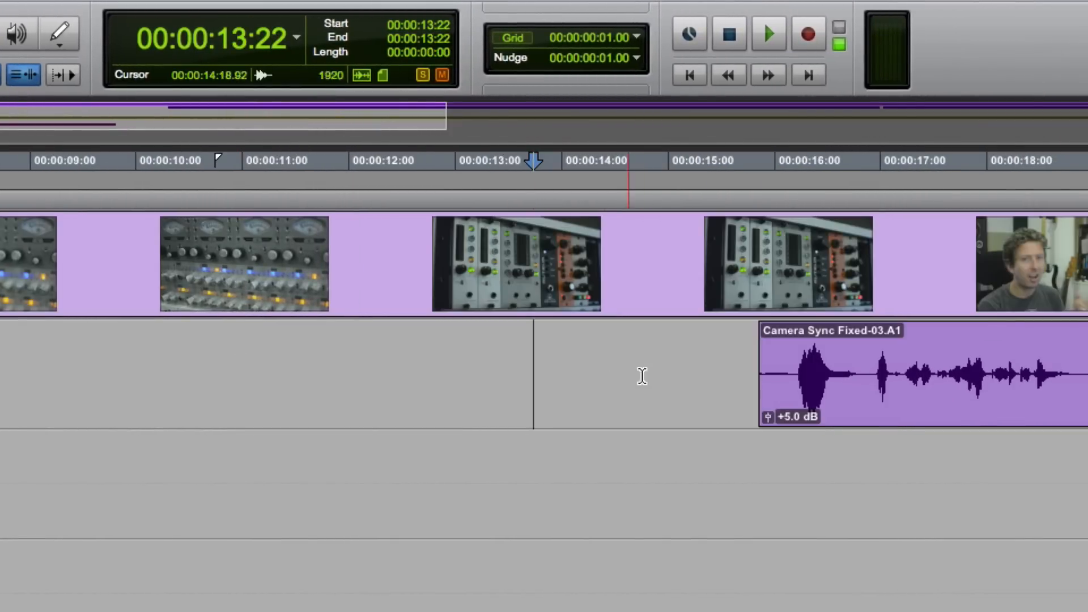
click(796, 372)
drag(795, 371, 850, 372)
key(Delete)
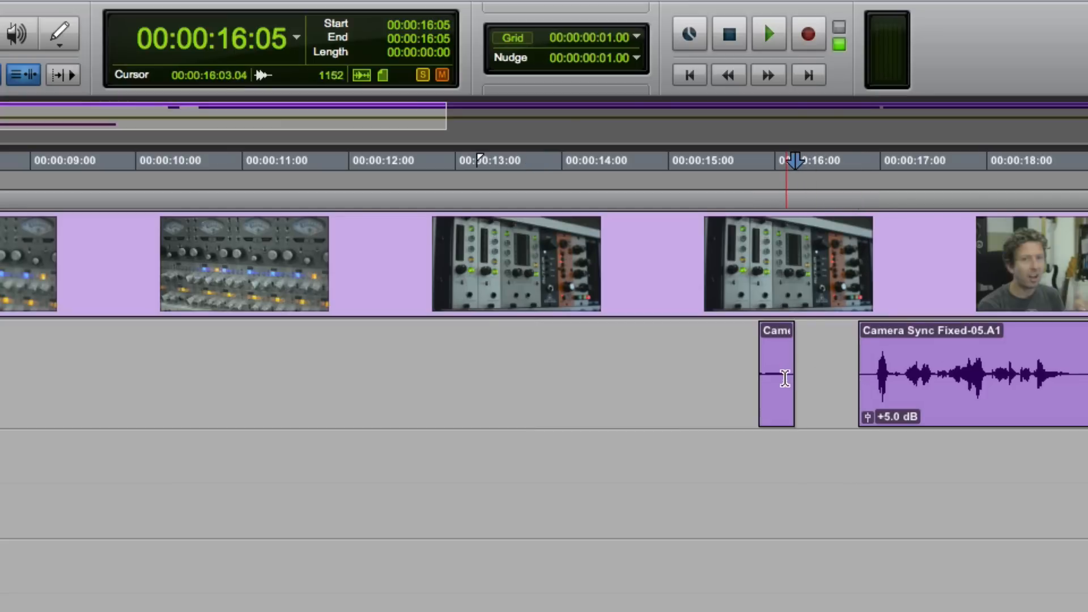
Step: Join the short leftover clip to the following sync clip with a fade-in and crossfade, and audition it from 00:00:15:17
drag(782, 382, 847, 329)
click(834, 330)
click(730, 348)
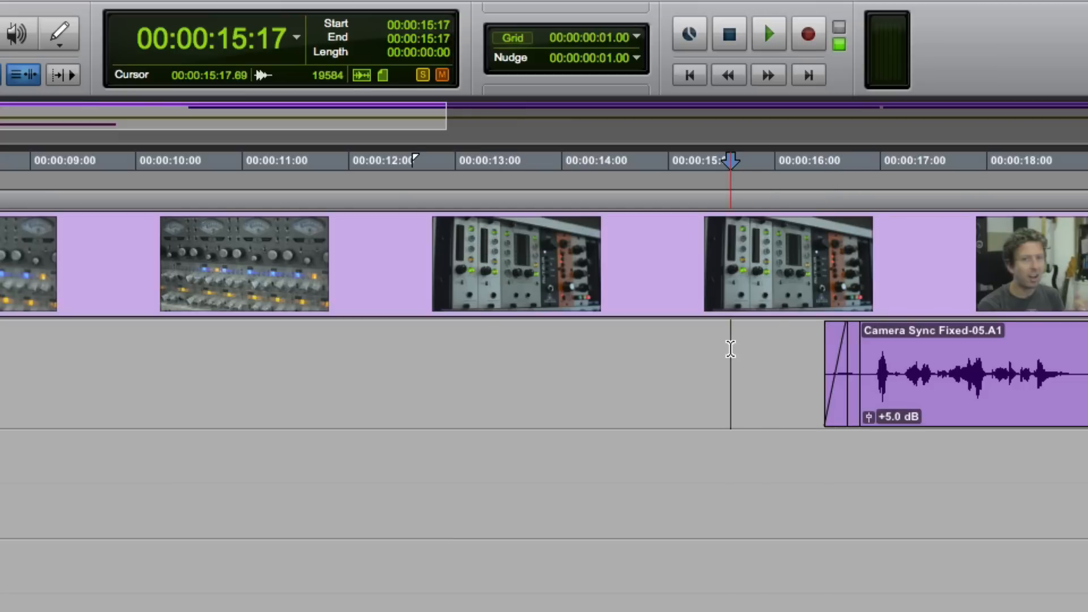
key(space)
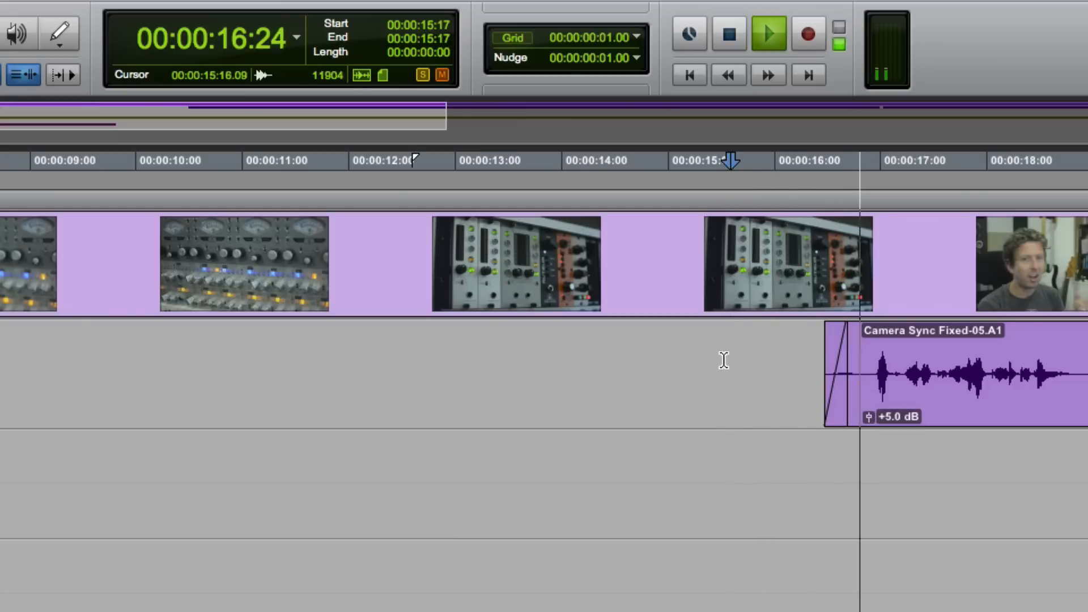
key(space)
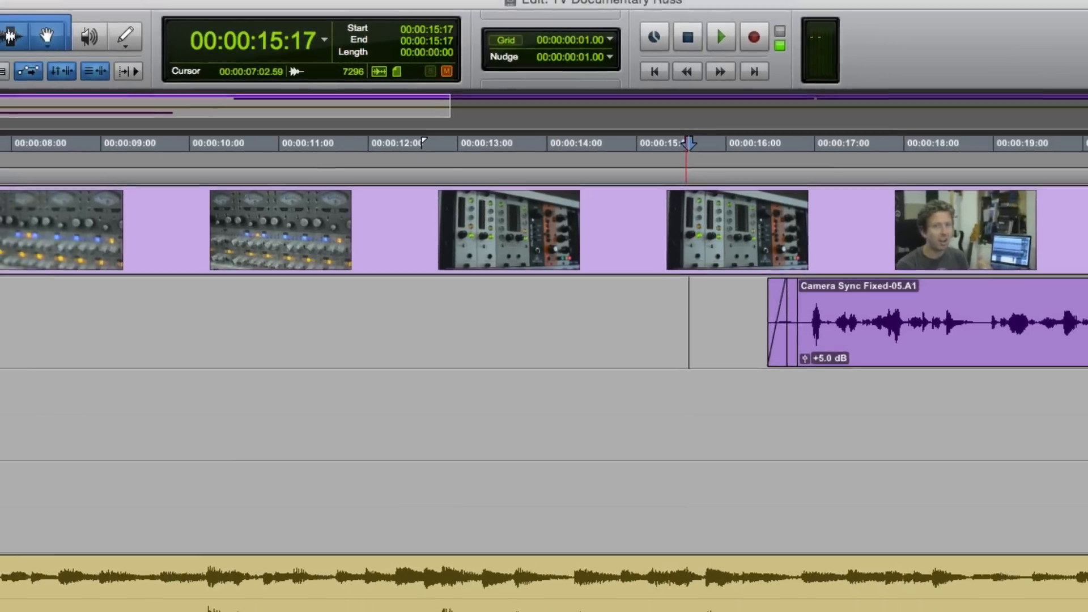
Step: Play from 00:00:15:11 to check the sync sound's entrance with the music
click(711, 351)
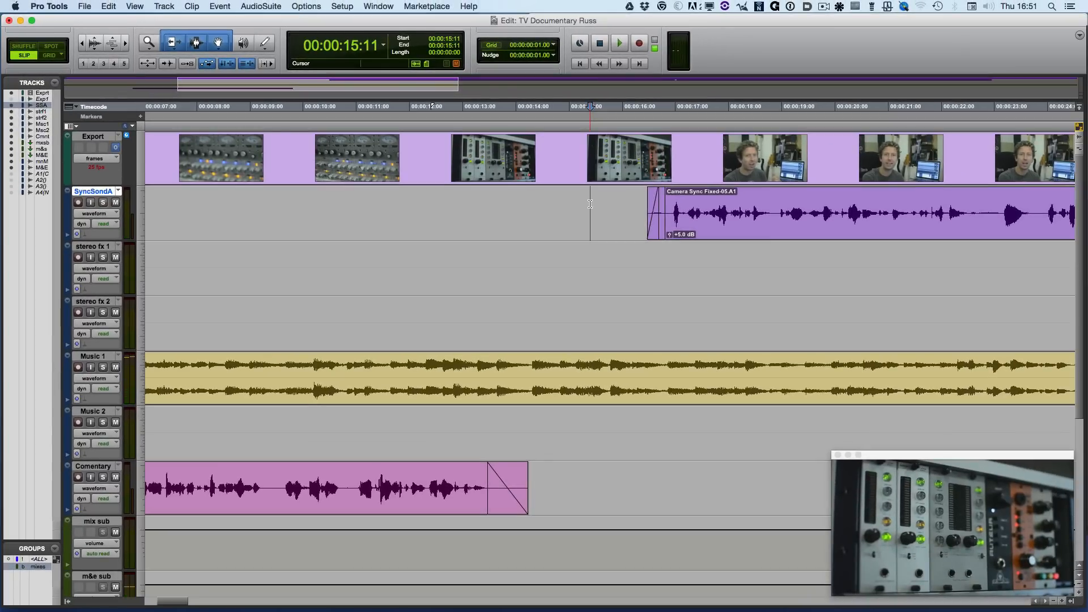
key(space)
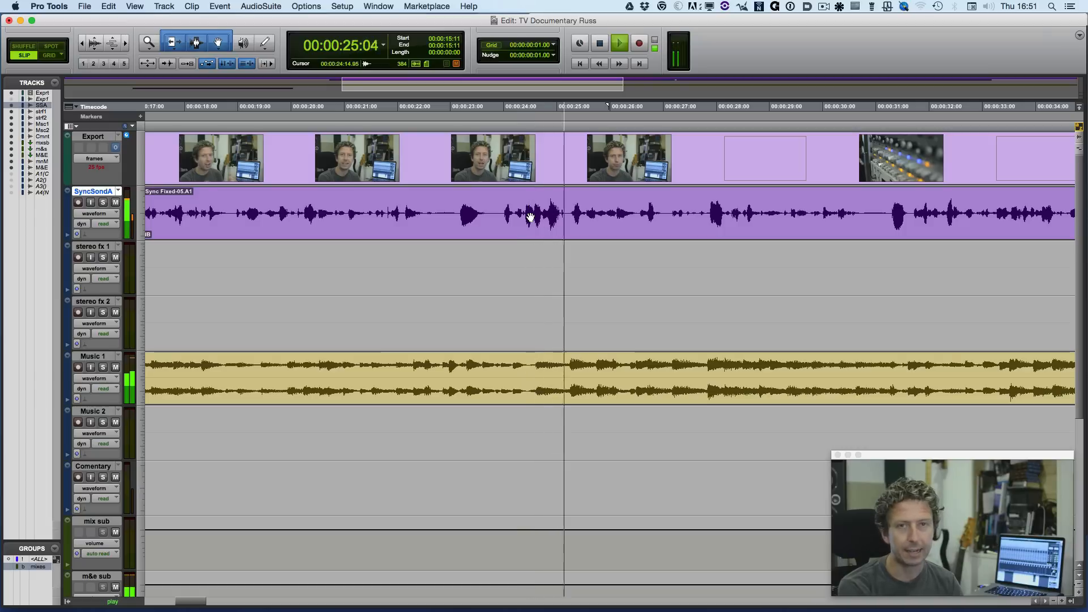
key(space)
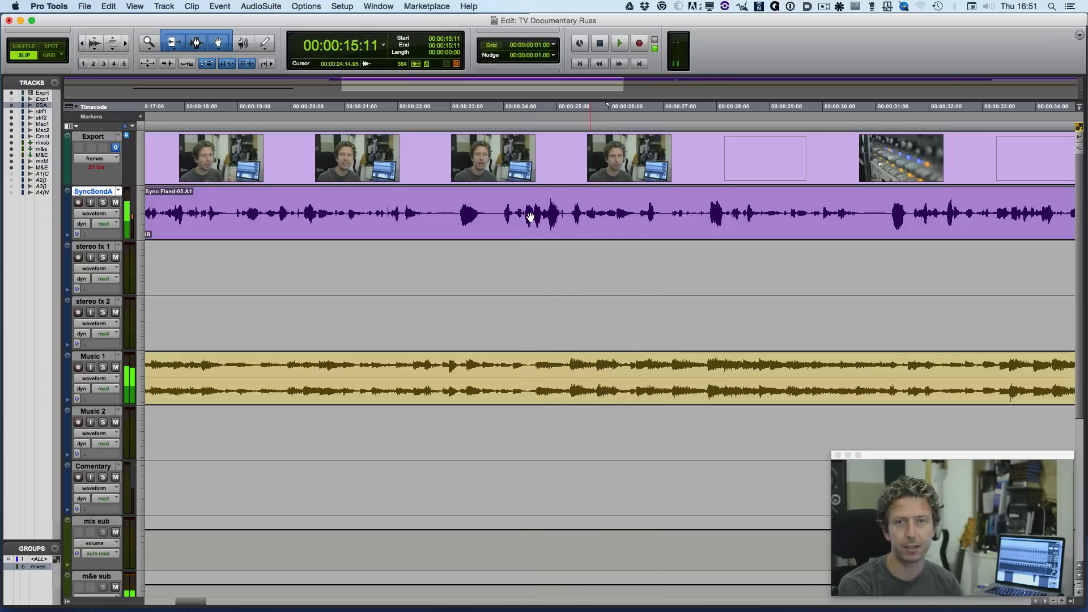
Step: Extend the second SyncSondA clip's start earlier over the first clip, to about 00:00:37:25, and audition the edit
key(alt+a)
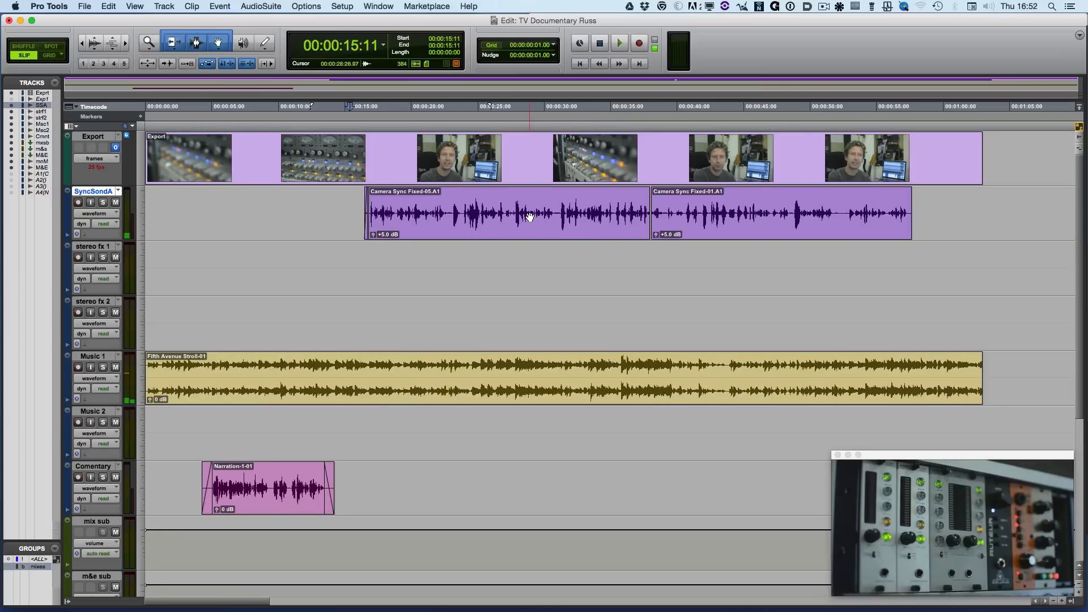
click(636, 256)
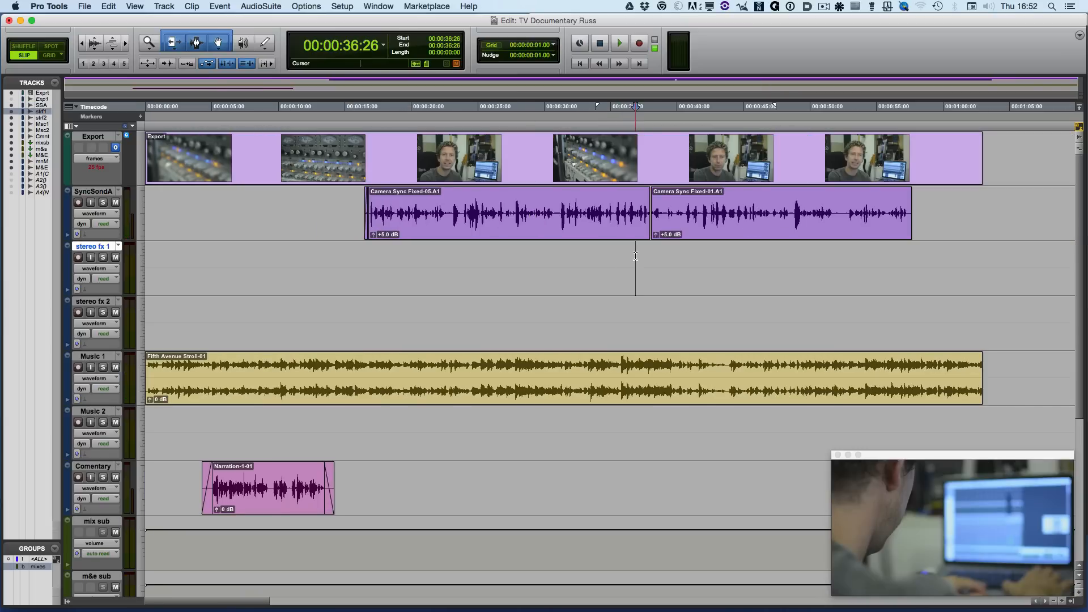
click(650, 256)
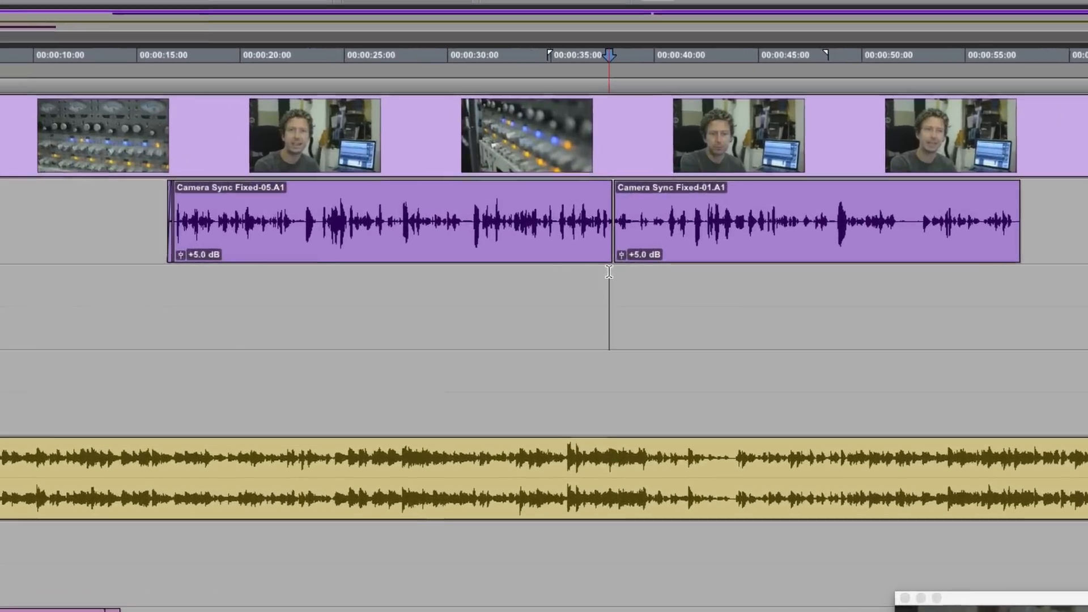
key(t)
key(t)
drag(550, 239, 523, 241)
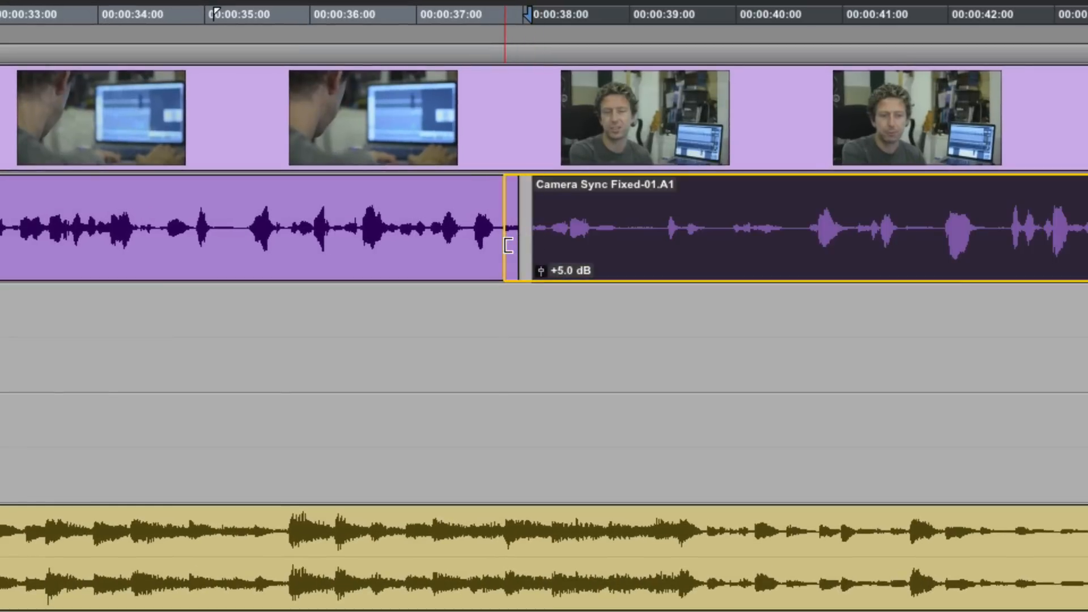
click(424, 228)
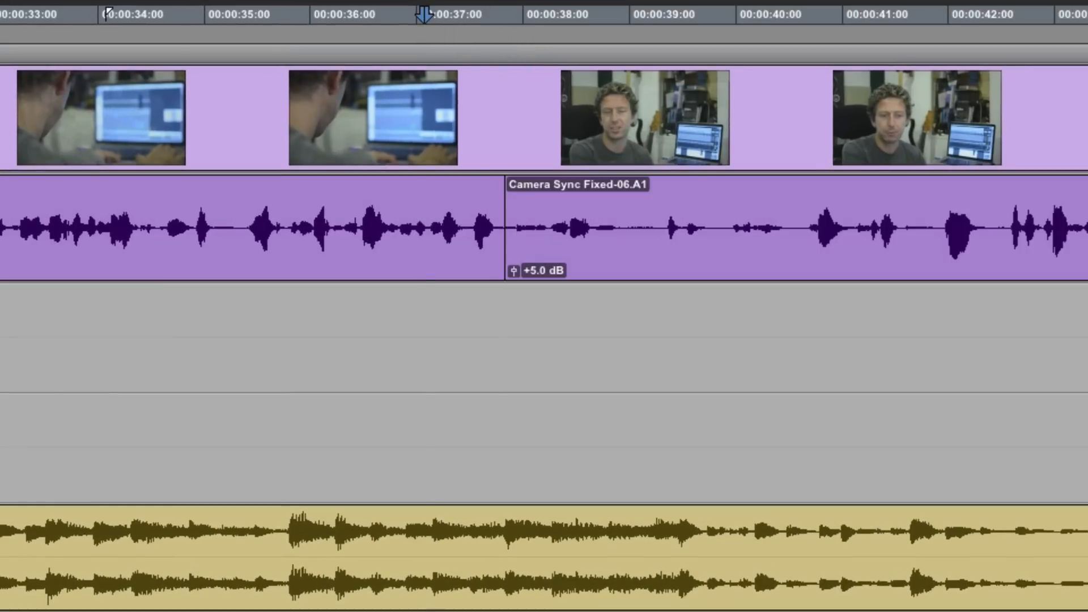
key(space)
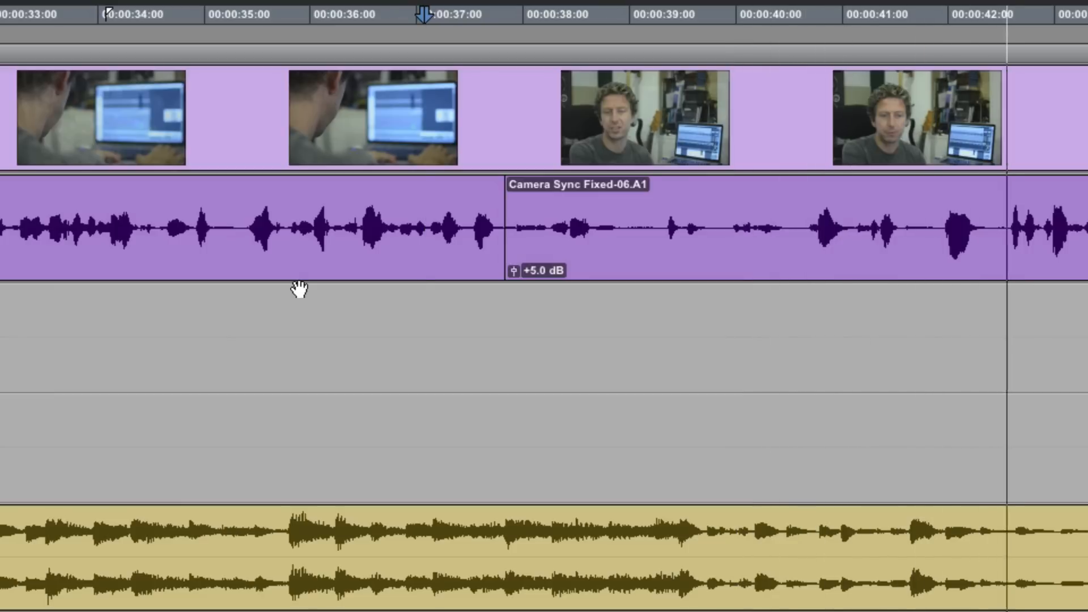
key(space)
Step: Trim the second SyncSondA clip's start slightly later, then move the clip slightly earlier over the end of the first
click(509, 227)
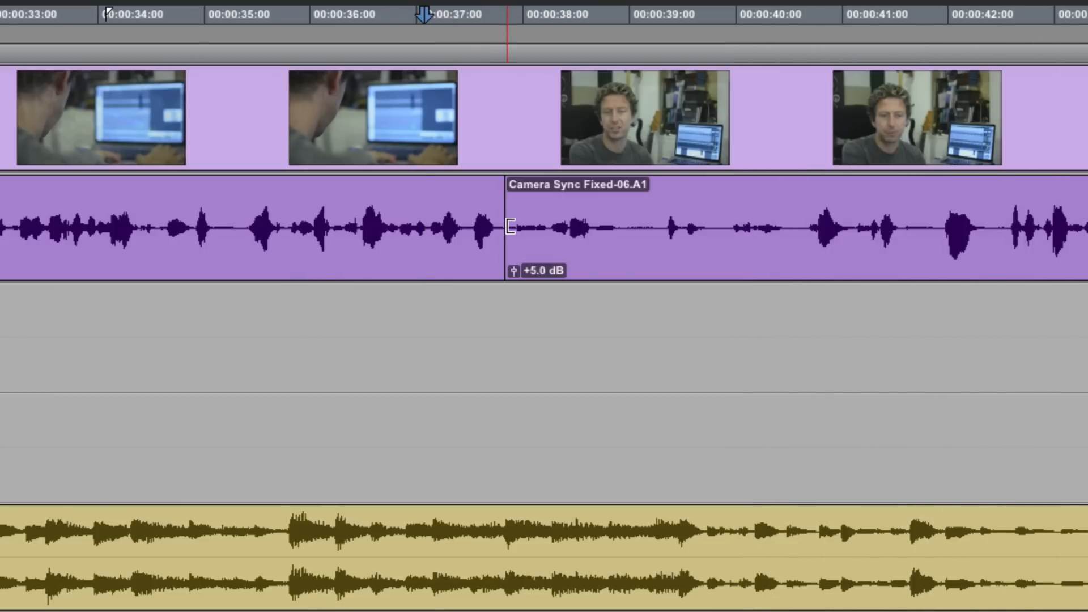
mouse_move(511, 229)
mouse_down()
mouse_move(554, 229)
mouse_move(510, 244)
mouse_move(521, 245)
mouse_up()
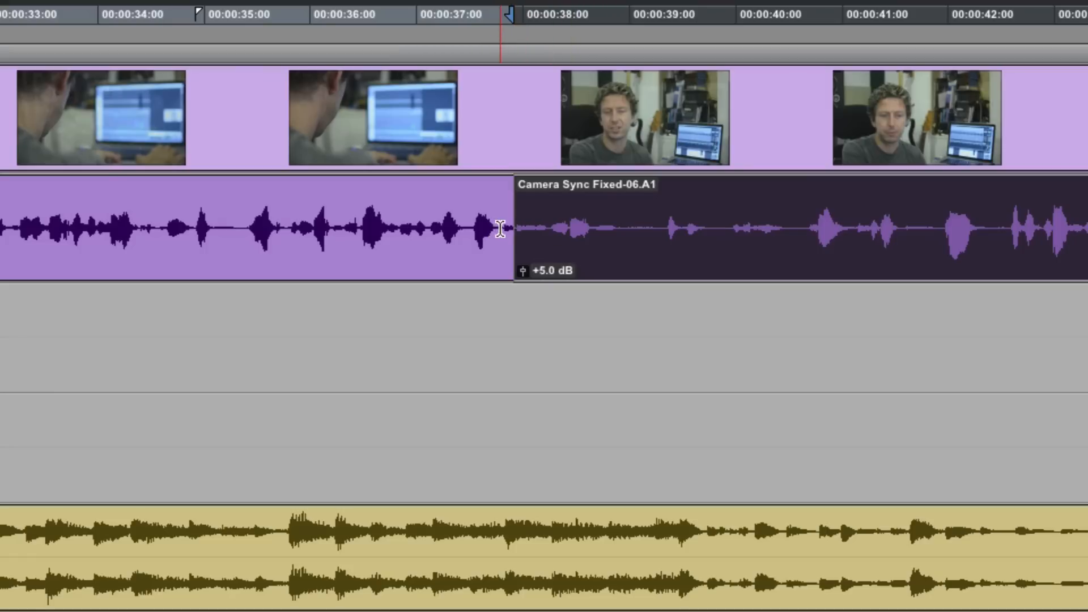
mouse_move(574, 256)
mouse_down()
mouse_move(567, 250)
mouse_move(565, 262)
mouse_up()
click(361, 213)
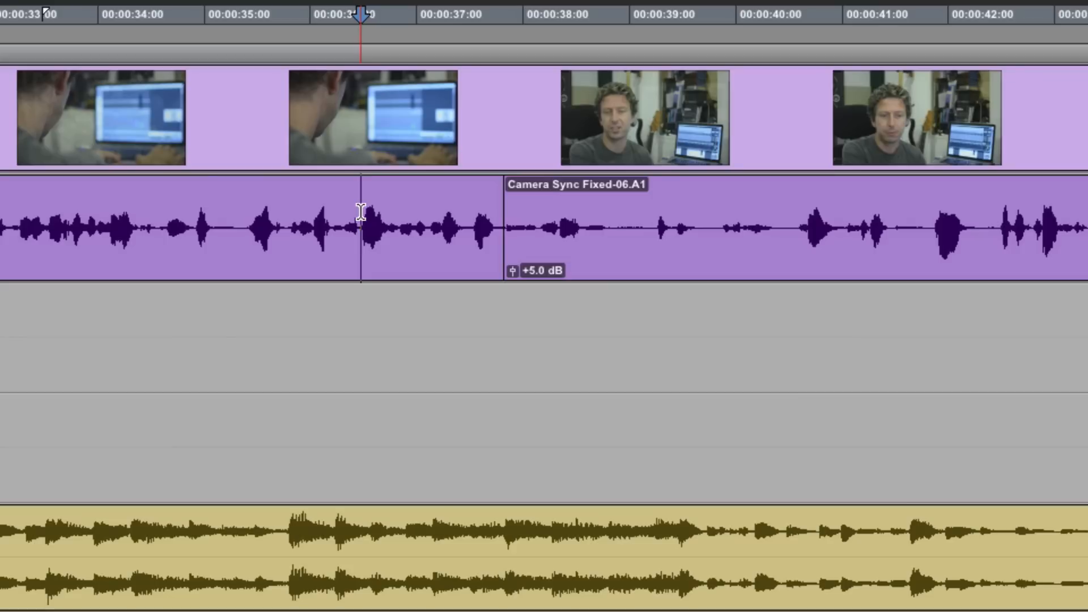
Step: Audition the sync sound before and after the edit between the Camera Sync Fixed-05 and Camera Sync Fixed-06 clips
click(114, 231)
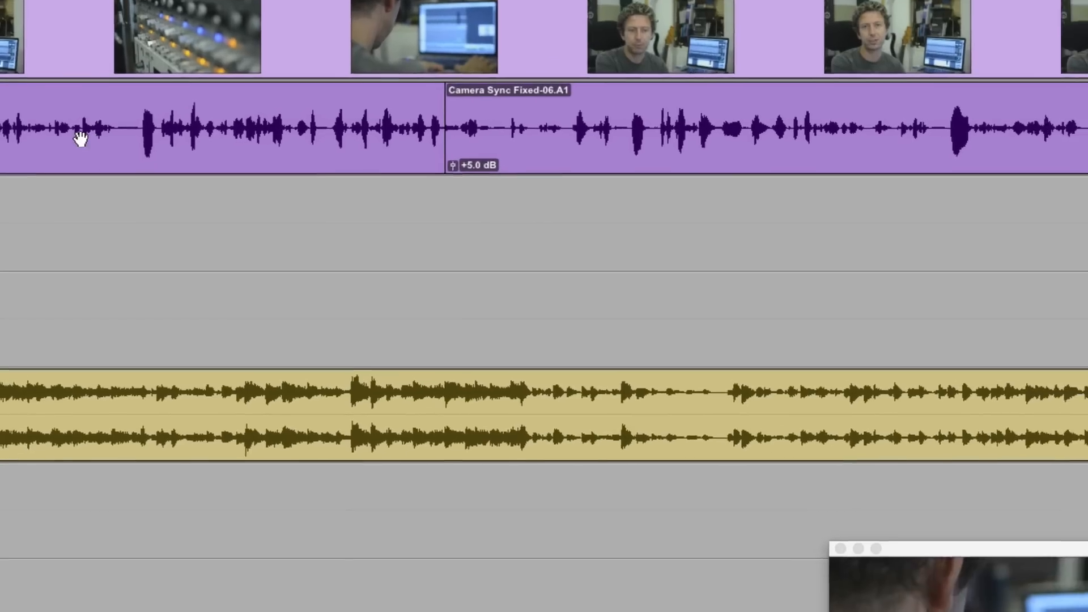
key(r)
click(86, 120)
key(space)
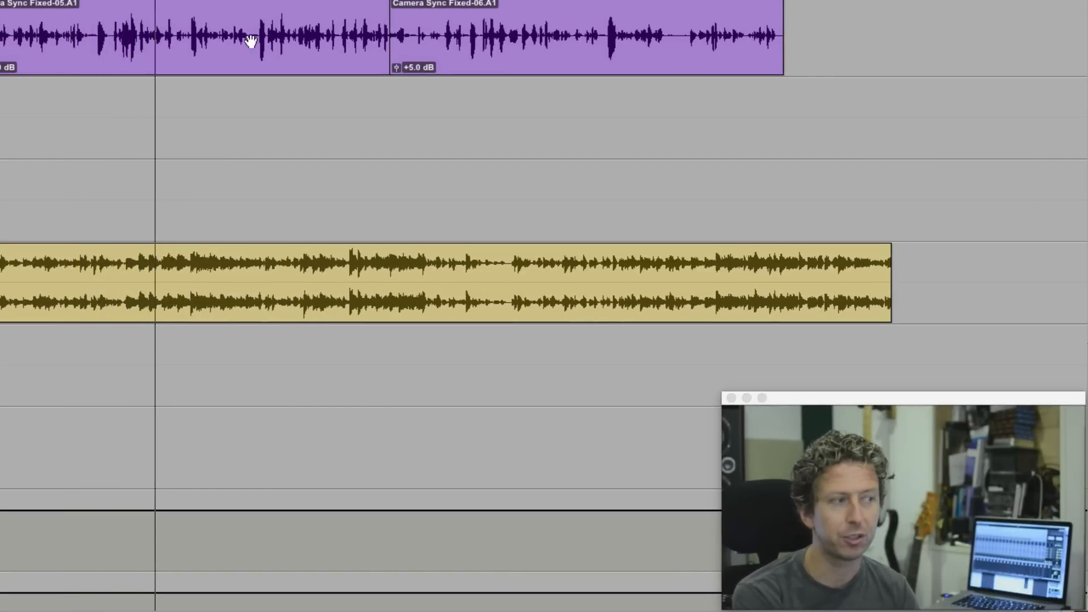
key(space)
click(423, 34)
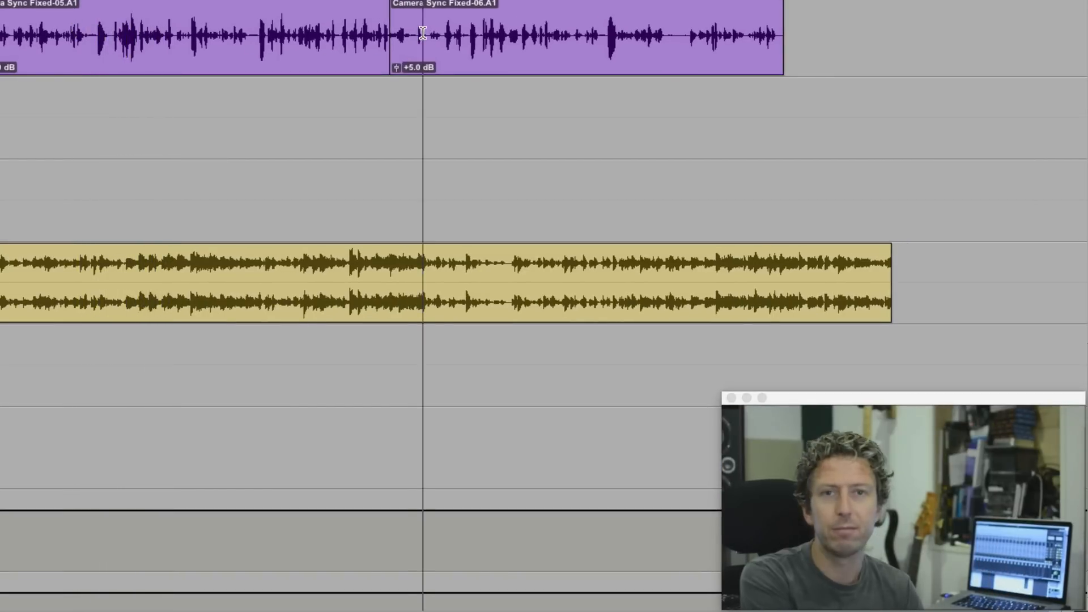
key(space)
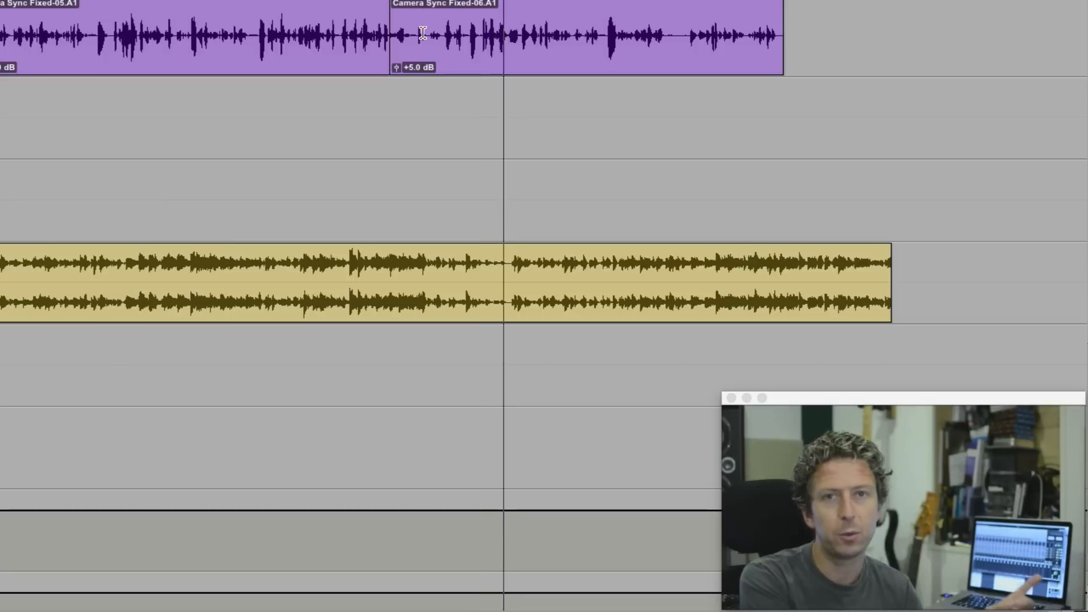
key(space)
Step: Add a short crossfade where the Camera Sync Fixed-05 and Camera Sync Fixed-06 clips meet, and audition the transition
key(t)
key(t)
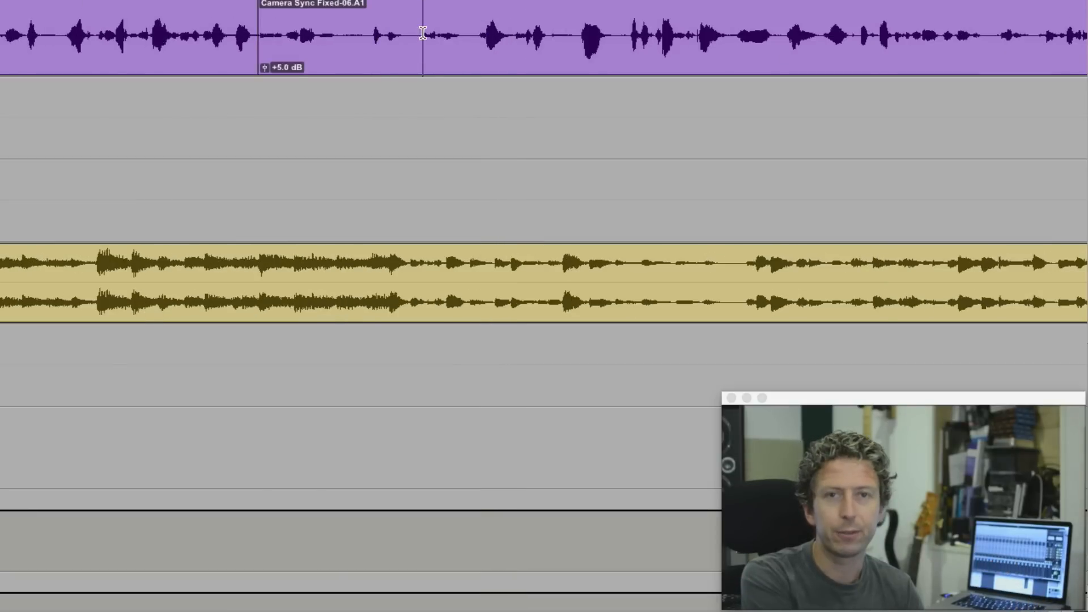
scroll(423, 33, right, 2)
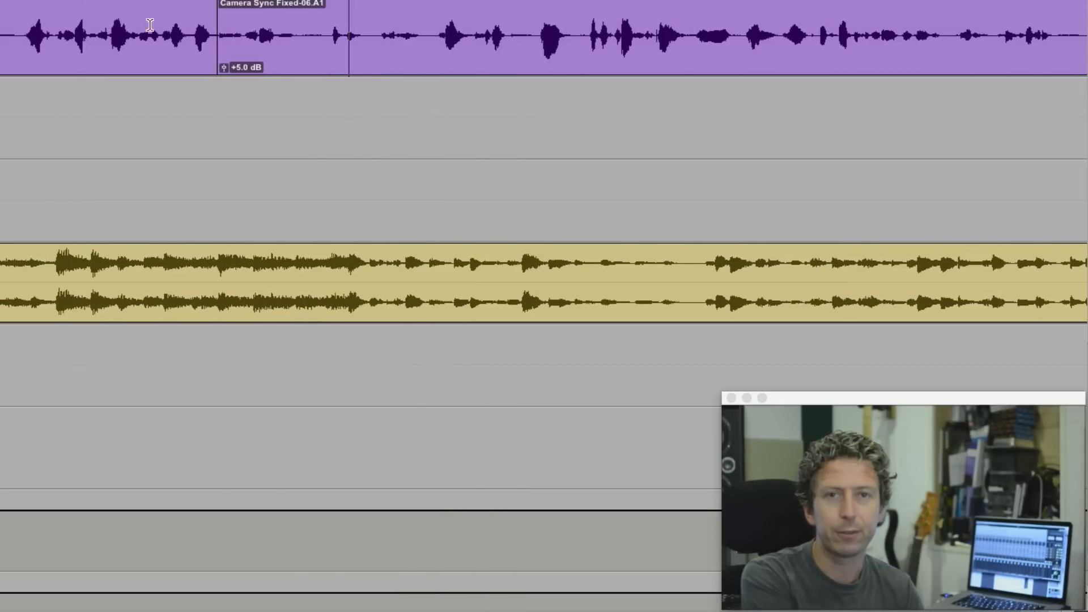
key(space)
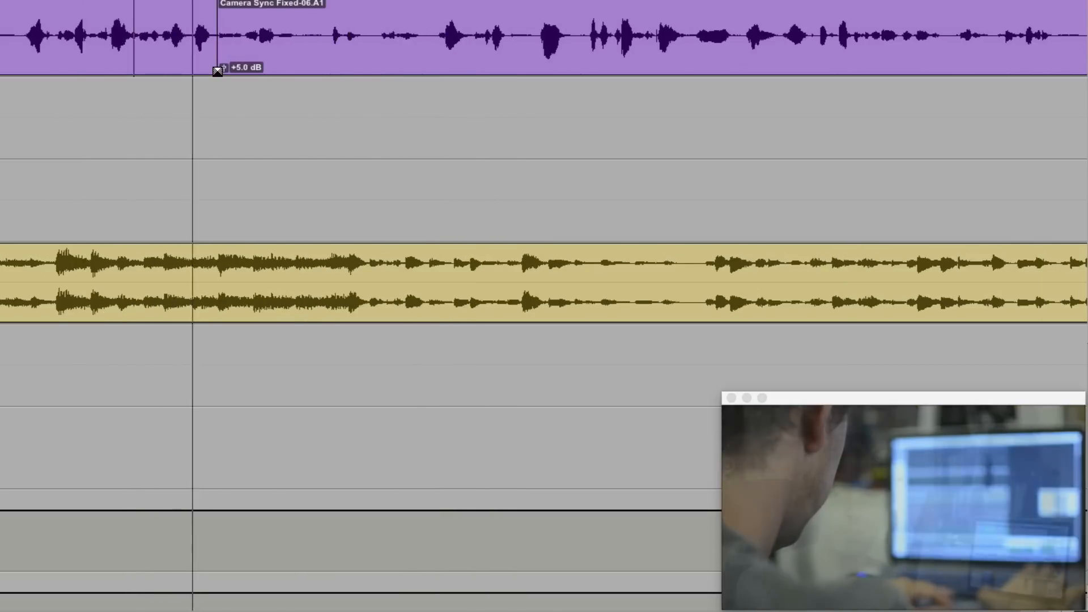
key(space)
drag(218, 69, 220, 68)
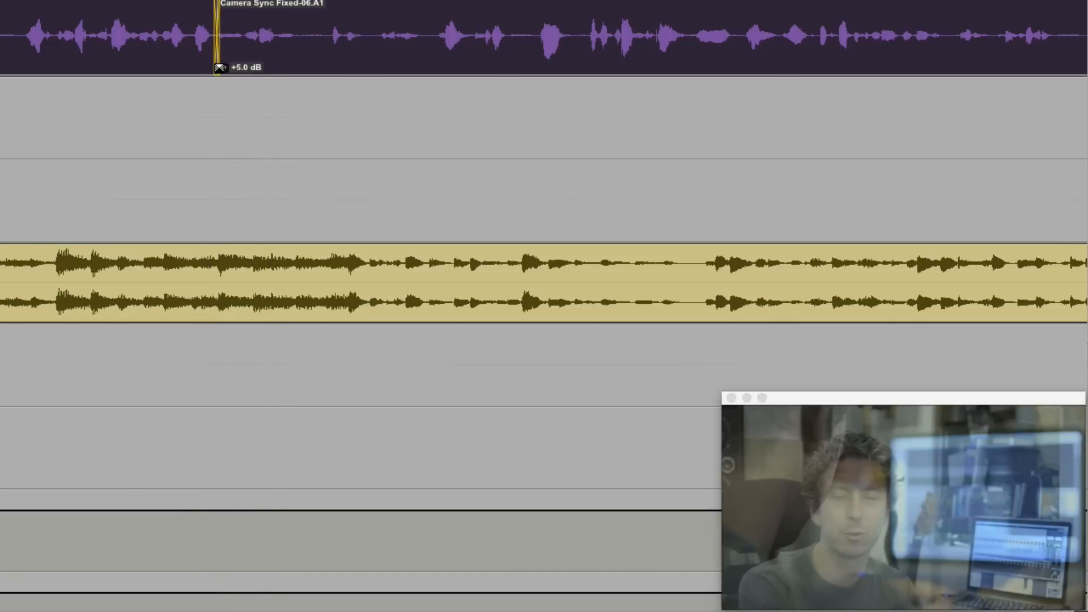
click(183, 31)
key(space)
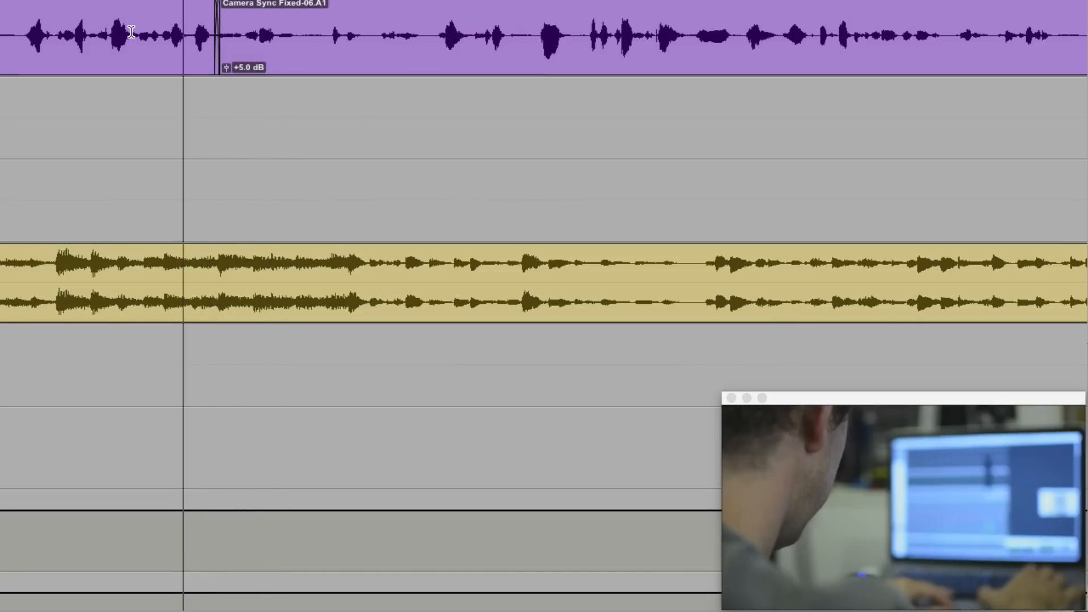
key(space)
Step: Move the crossfade between the two sync clips to about 00:00:38:25, and audition it from 00:00:36:17
drag(216, 73, 296, 66)
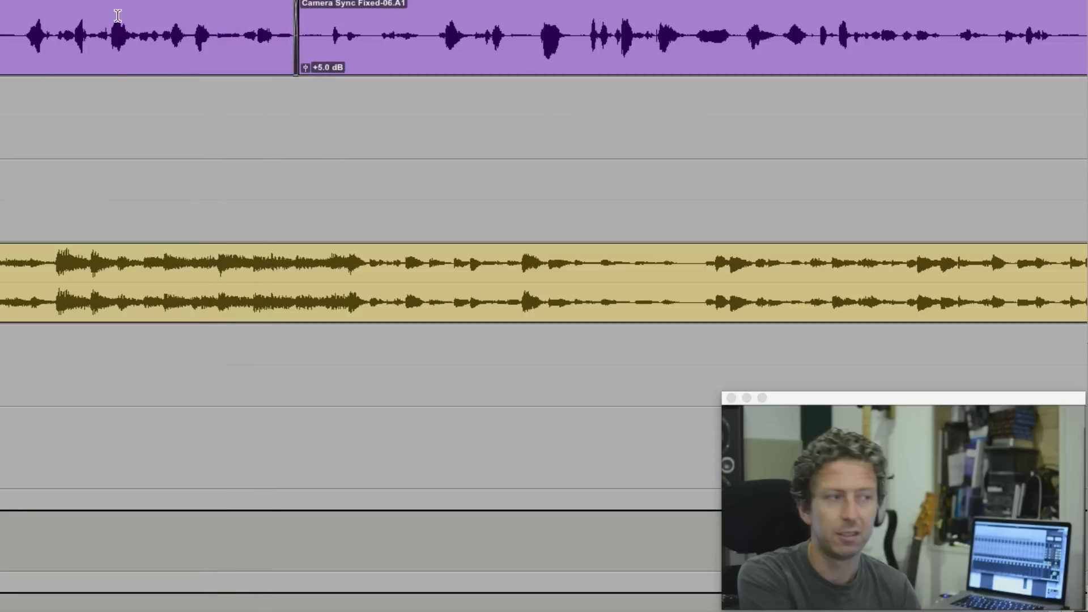
click(117, 15)
key(space)
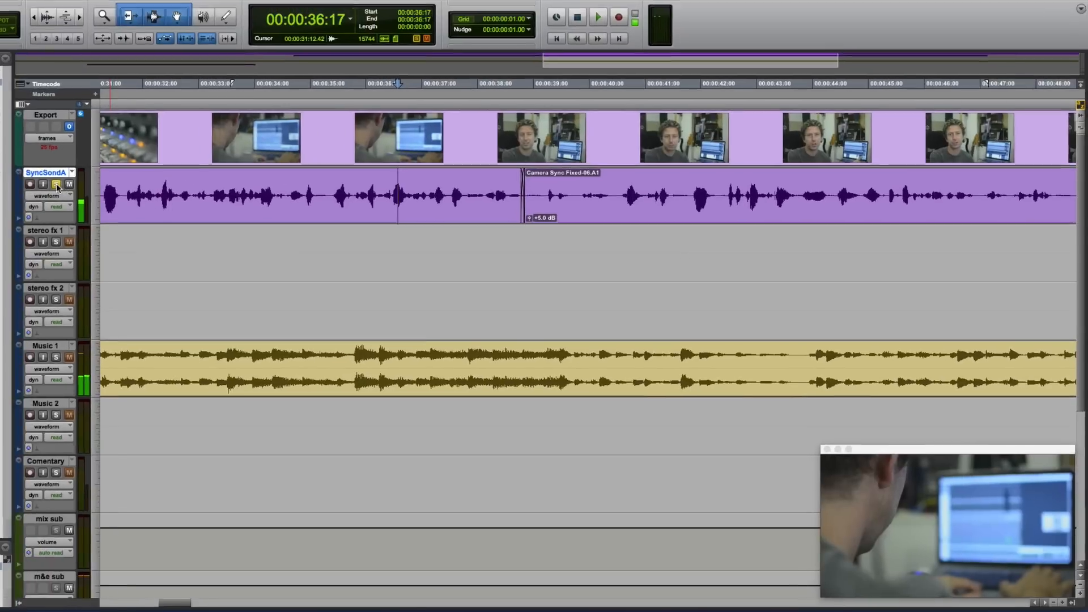
Step: Select the Camera Sync Fixed-06 clip, view the Music 1 track's volume automation, and return that track to its waveform view
key(r)
key(r)
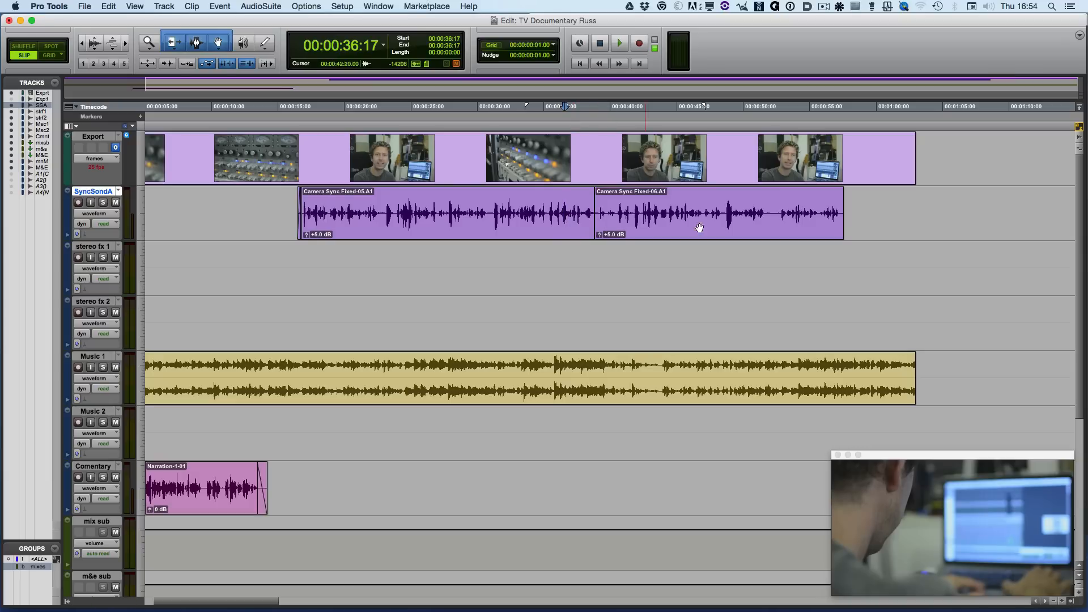
mouse_move(838, 208)
mouse_down()
mouse_move(866, 210)
mouse_move(834, 224)
mouse_up()
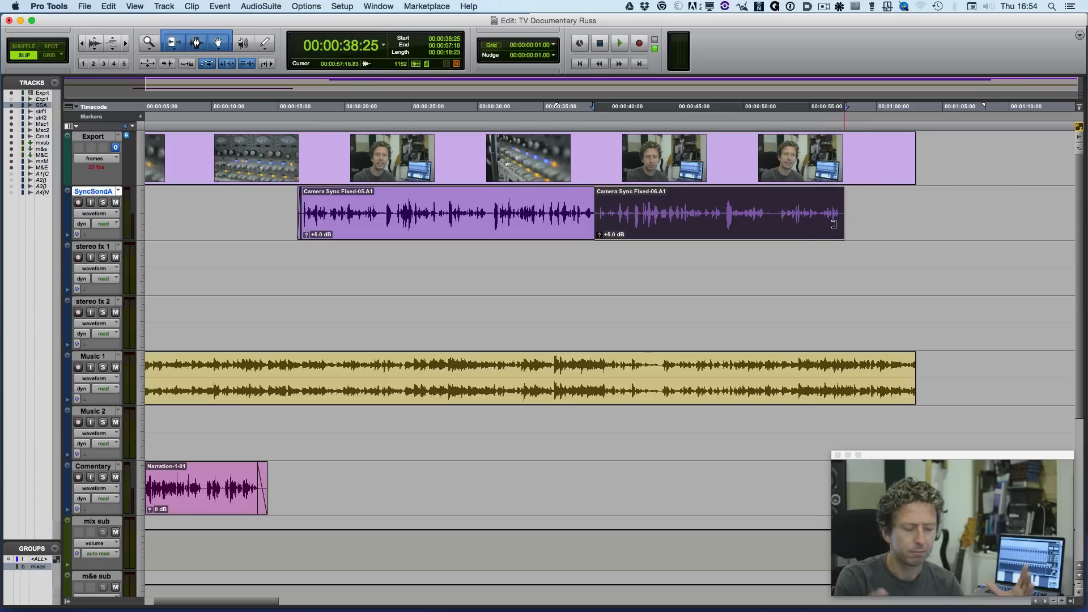
click(96, 379)
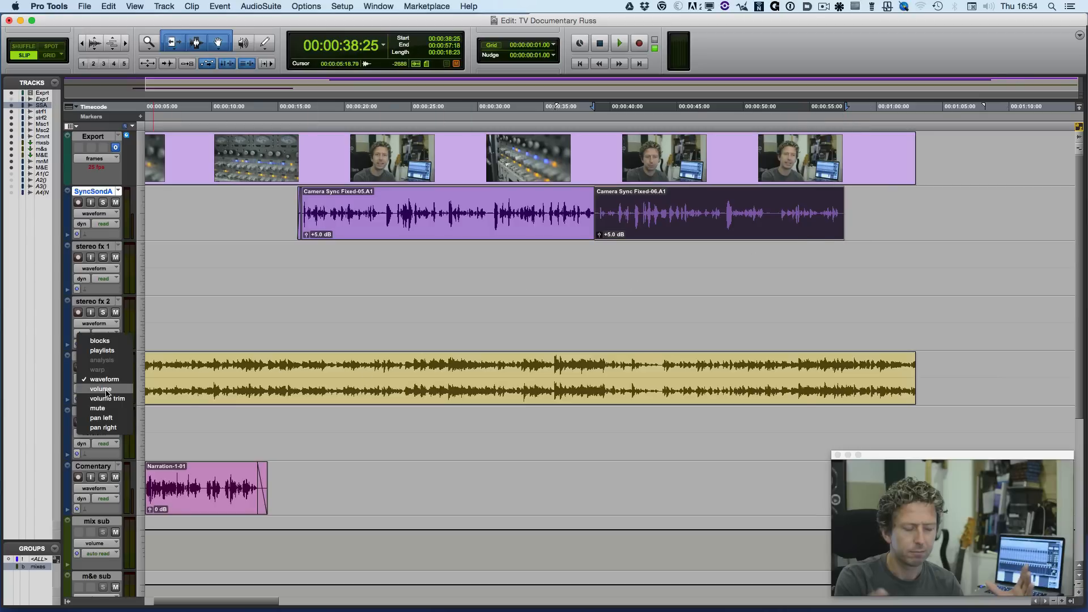
click(101, 388)
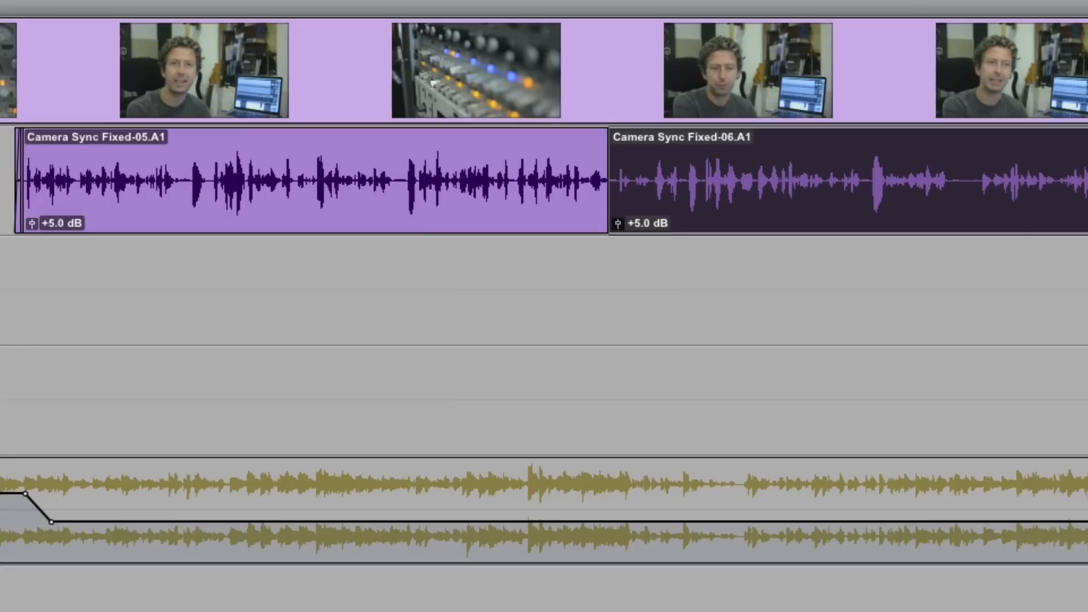
key(minus)
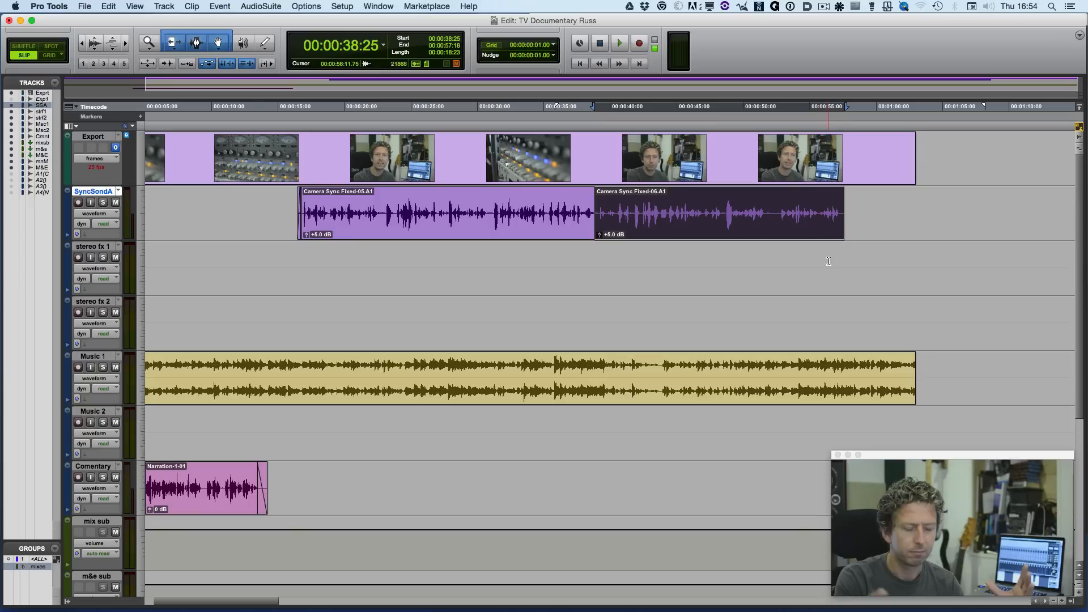
Step: Play from 00:00:06:18 and from 00:00:09:26 to check the narration against the music
scroll(234, 258, left, 3)
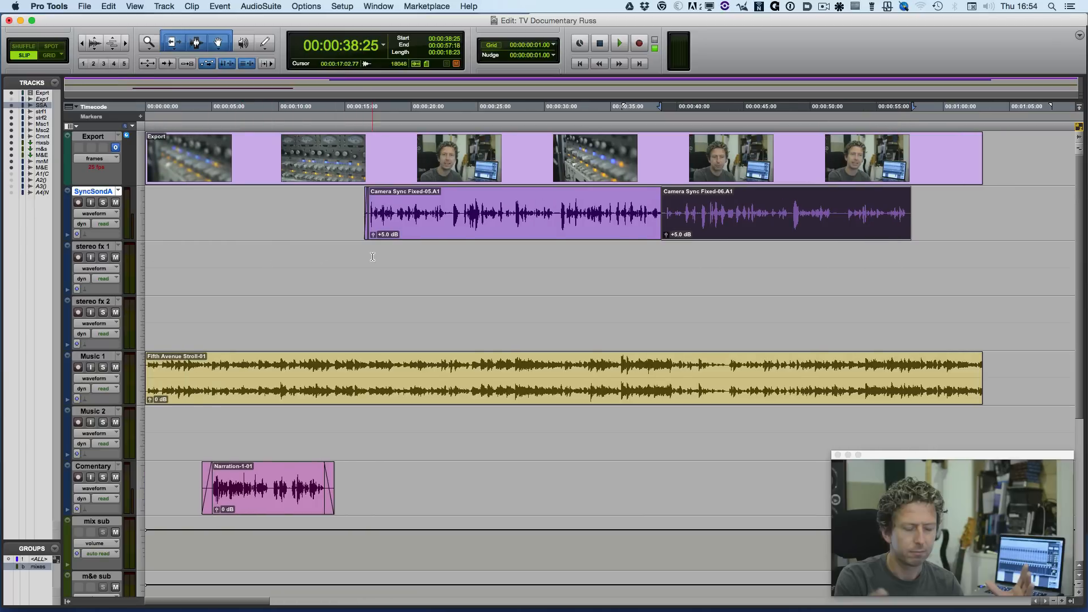
click(237, 203)
key(space)
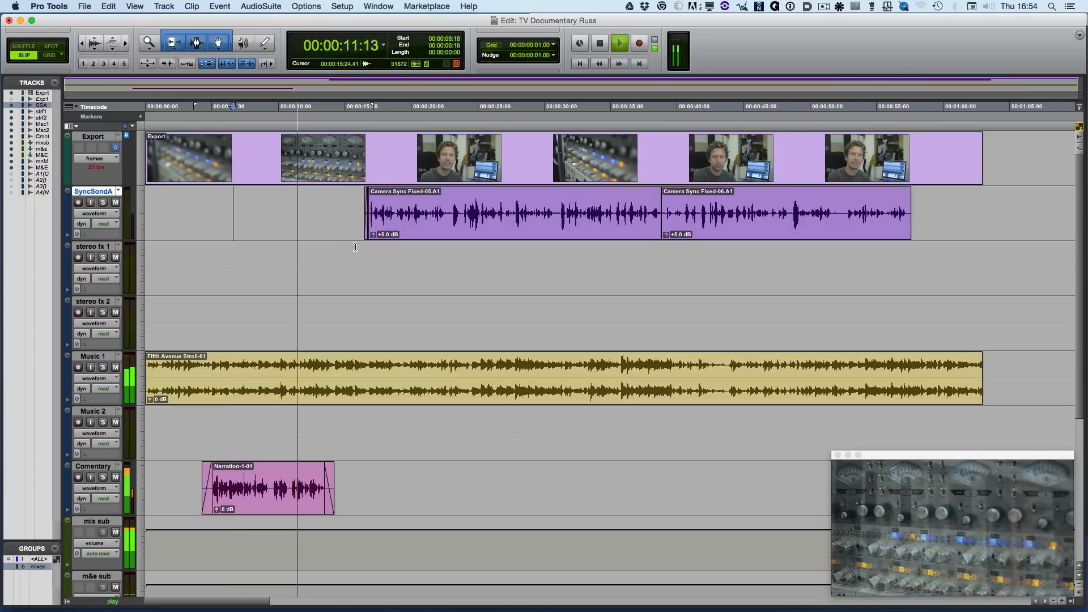
key(space)
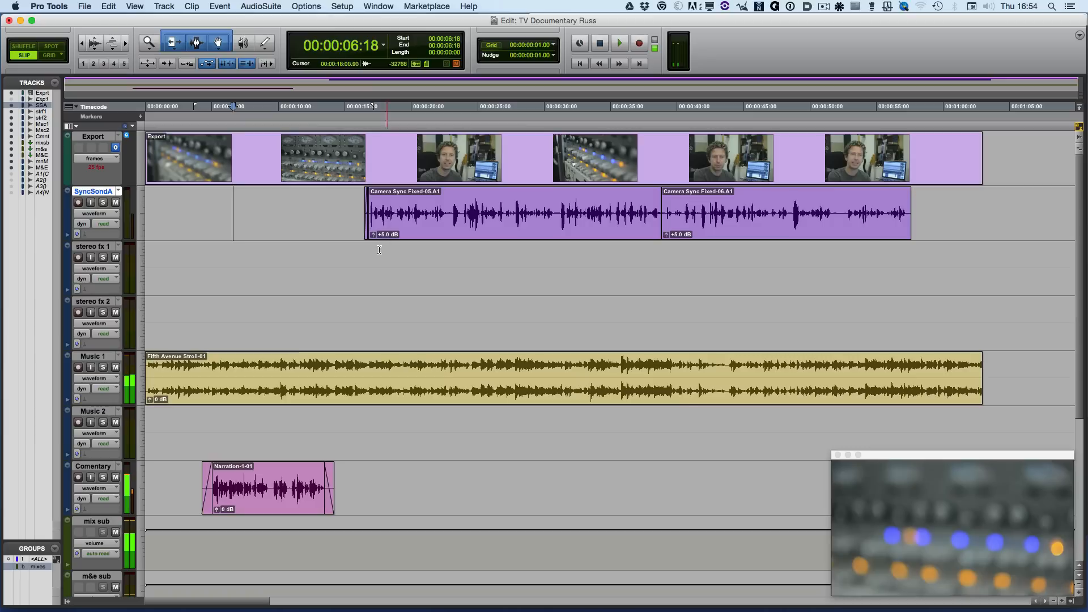
click(276, 486)
key(space)
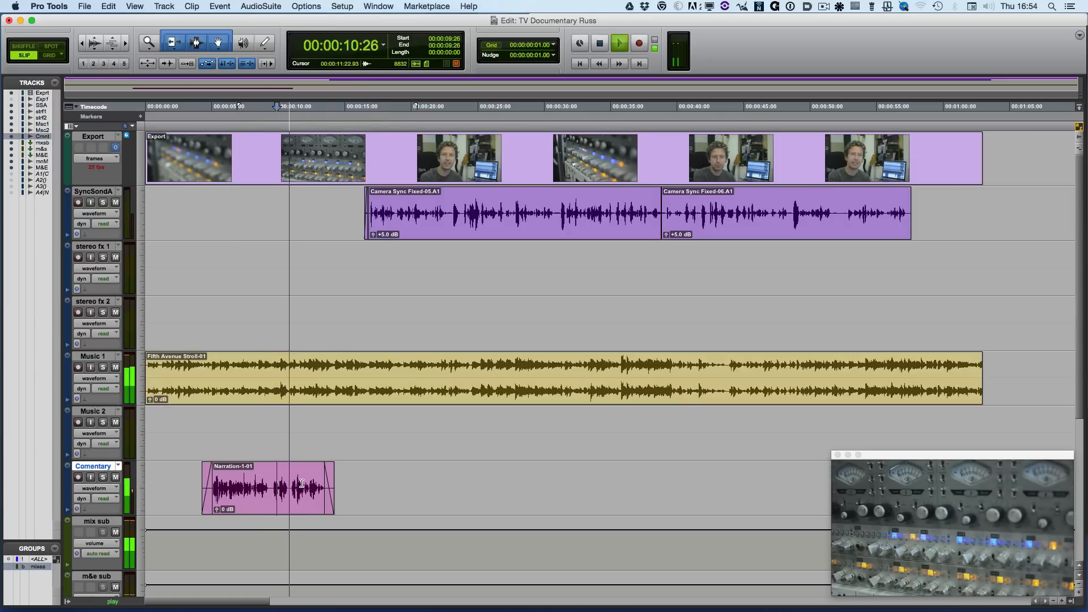
key(space)
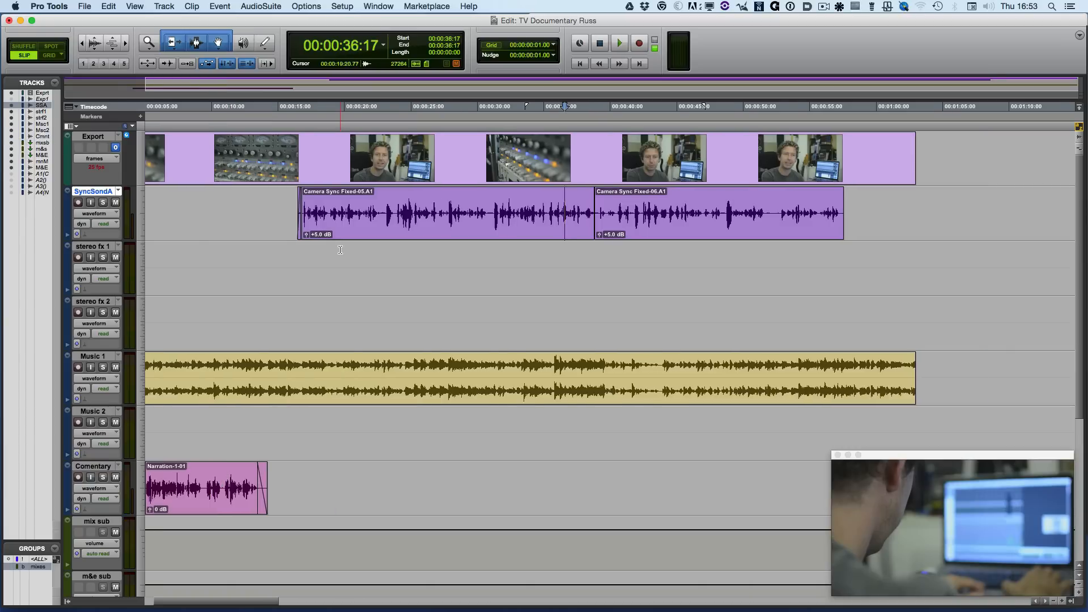
scroll(332, 397, down, 8)
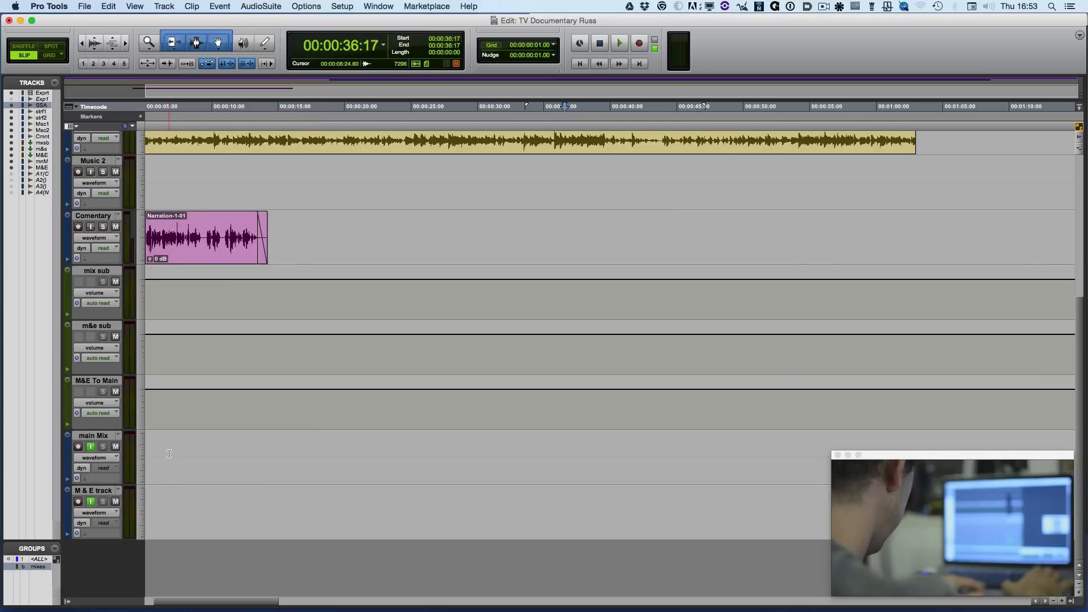
scroll(169, 453, up, 8)
scroll(169, 454, down, 2)
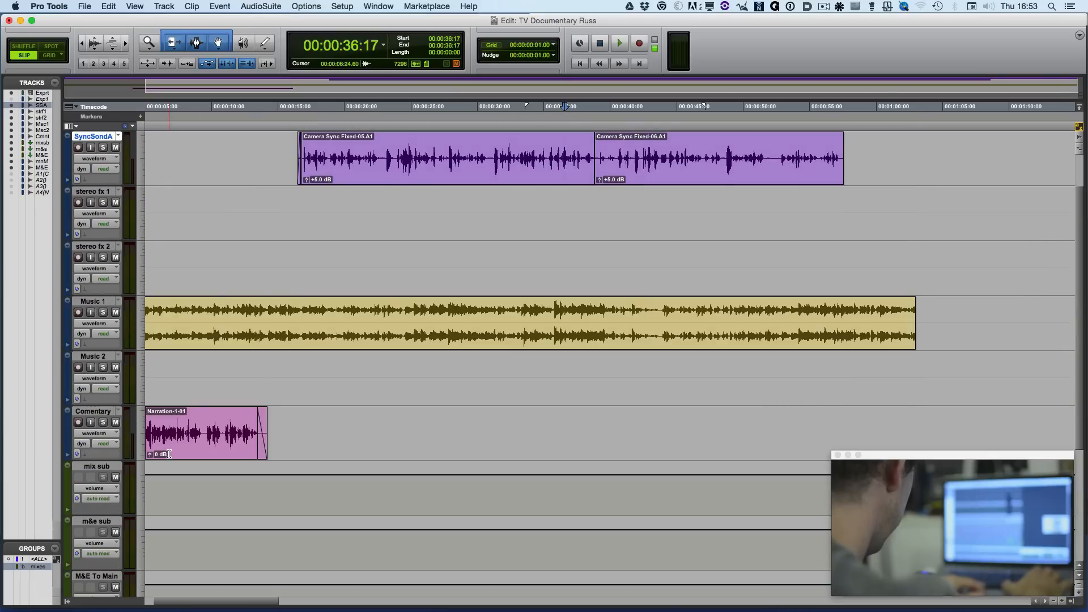